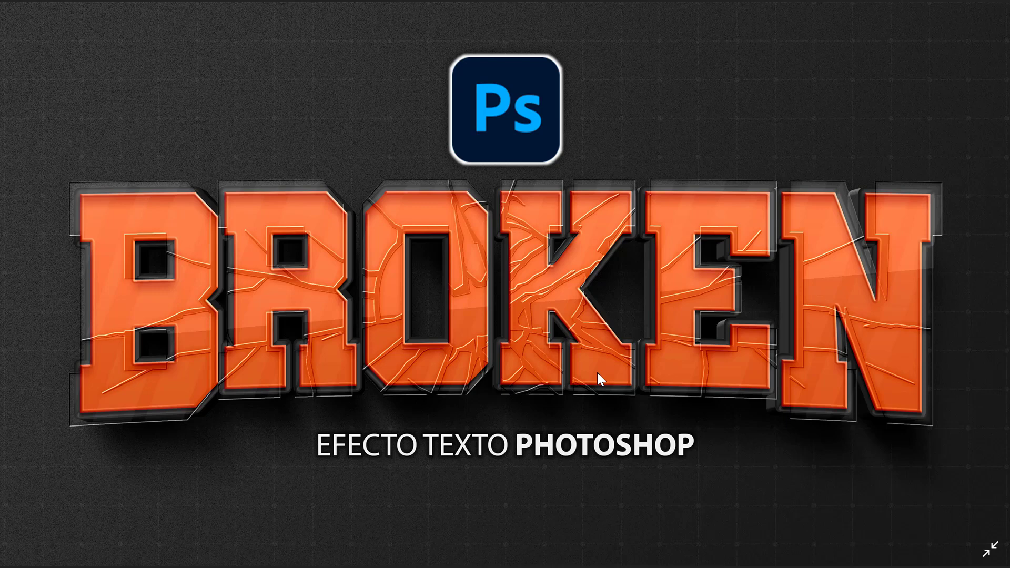
# Exit full-screen so the BROKEN cracked-text image shows in the windowed Photos viewer.
pyautogui.press('Escape')
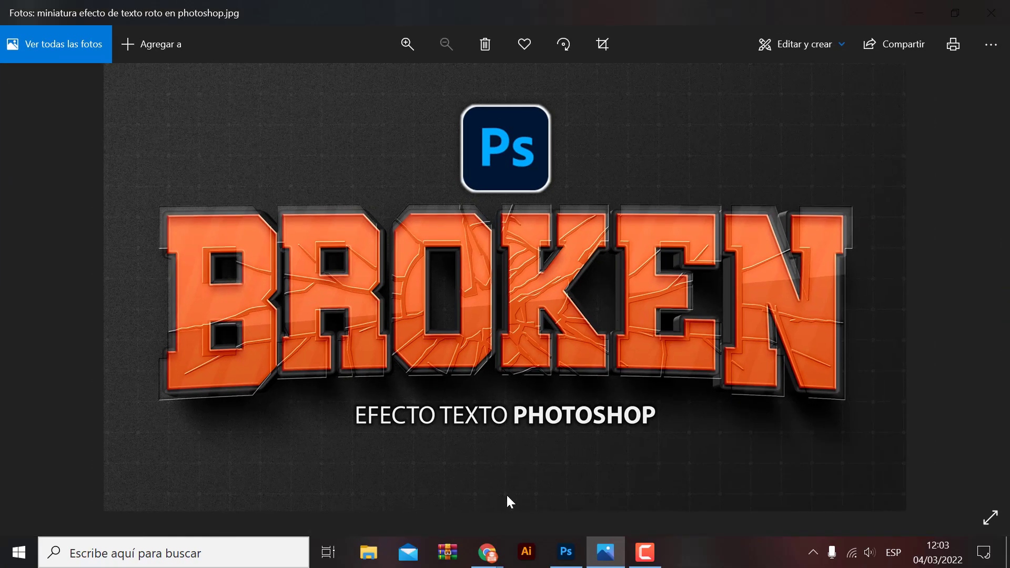
pyautogui.moveTo(487, 553)
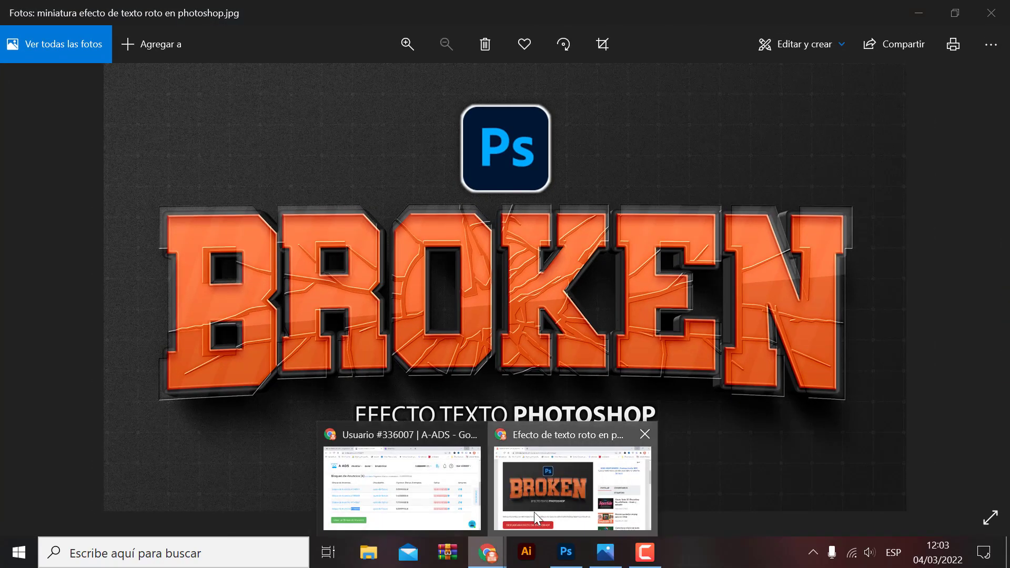
# Download the 'efecto de texto roto en photoshop' zip from aprende-facil.es and save it to Escritorio.
pyautogui.click(534, 512)
pyautogui.scroll(5, 606, 450)
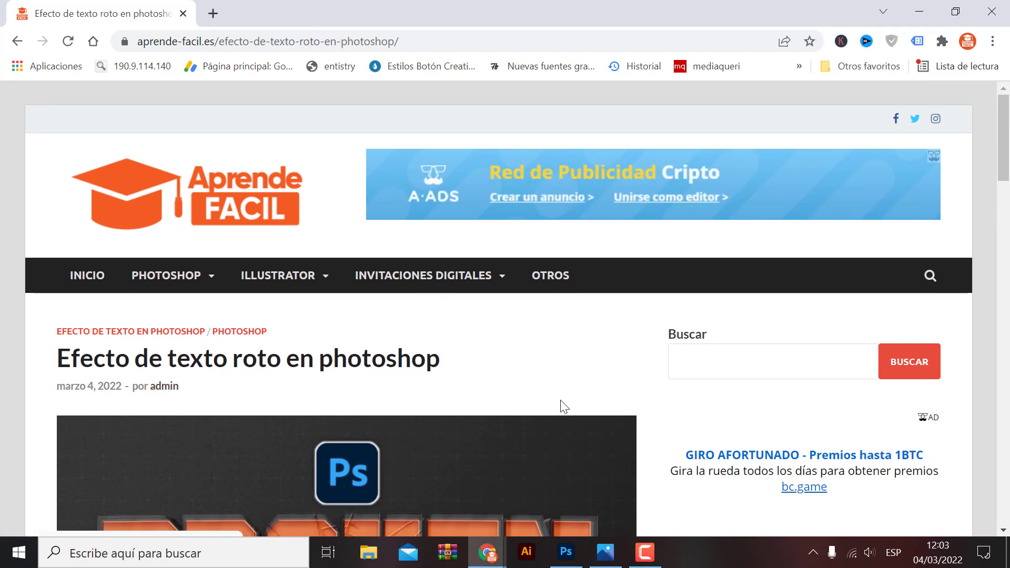
pyautogui.scroll(-1, 566, 404)
pyautogui.scroll(1, 563, 402)
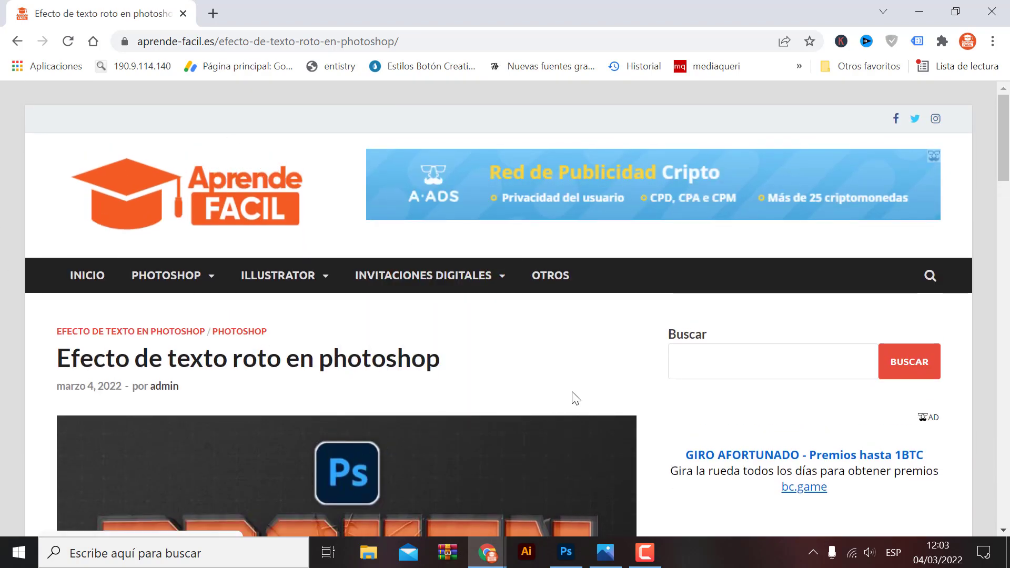
pyautogui.scroll(-3, 591, 394)
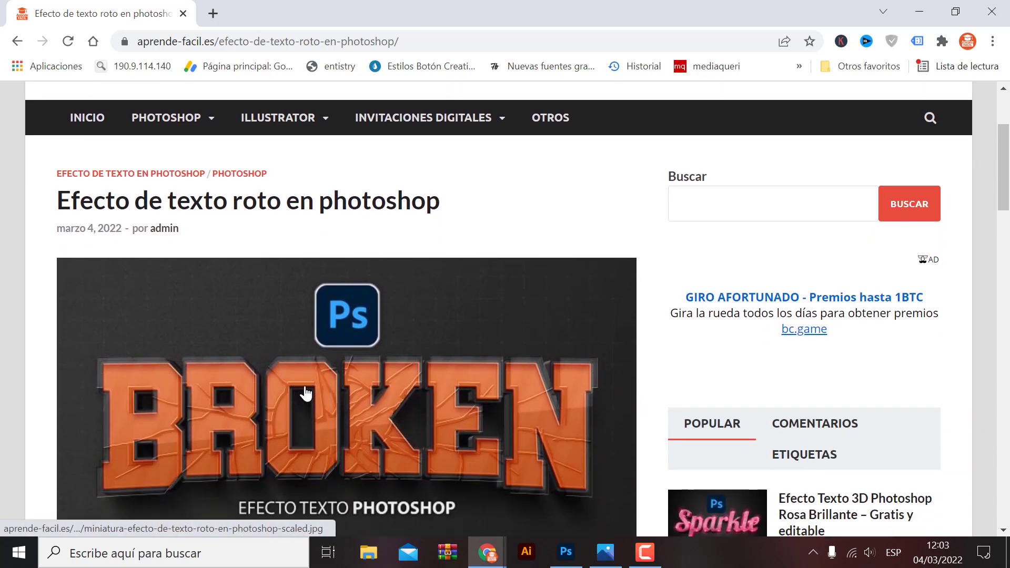
pyautogui.scroll(-2, 474, 400)
pyautogui.scroll(-4, 438, 412)
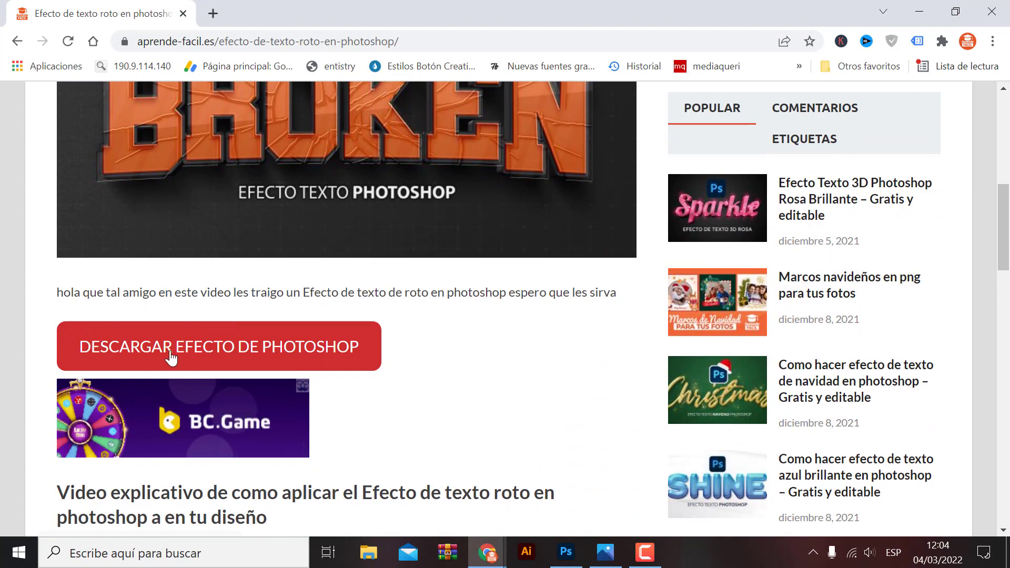
pyautogui.click(291, 354)
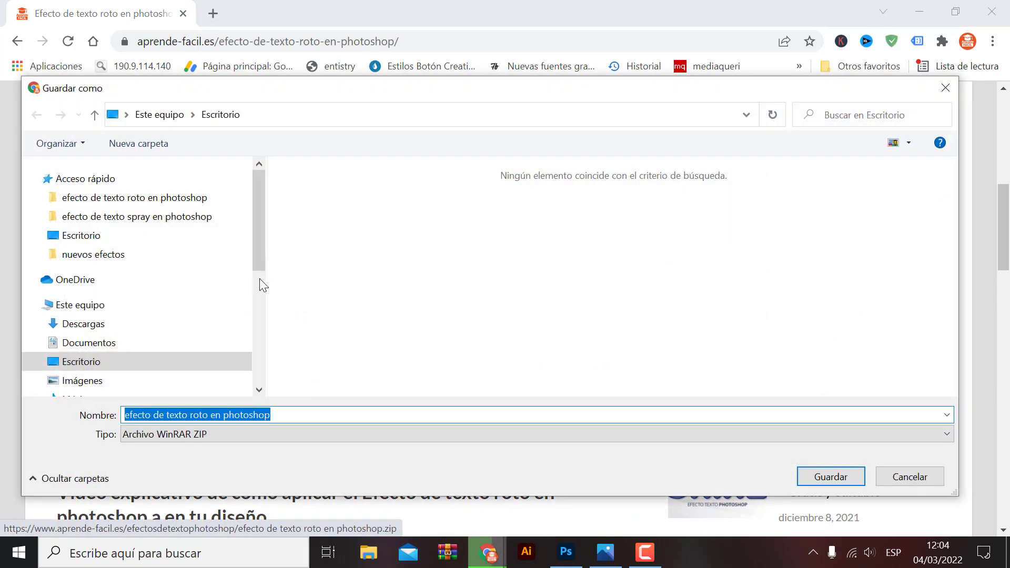
pyautogui.click(110, 240)
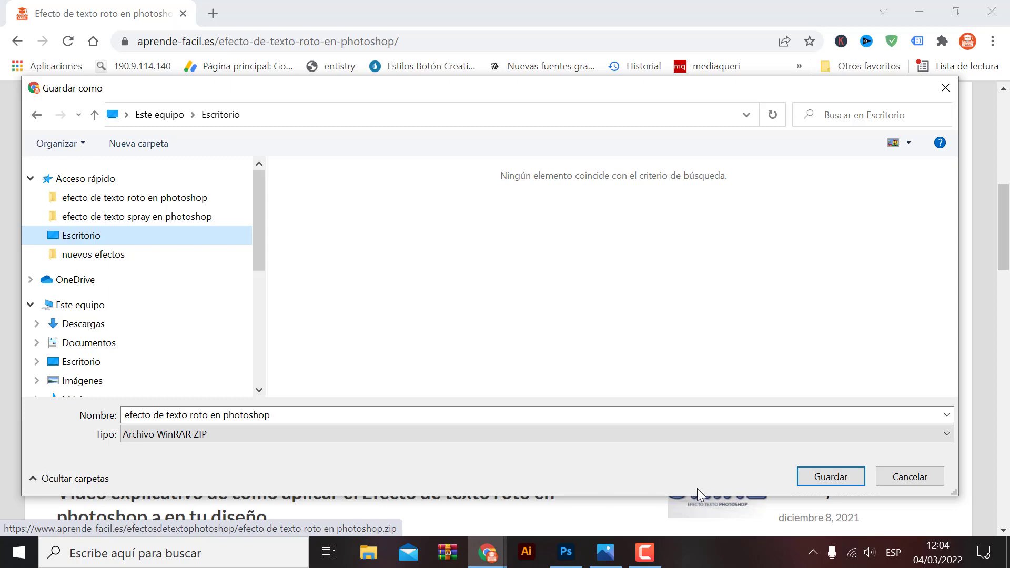
pyautogui.click(840, 480)
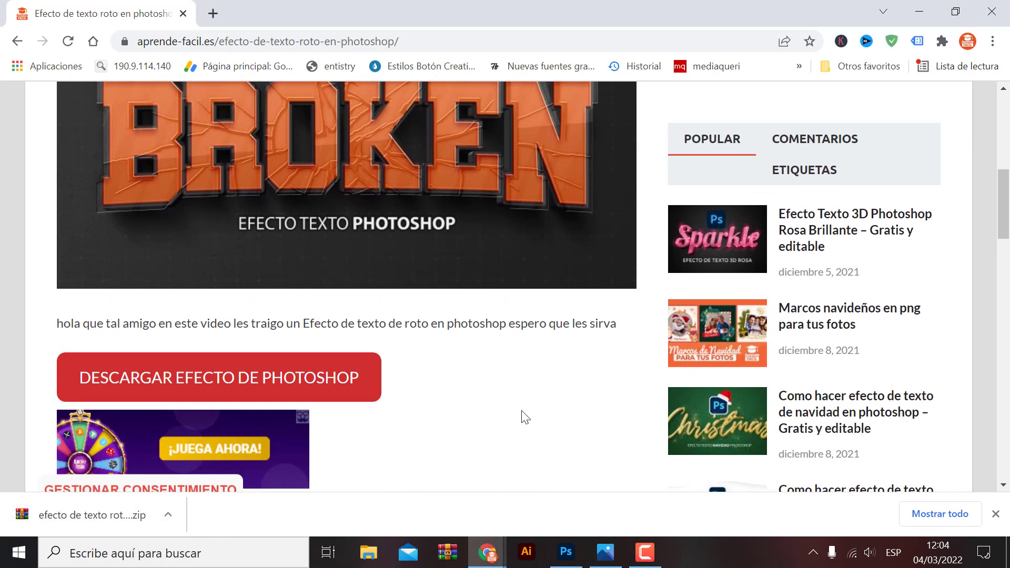
pyautogui.scroll(3, 521, 417)
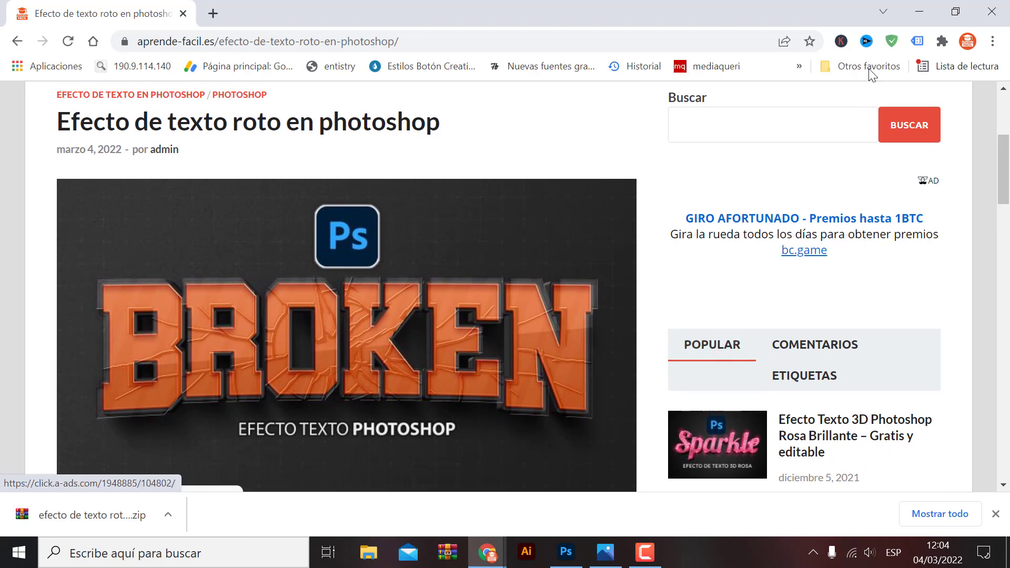
# Minimize Chrome and Photos, then extract the downloaded zip onto the desktop with Extraer aquí.
pyautogui.click(920, 16)
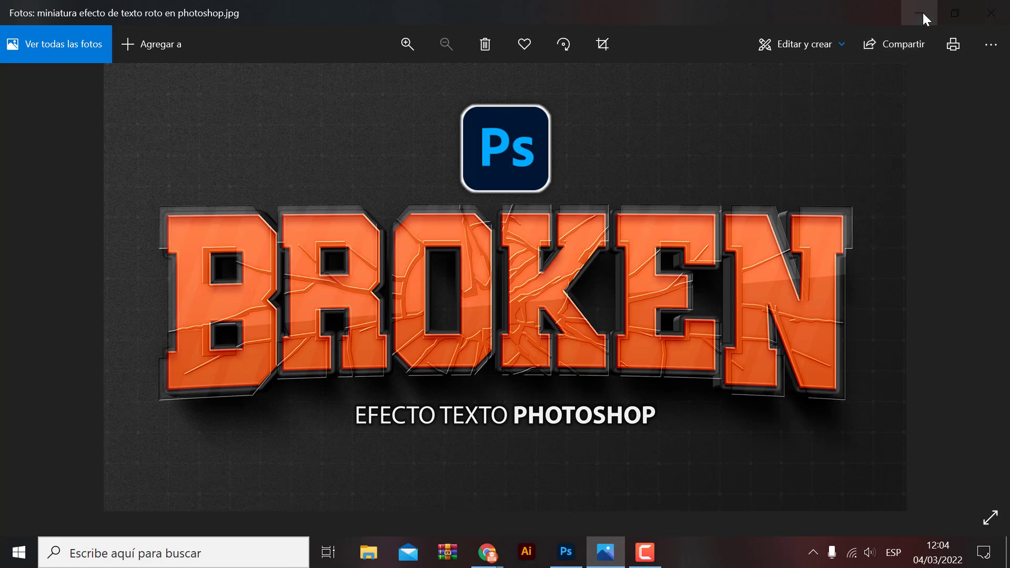
pyautogui.click(922, 6)
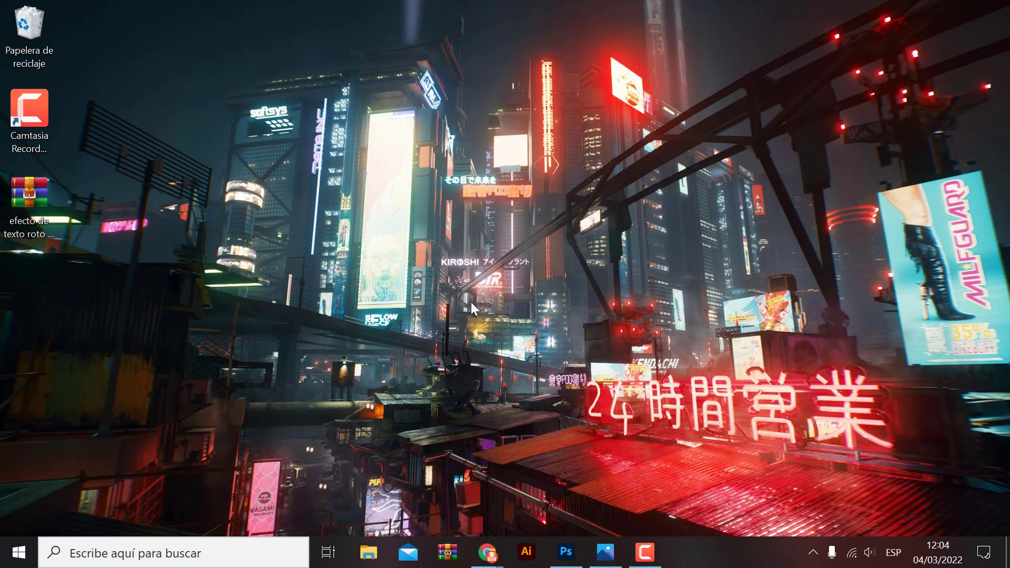
pyautogui.click(34, 200)
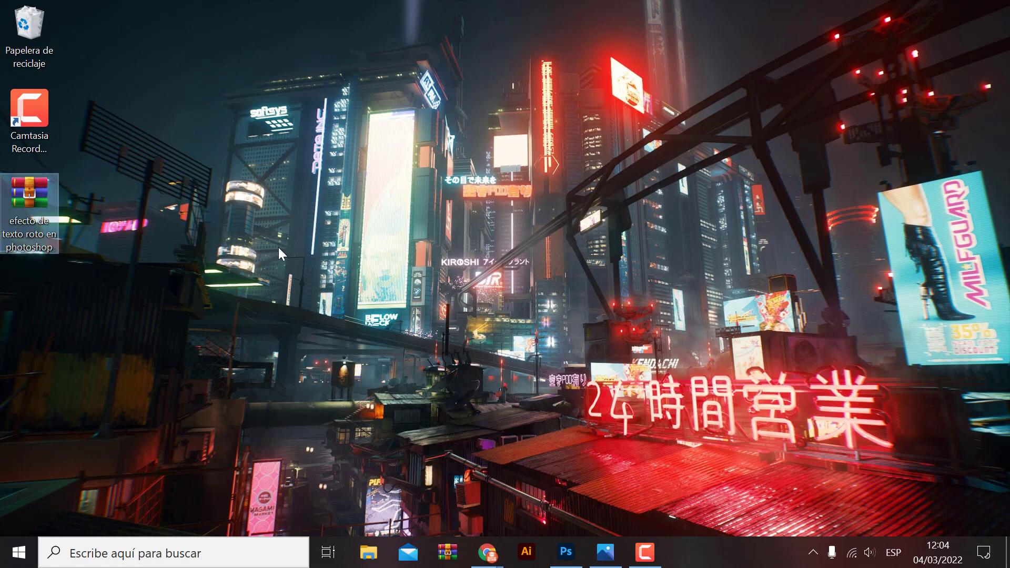
pyautogui.rightClick(34, 200)
pyautogui.click(84, 271)
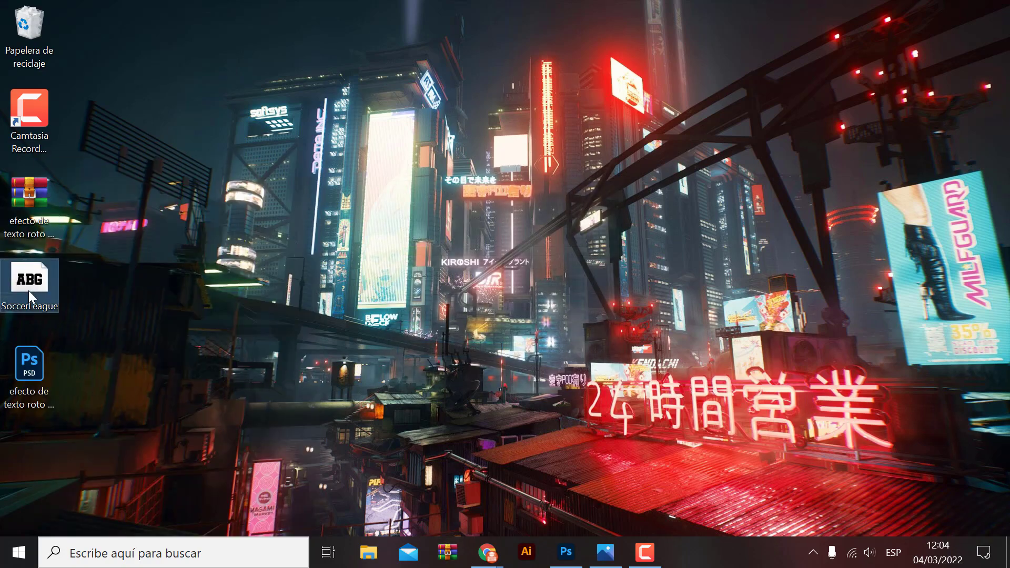
# Place the SoccerLeague font and effect PSD icons side by side near the desktop top.
pyautogui.moveTo(29, 291); pyautogui.dragTo(276, 191)
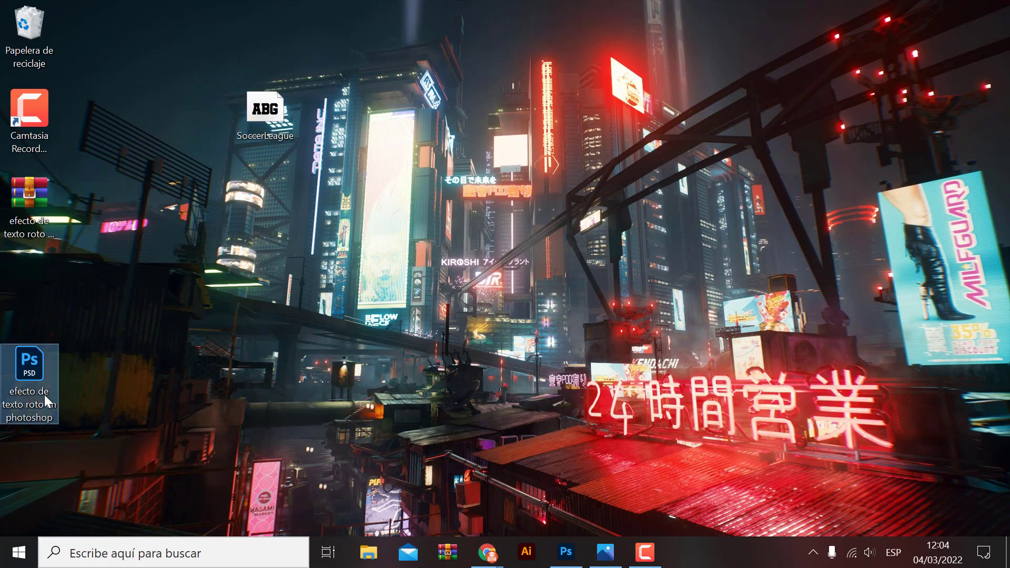
pyautogui.moveTo(49, 415)
pyautogui.mouseDown()
pyautogui.moveTo(386, 178)
pyautogui.moveTo(330, 137)
pyautogui.mouseUp()
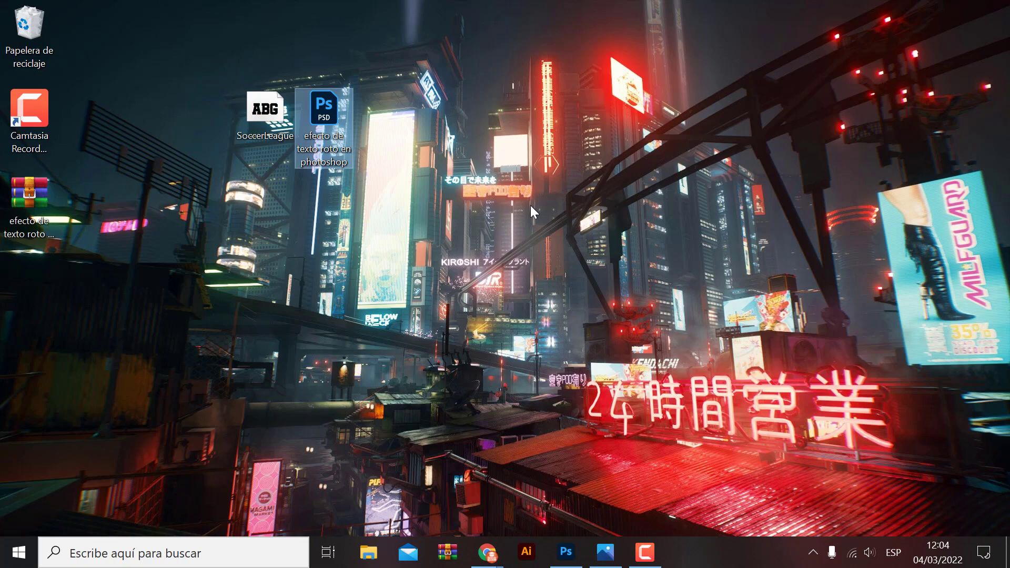
pyautogui.click(255, 113)
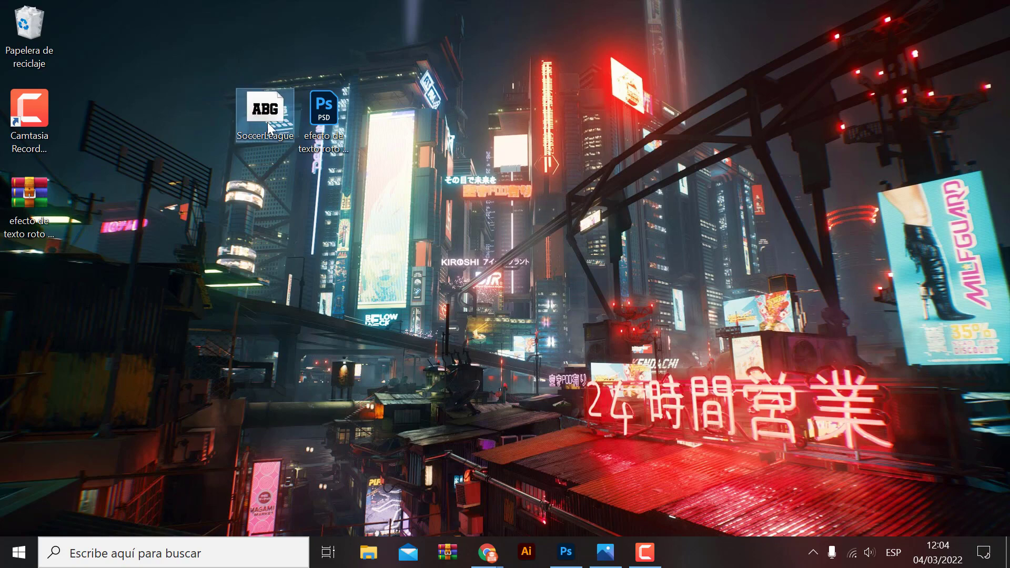
pyautogui.click(605, 553)
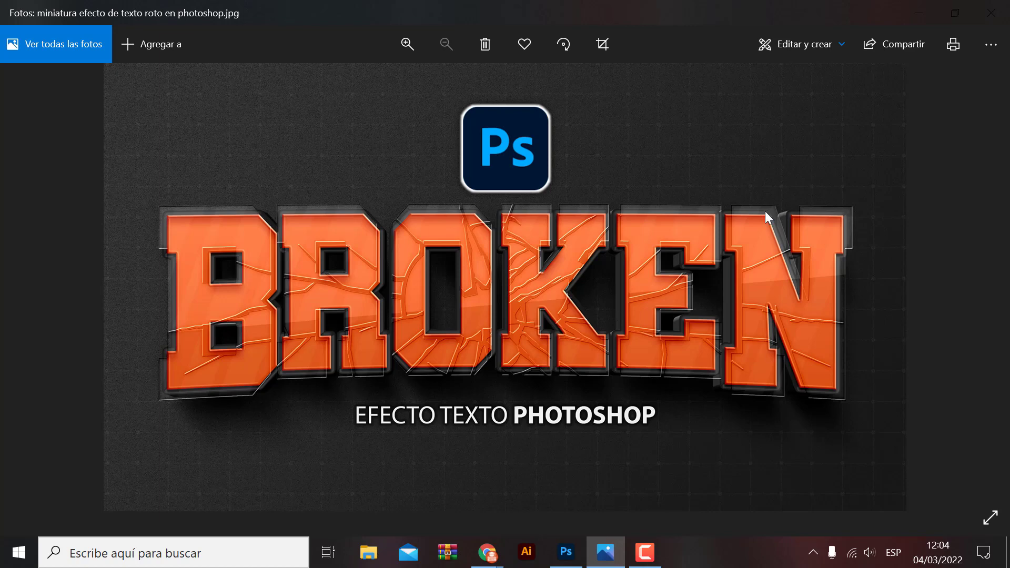
pyautogui.click(921, 13)
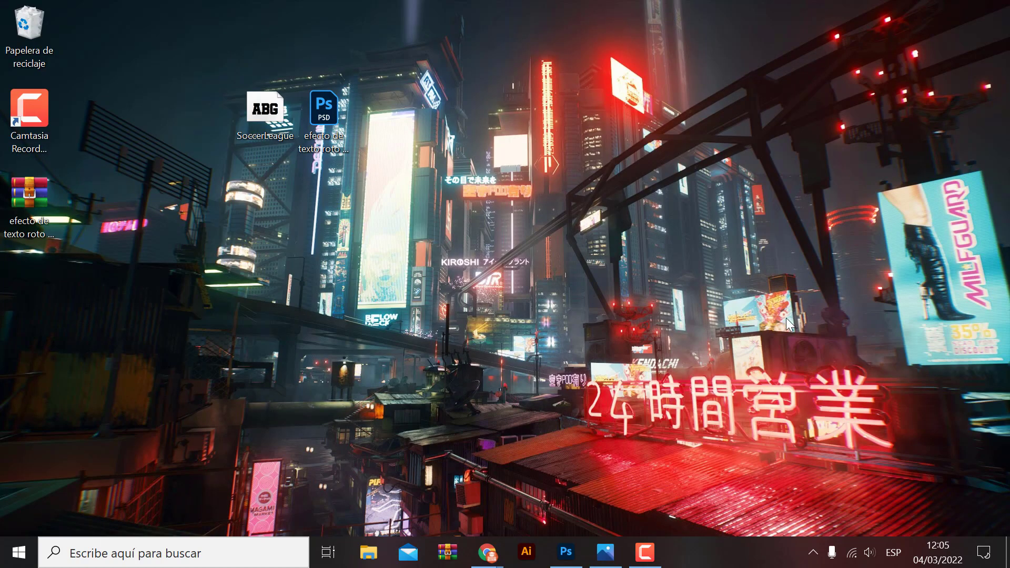
# Install the Soccer League Regular font, replacing the existing copy, then close Font Viewer.
pyautogui.doubleClick(266, 114)
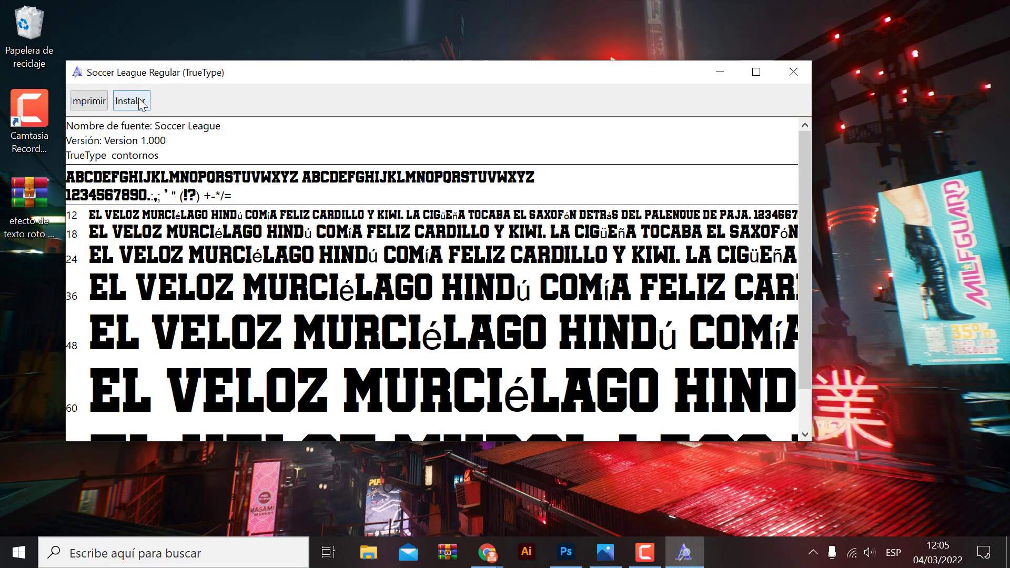
pyautogui.click(140, 103)
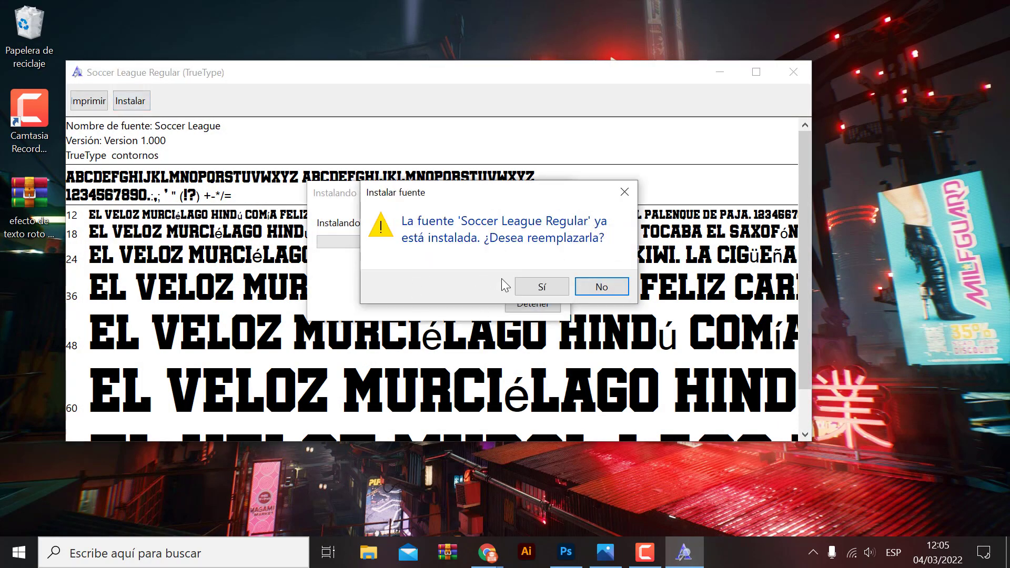
pyautogui.click(624, 193)
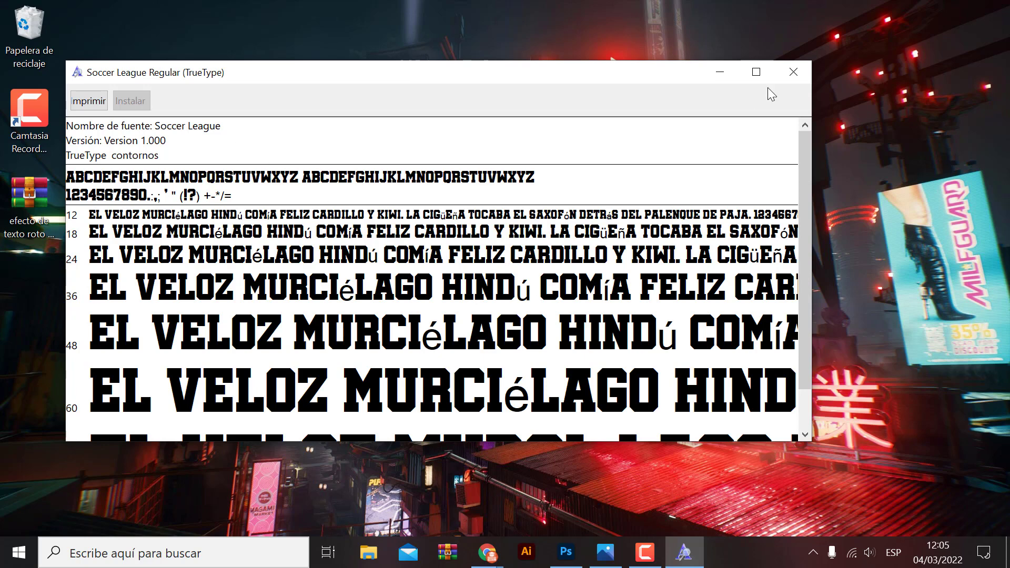
pyautogui.click(795, 72)
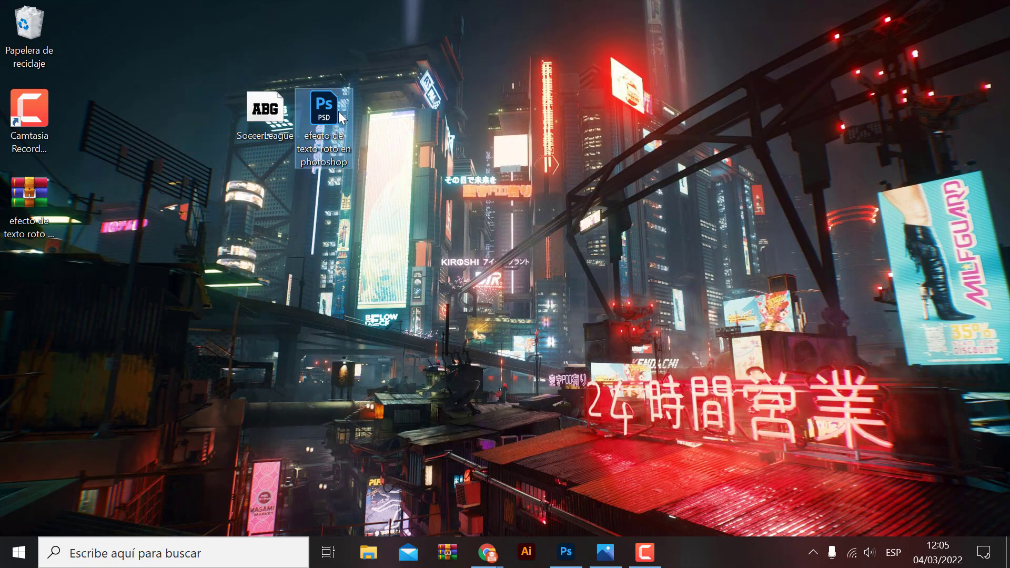
# Open the 'efecto de texto roto en photoshop' PSD, dismiss the missing-links warning, and hide guides.
pyautogui.moveTo(324, 126)
pyautogui.click(325, 115)
pyautogui.doubleClick(324, 111)
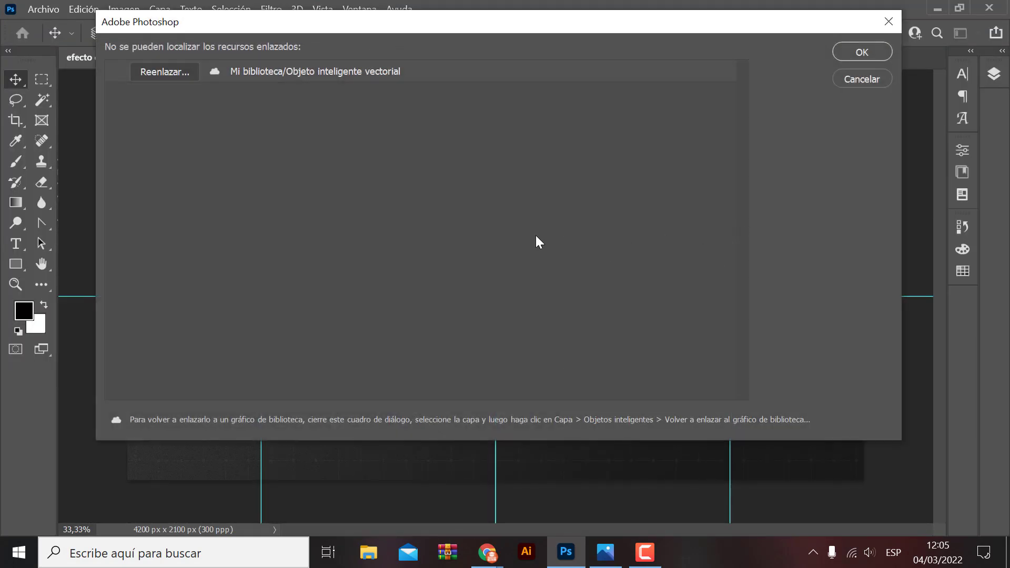
pyautogui.click(889, 21)
pyautogui.hotkey('ctrl', '+')
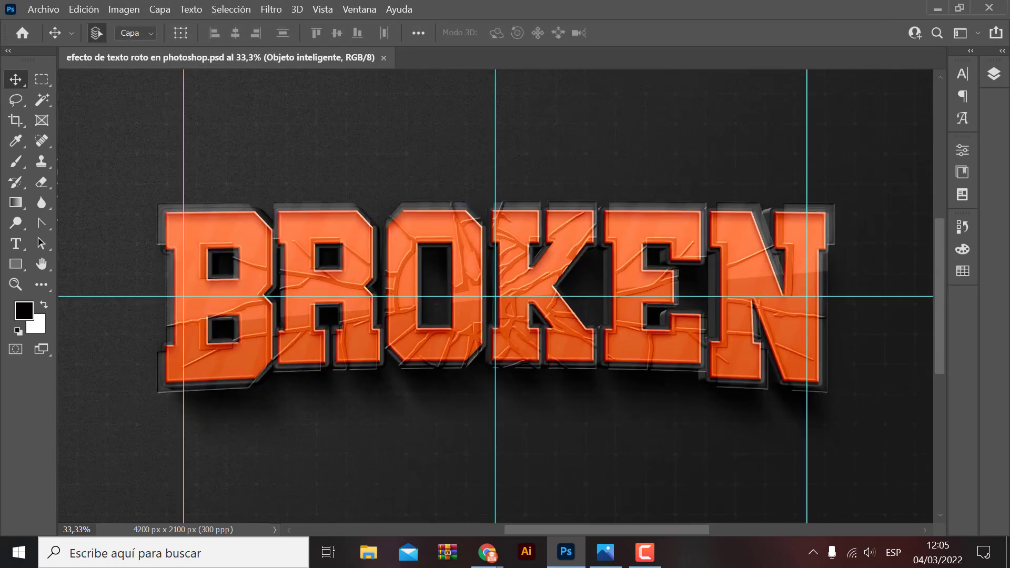
pyautogui.hotkey('ctrl', '-')
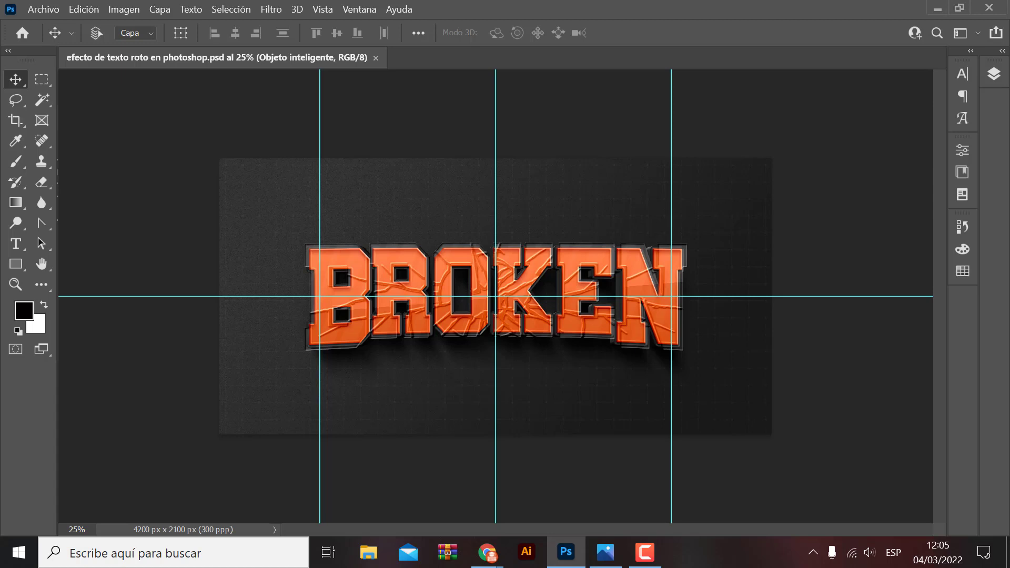
pyautogui.hotkey('ctrl', 'h')
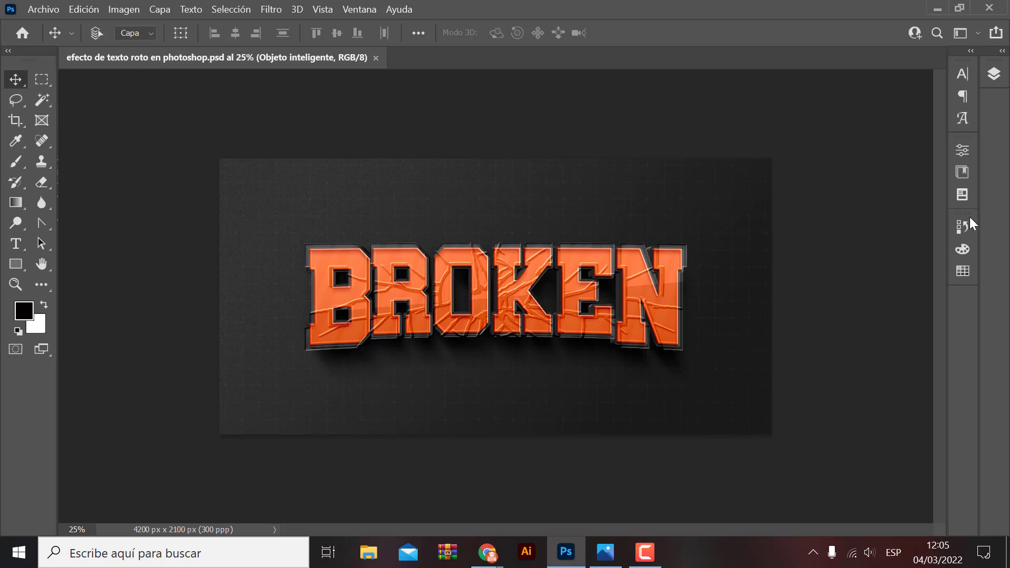
pyautogui.press('ctrl')
pyautogui.hotkey('ctrl', 'h')
pyautogui.hotkey('ctrl', 'h')
pyautogui.hotkey('ctrl', '+')
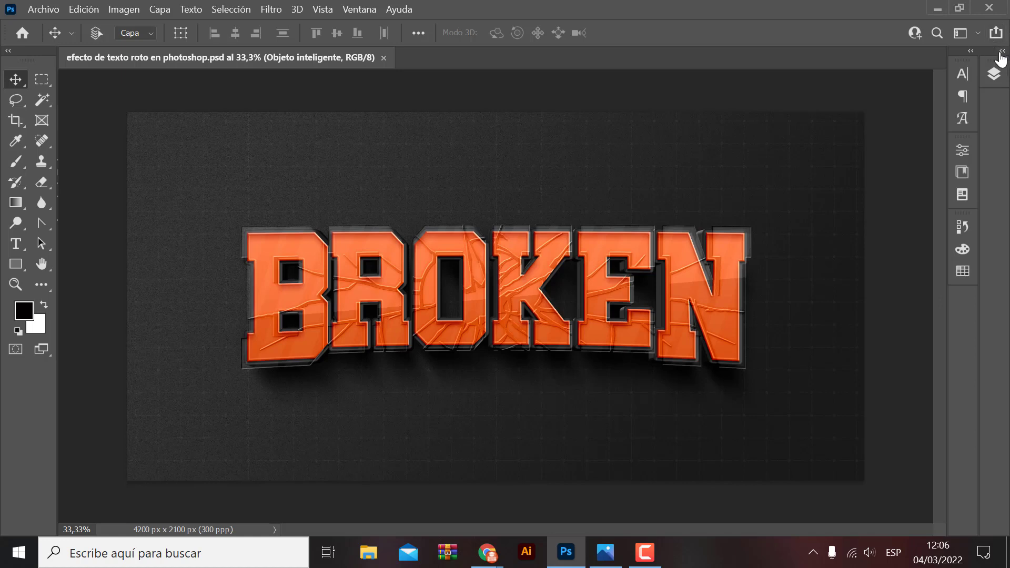
# Show the Capas panel from Ventana > Capas and dock it in the right panel column.
pyautogui.click(994, 73)
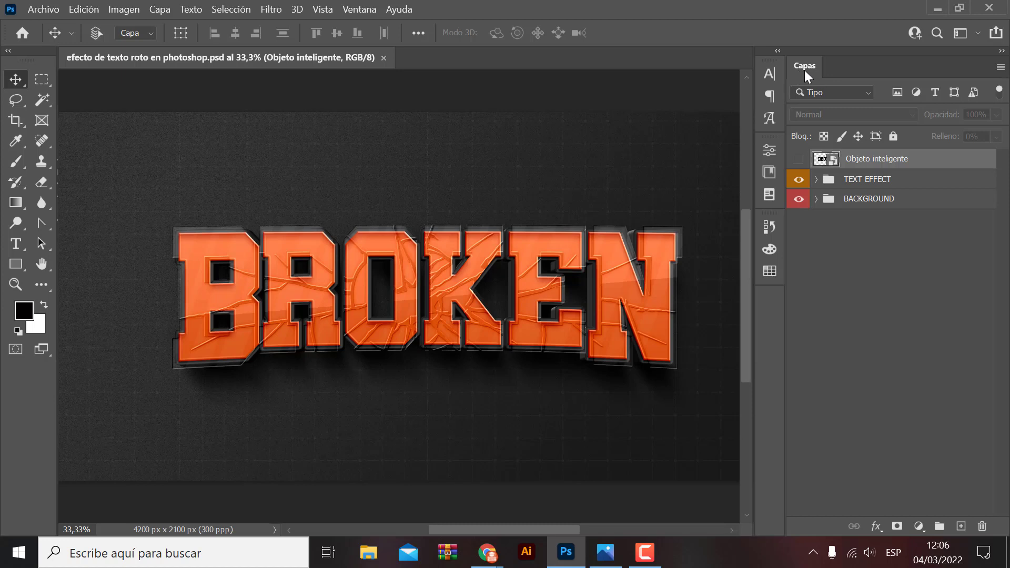
pyautogui.click(1001, 52)
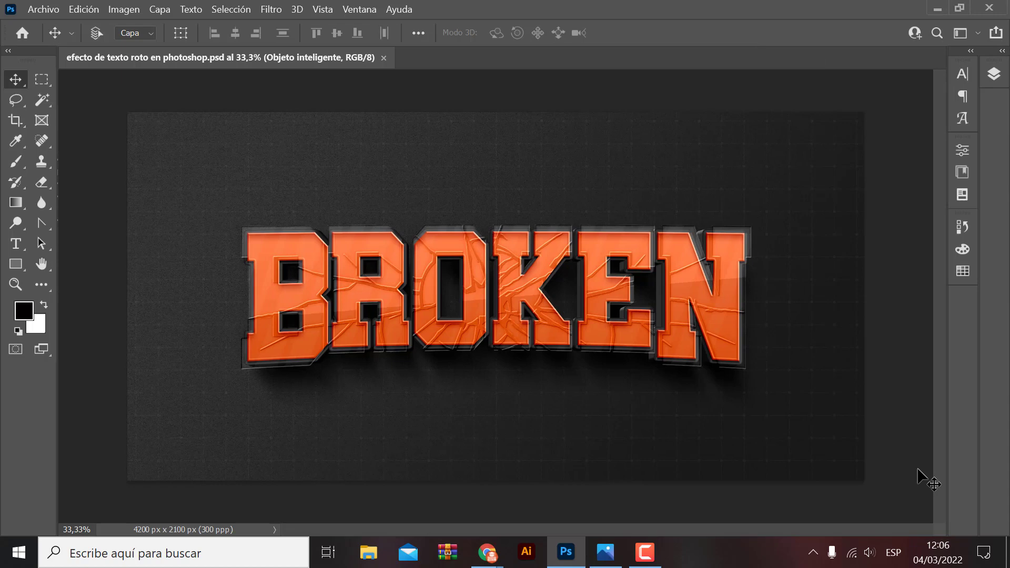
pyautogui.press('F7')
pyautogui.press('F7')
pyautogui.press('F7')
pyautogui.press('F7')
pyautogui.press('F7')
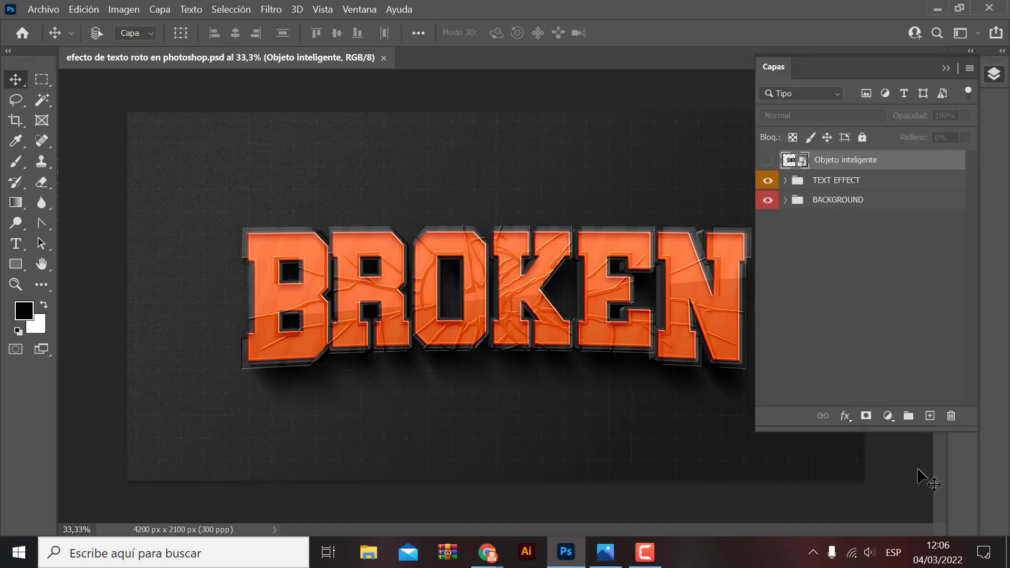
pyautogui.press('F7')
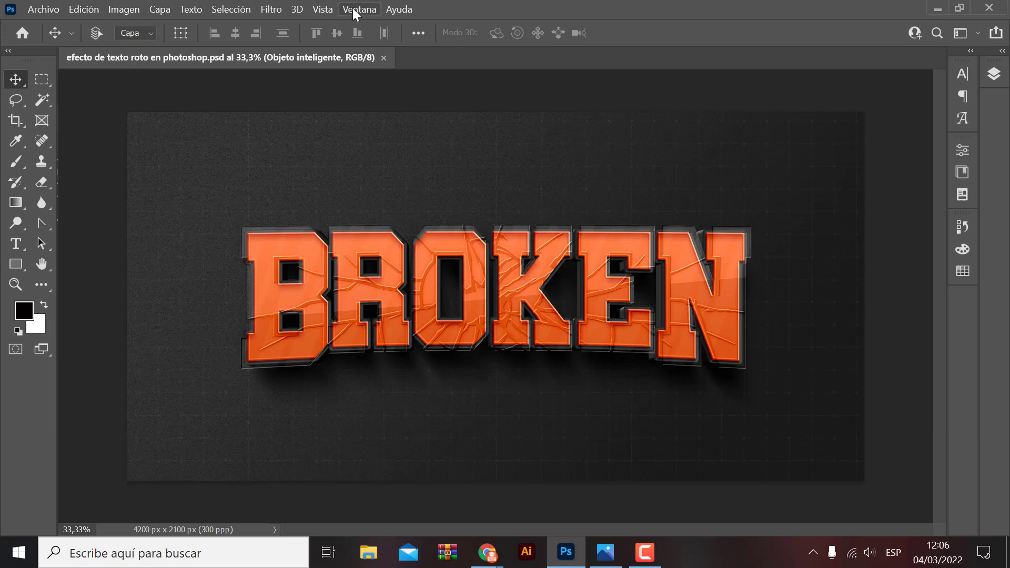
pyautogui.click(361, 12)
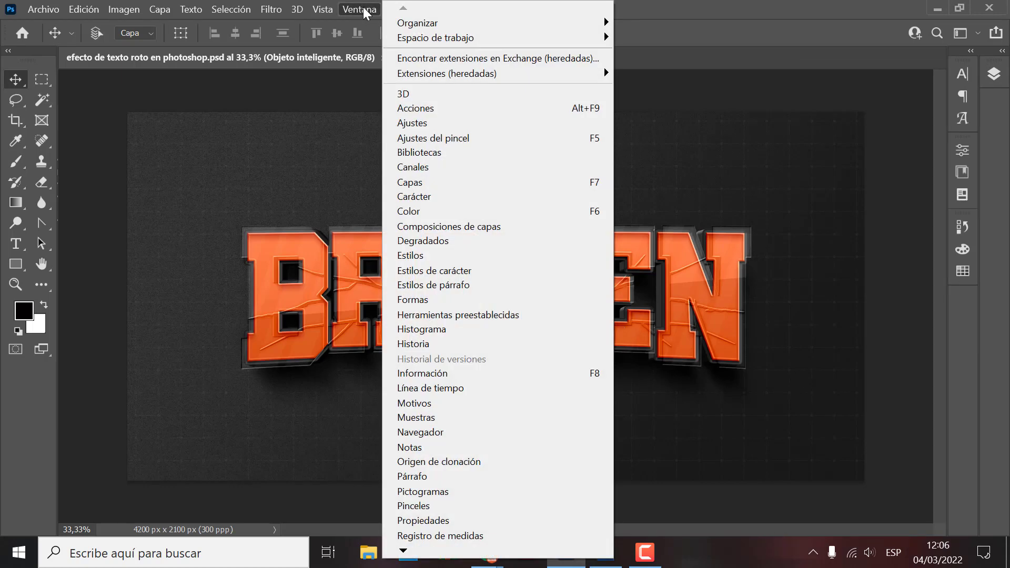
pyautogui.click(414, 182)
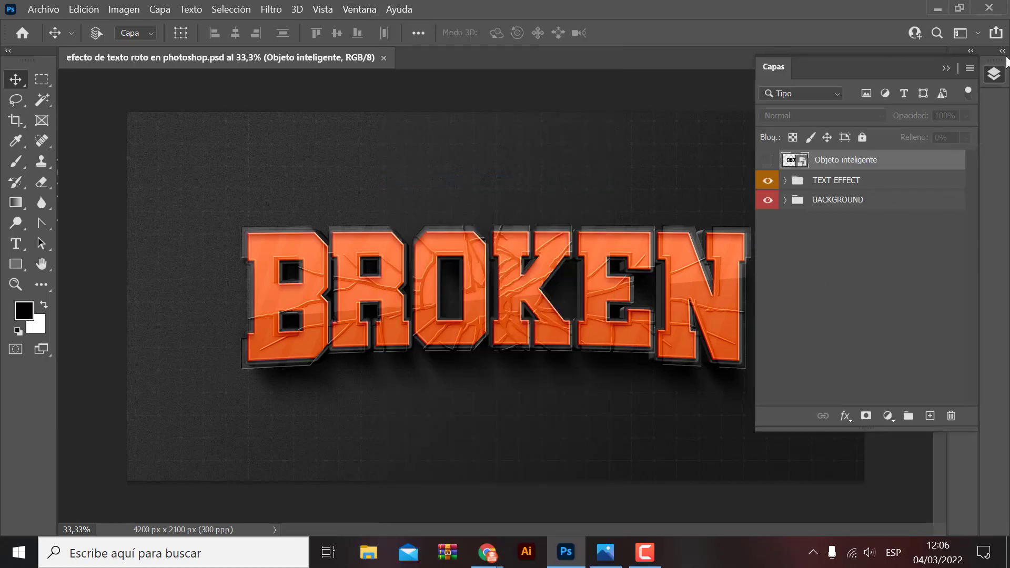
pyautogui.click(1003, 51)
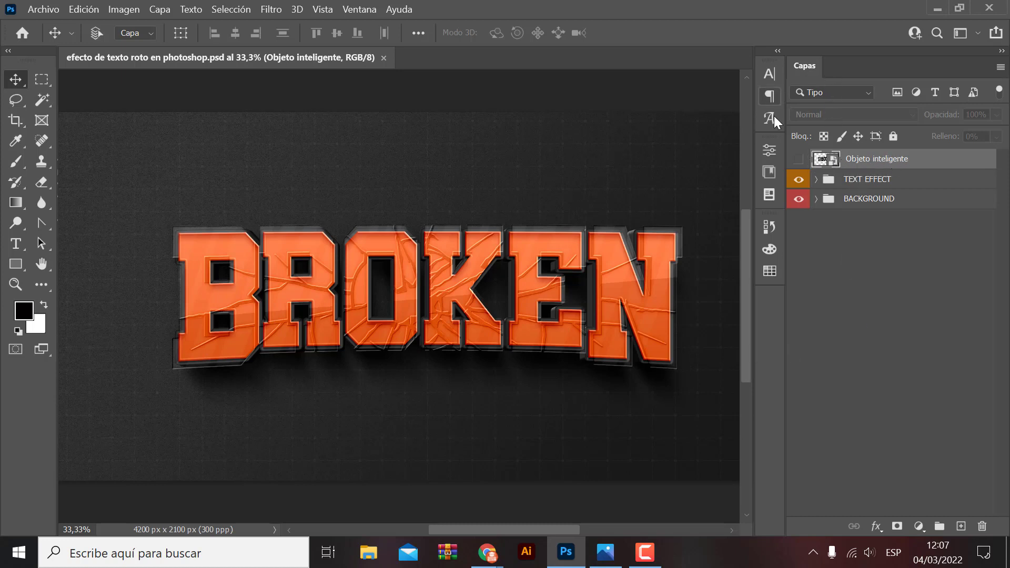
# Open the Objeto inteligente layer's contents as Capa 1.psb, showing black BROKEN text.
pyautogui.doubleClick(822, 161)
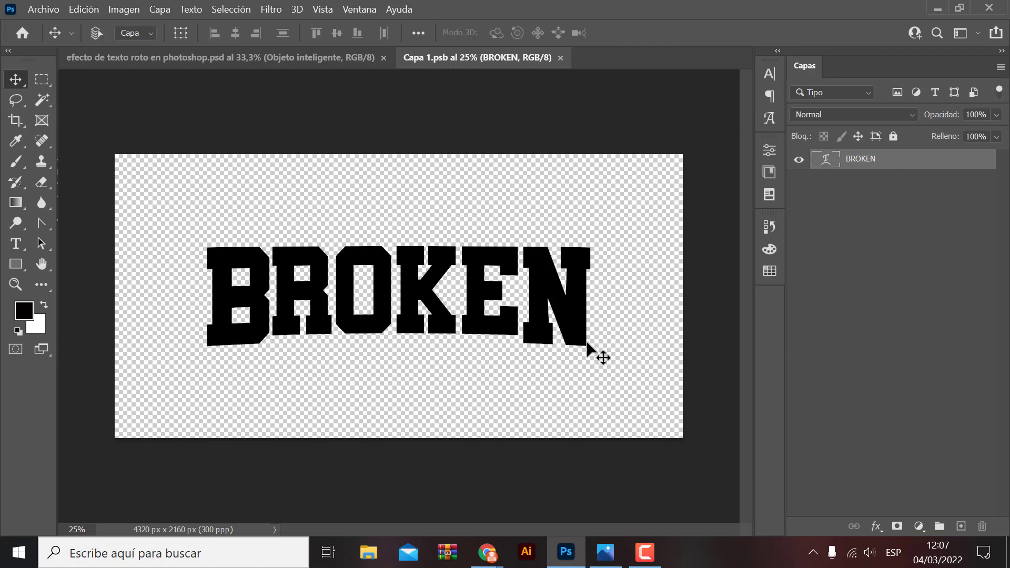
pyautogui.click(275, 57)
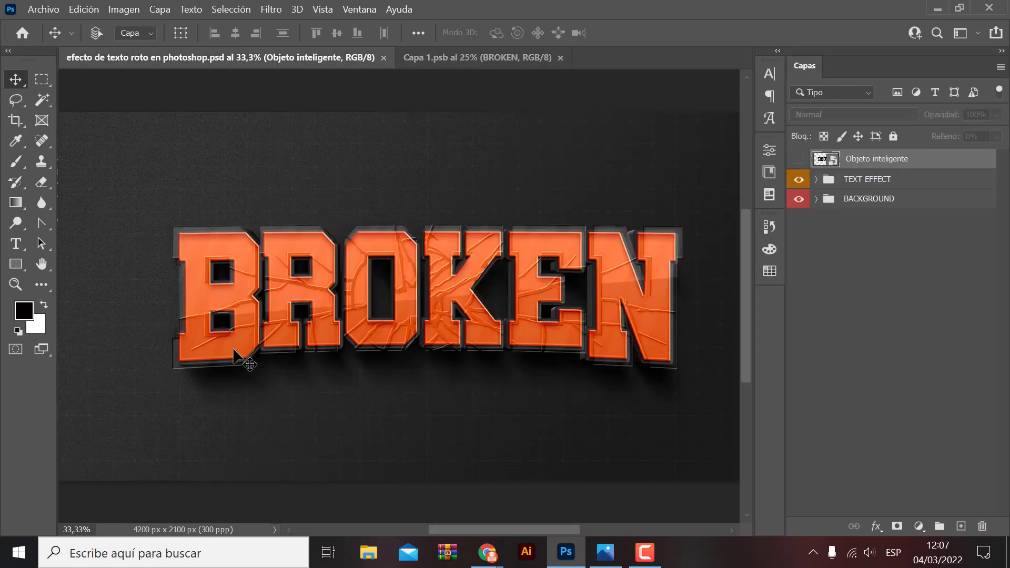
pyautogui.click(473, 62)
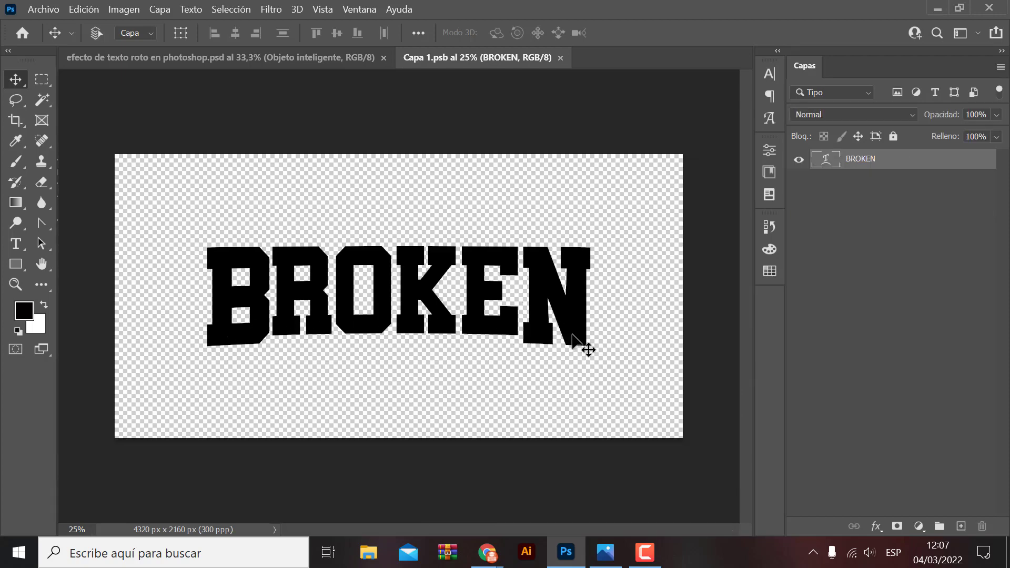
# Replace BROKEN with EFECTO in the smart object text, then undo back to BROKEN.
pyautogui.doubleClick(261, 332)
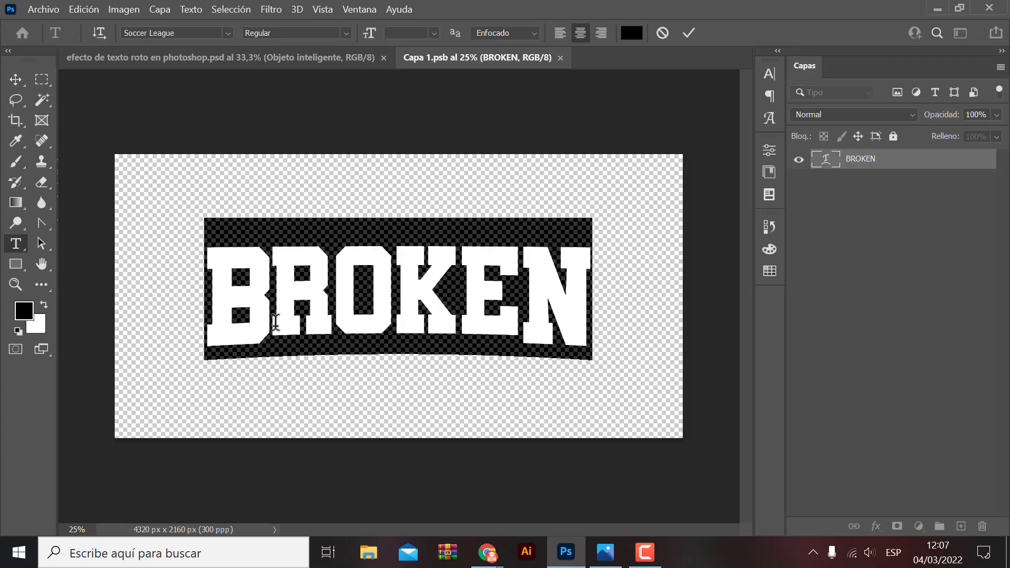
pyautogui.click(359, 323)
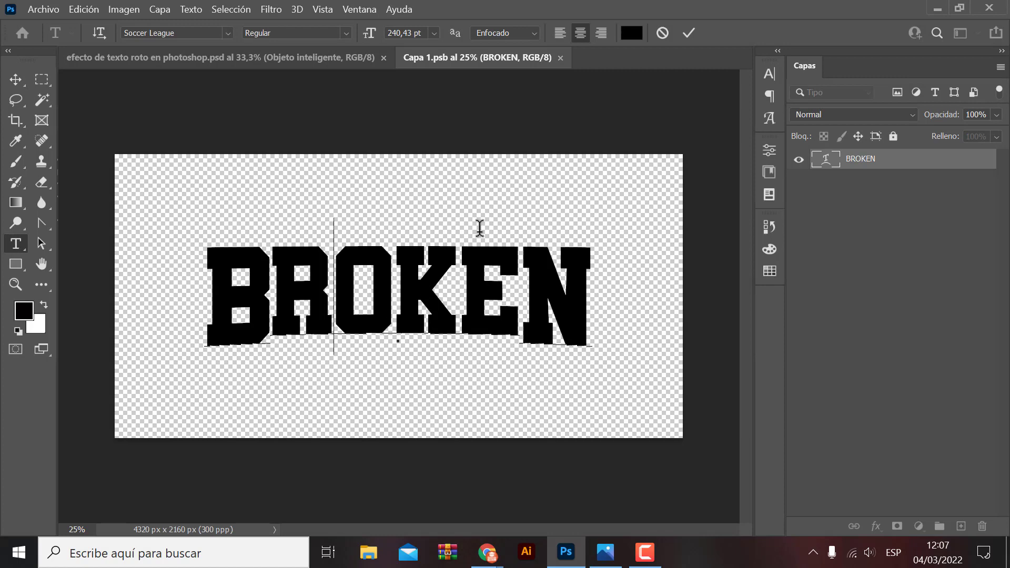
pyautogui.hotkey('ctrl', '+')
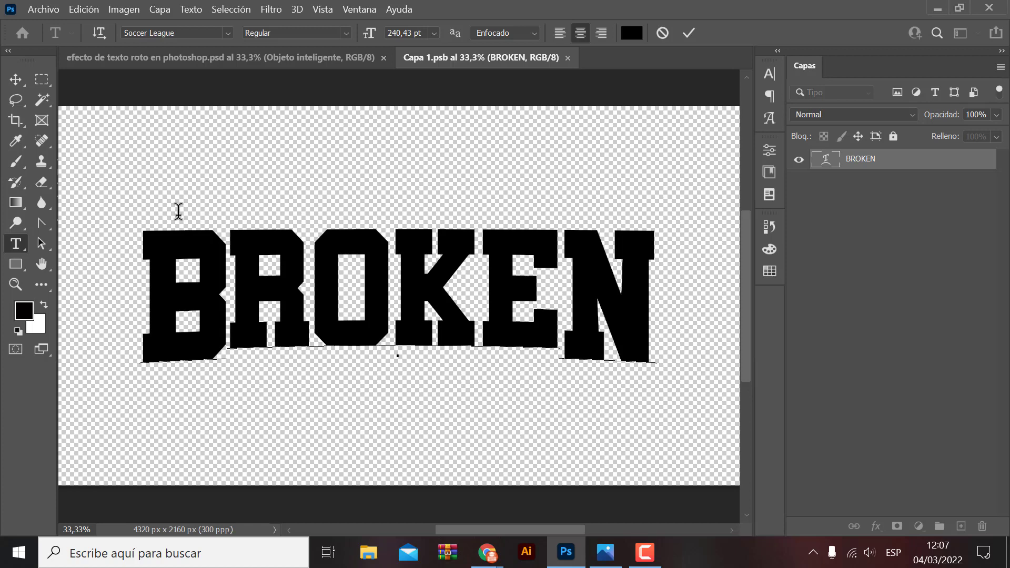
pyautogui.click(497, 294)
pyautogui.moveTo(644, 314); pyautogui.dragTo(113, 304)
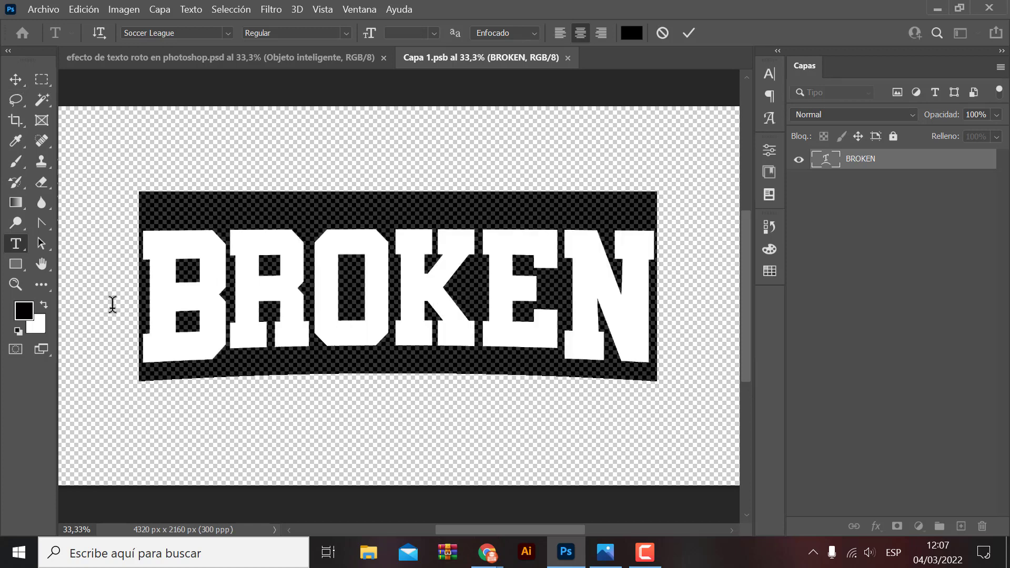
pyautogui.write('EFE')
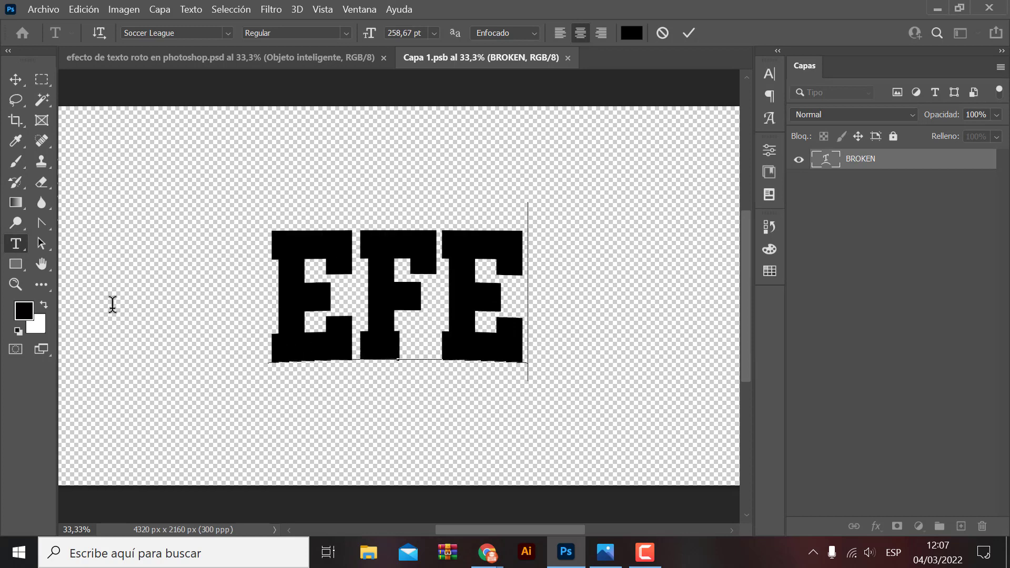
pyautogui.write('CTO')
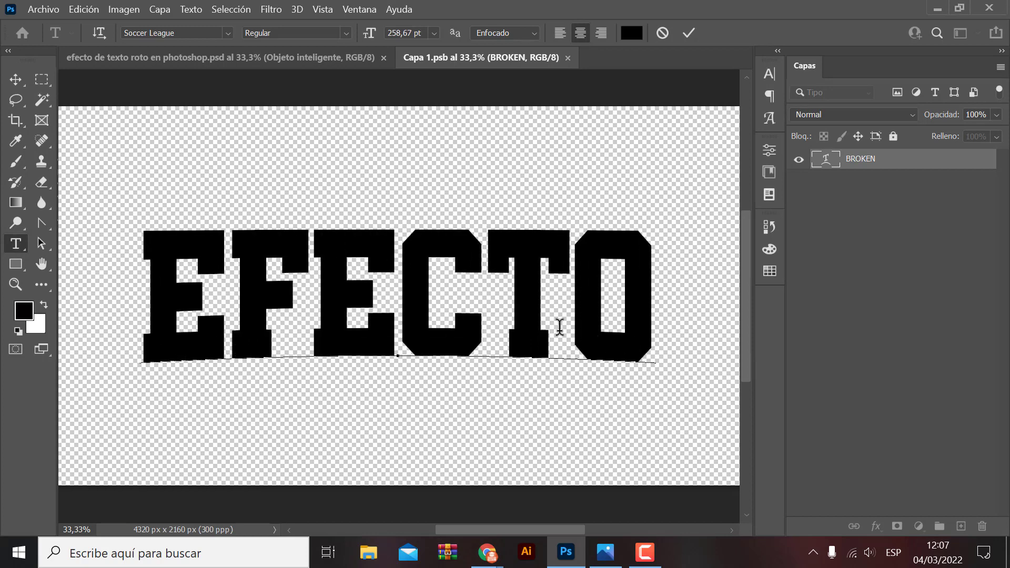
pyautogui.click(518, 342)
pyautogui.click(16, 79)
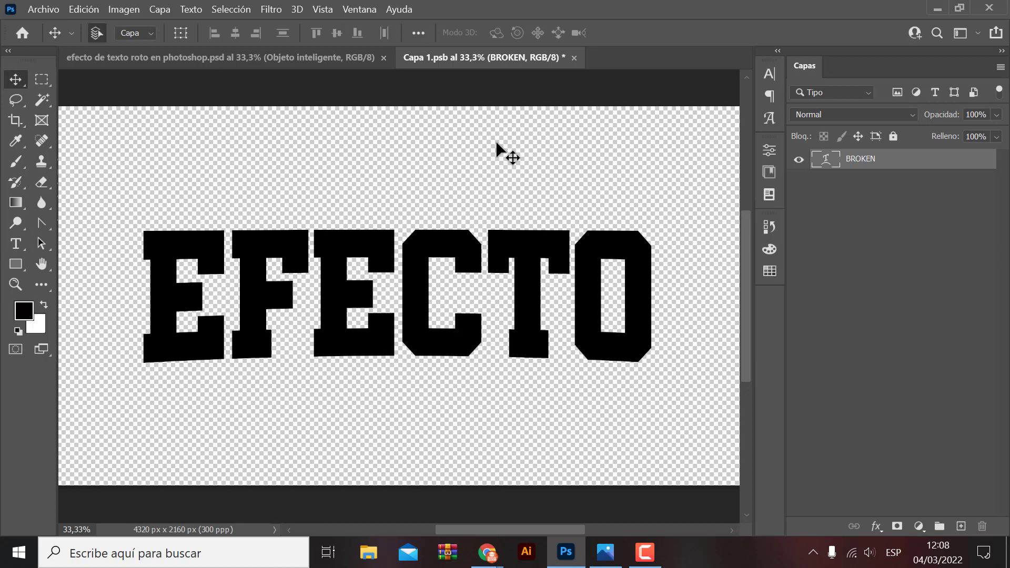
pyautogui.hotkey('ctrl', 'z')
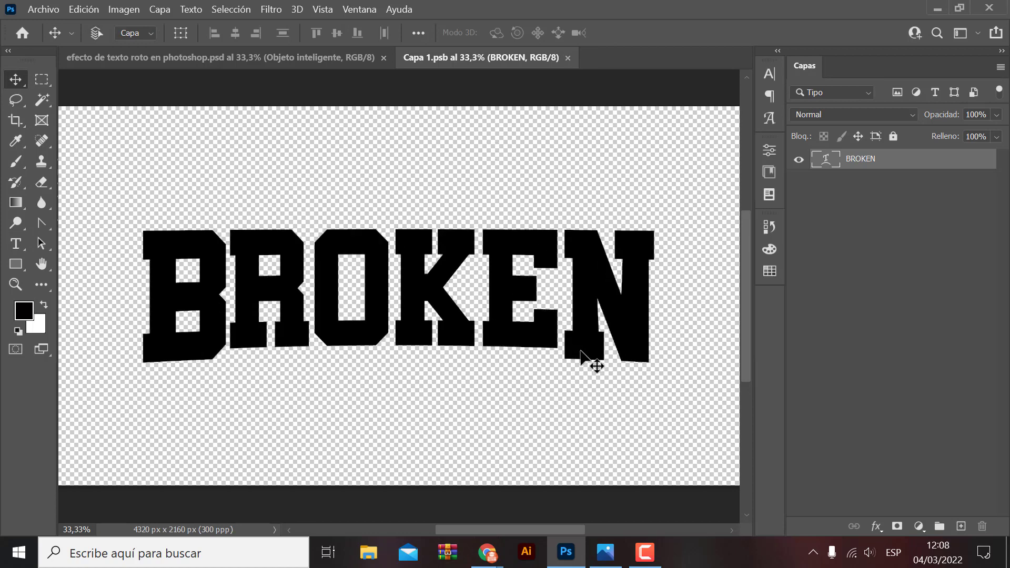
# Retype the smart object text as EFECTO and commit it with the Move tool.
pyautogui.doubleClick(197, 356)
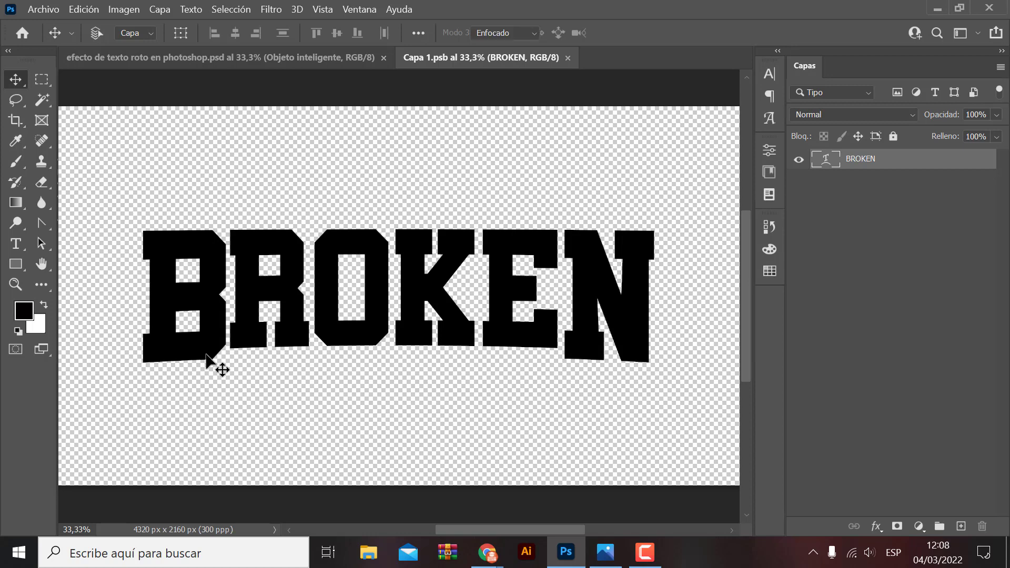
pyautogui.click(15, 79)
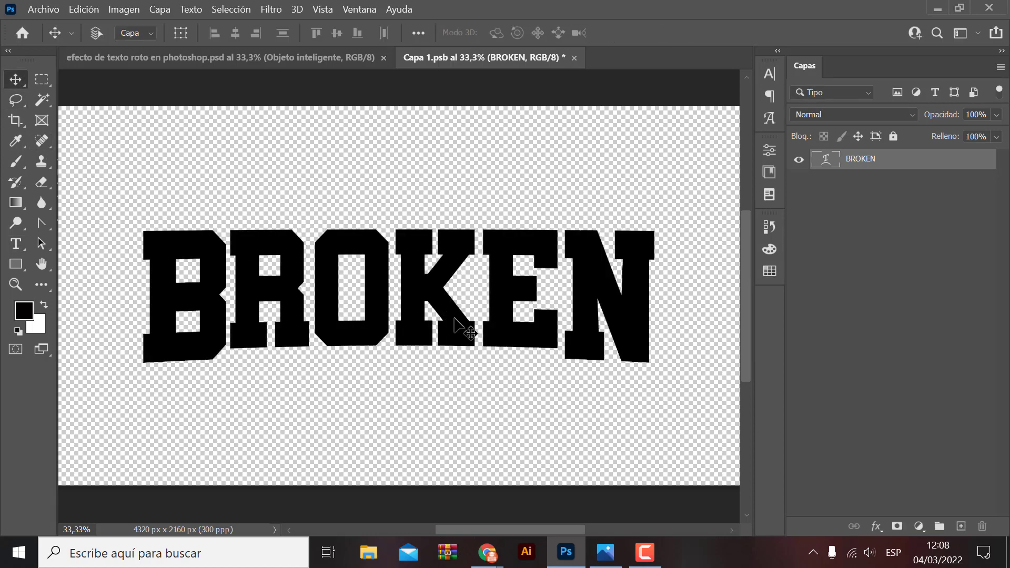
pyautogui.doubleClick(447, 314)
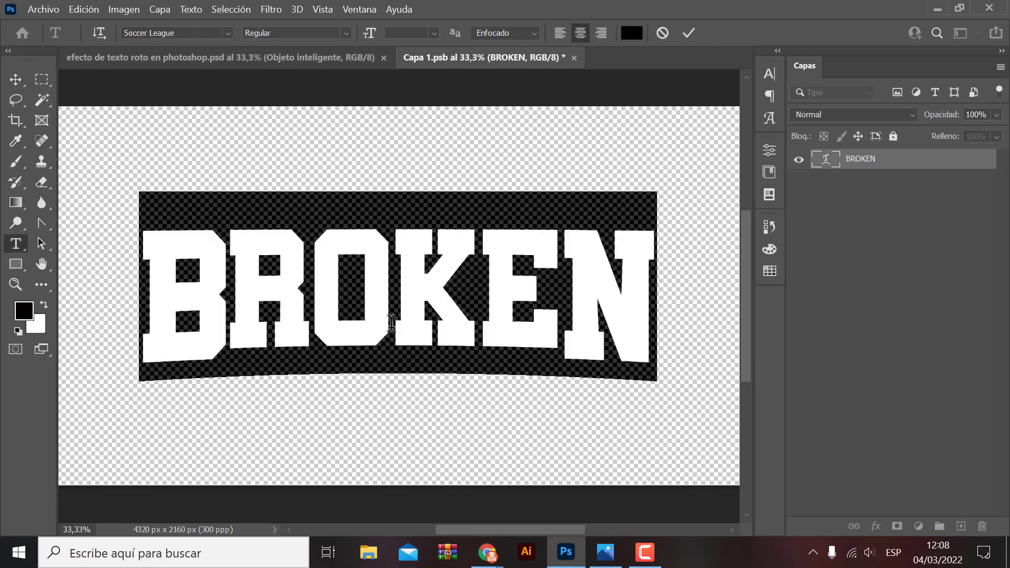
pyautogui.write('EFEC')
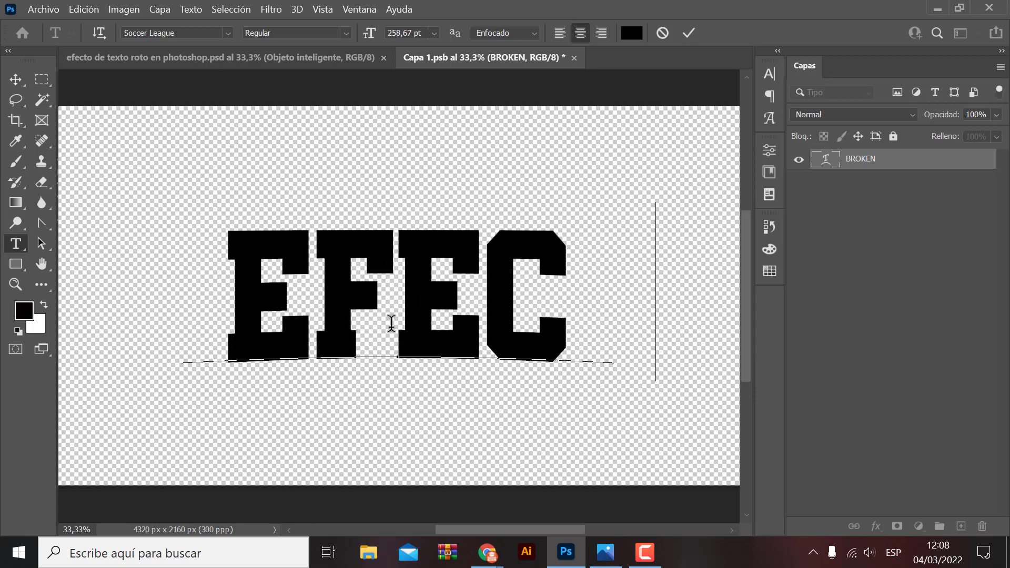
pyautogui.write('TO')
pyautogui.click(15, 79)
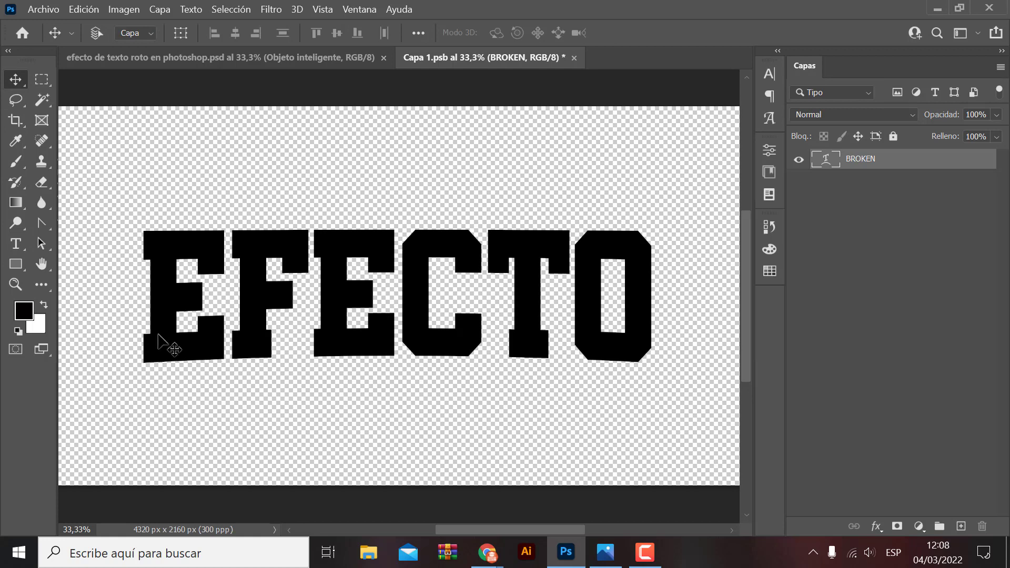
pyautogui.rightClick(852, 164)
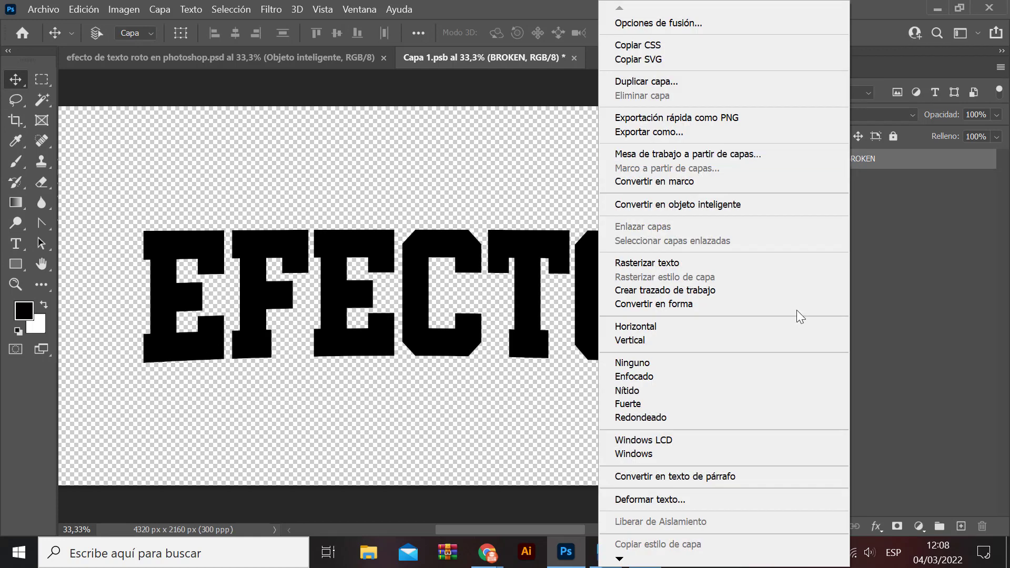
pyautogui.click(661, 500)
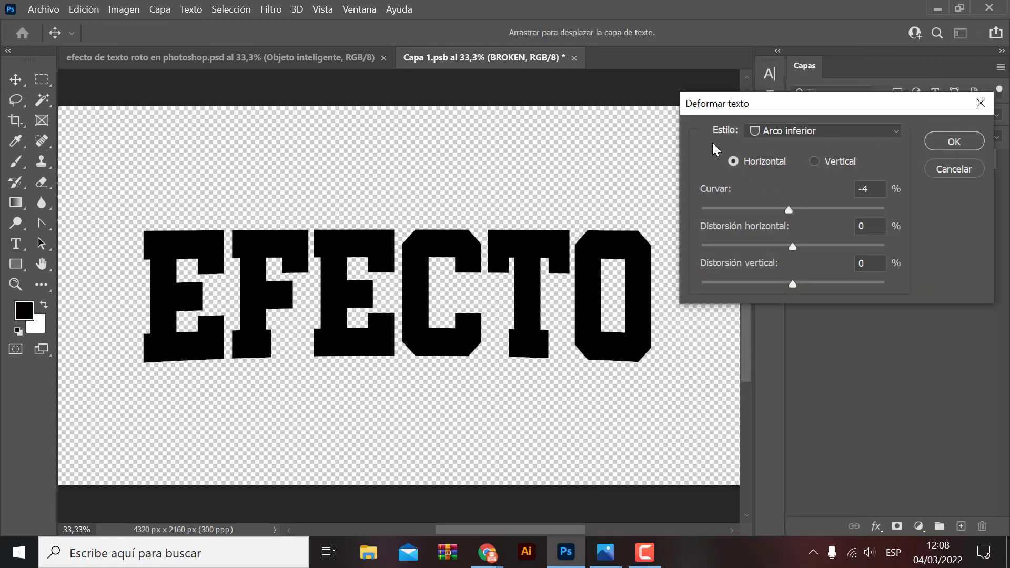
pyautogui.click(894, 131)
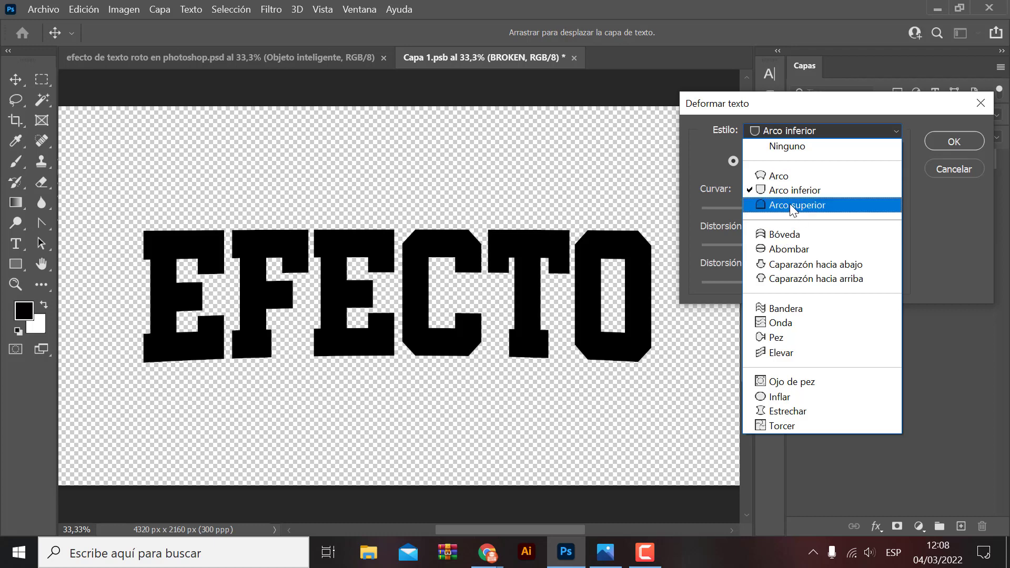
pyautogui.click(793, 206)
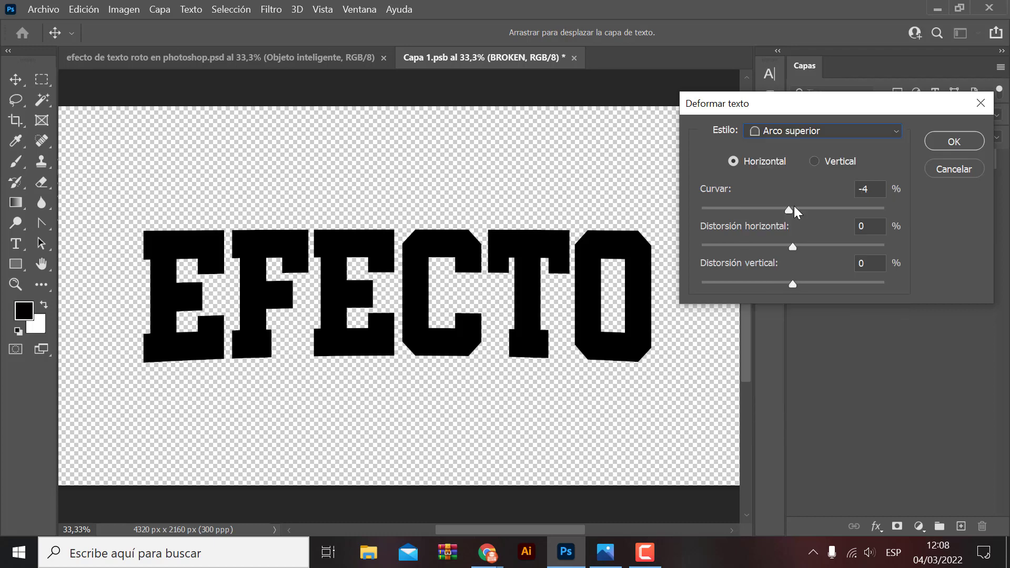
pyautogui.click(880, 135)
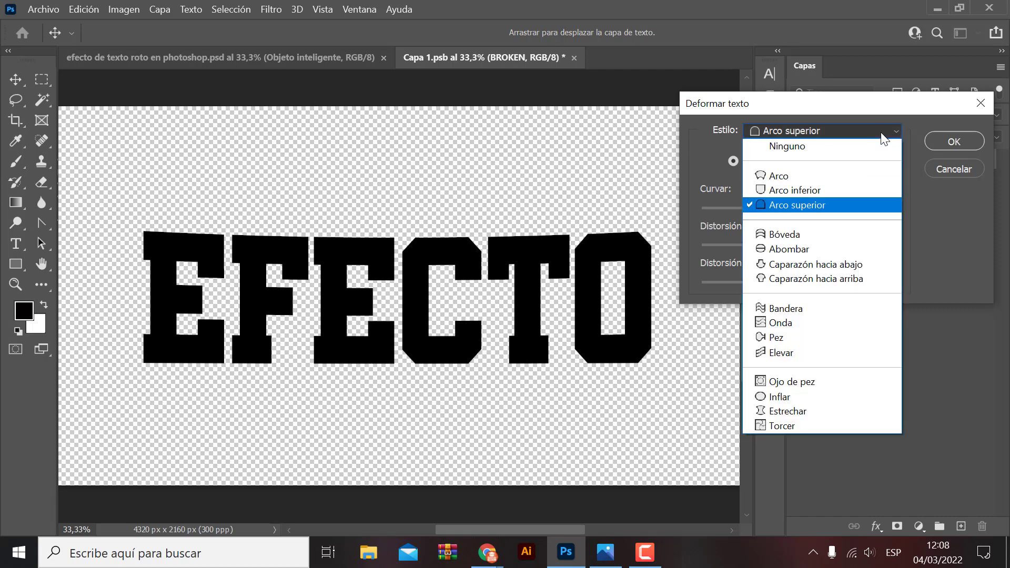
pyautogui.click(793, 237)
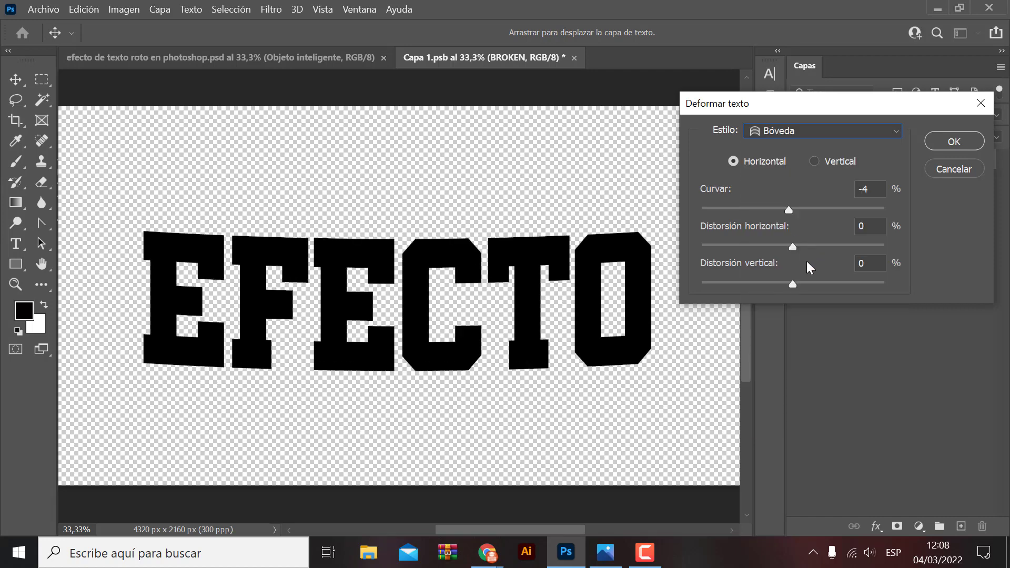
pyautogui.click(858, 133)
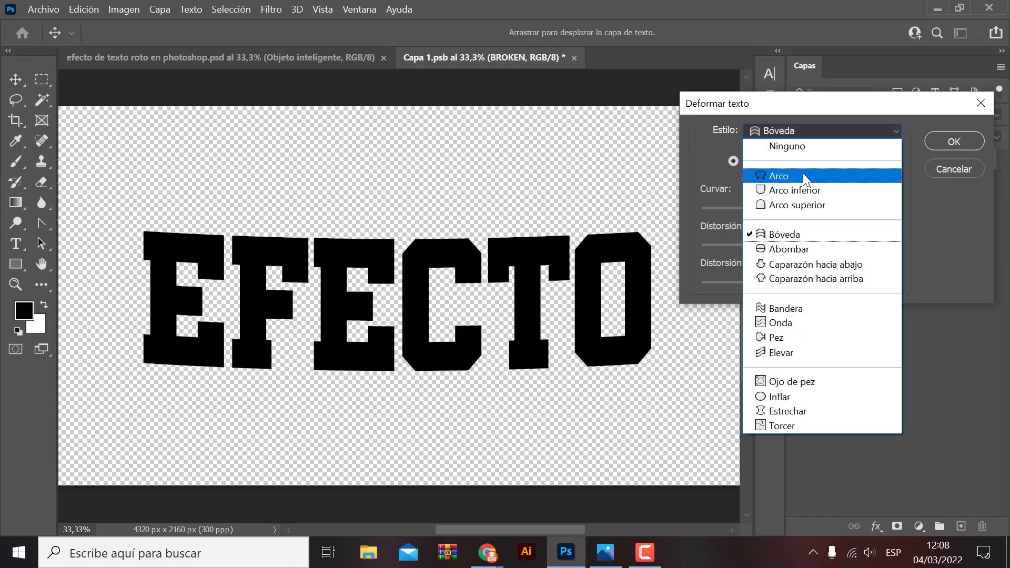
pyautogui.click(803, 173)
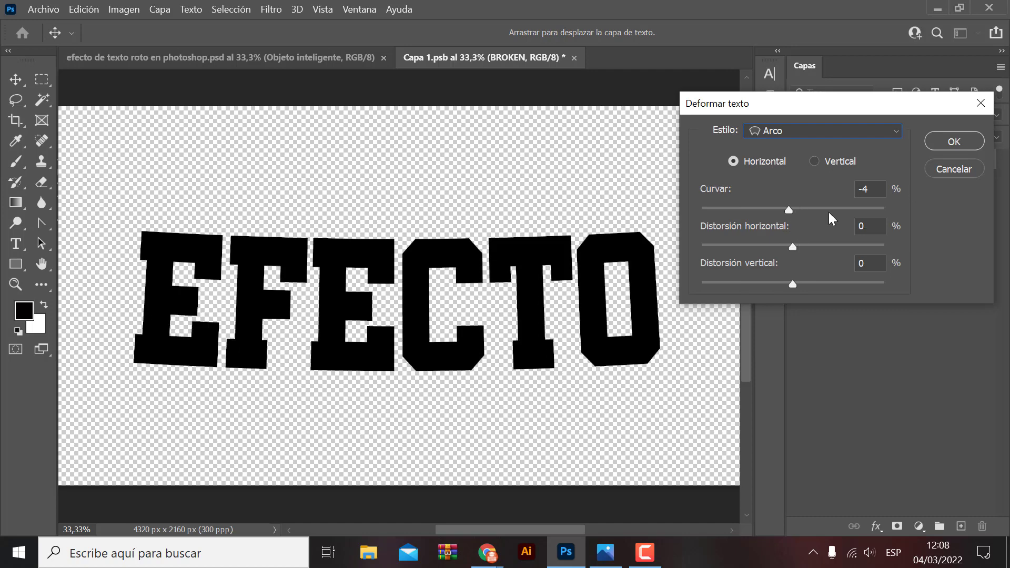
pyautogui.moveTo(789, 209); pyautogui.dragTo(822, 210)
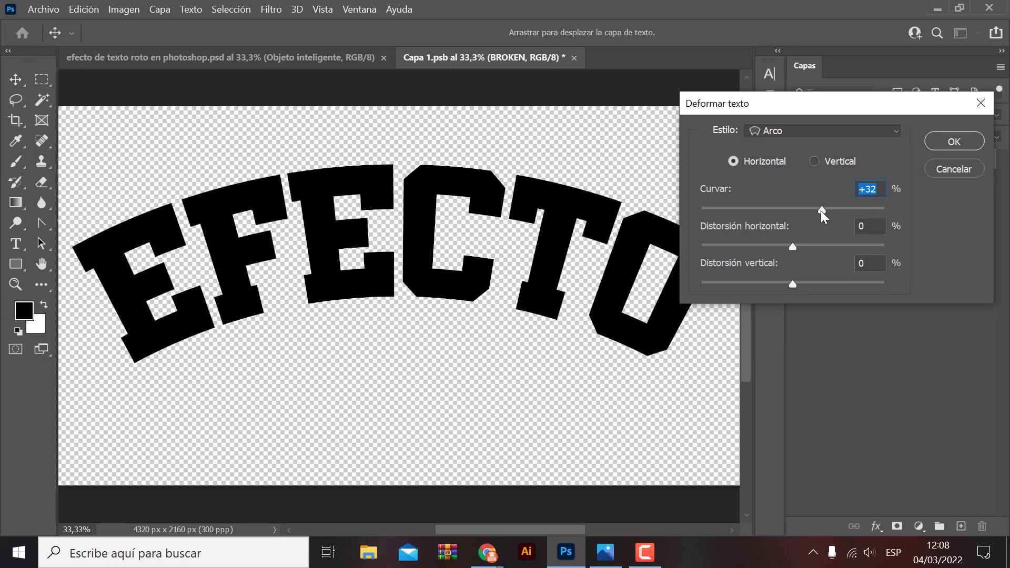
pyautogui.moveTo(821, 211); pyautogui.dragTo(749, 209)
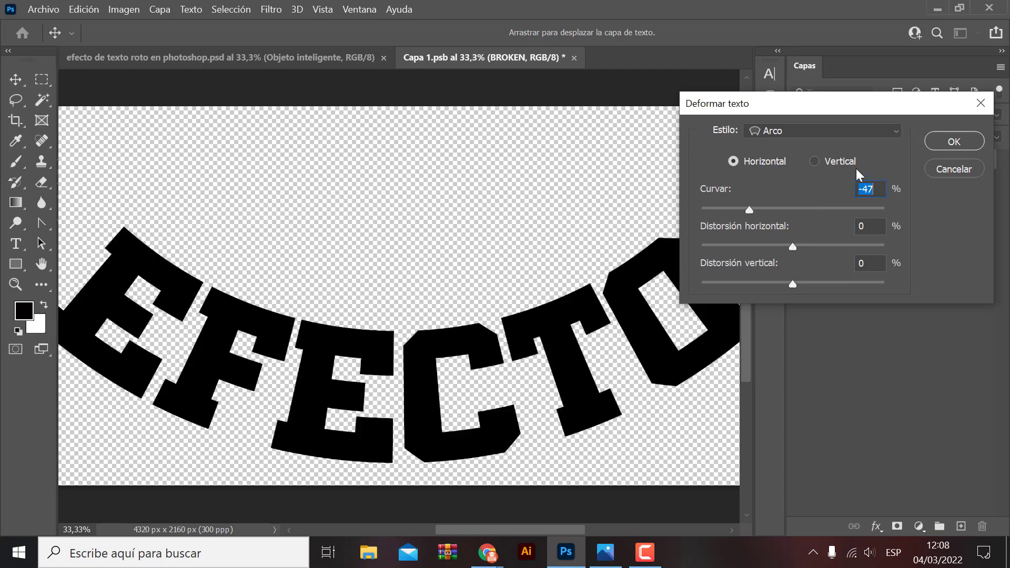
pyautogui.click(867, 131)
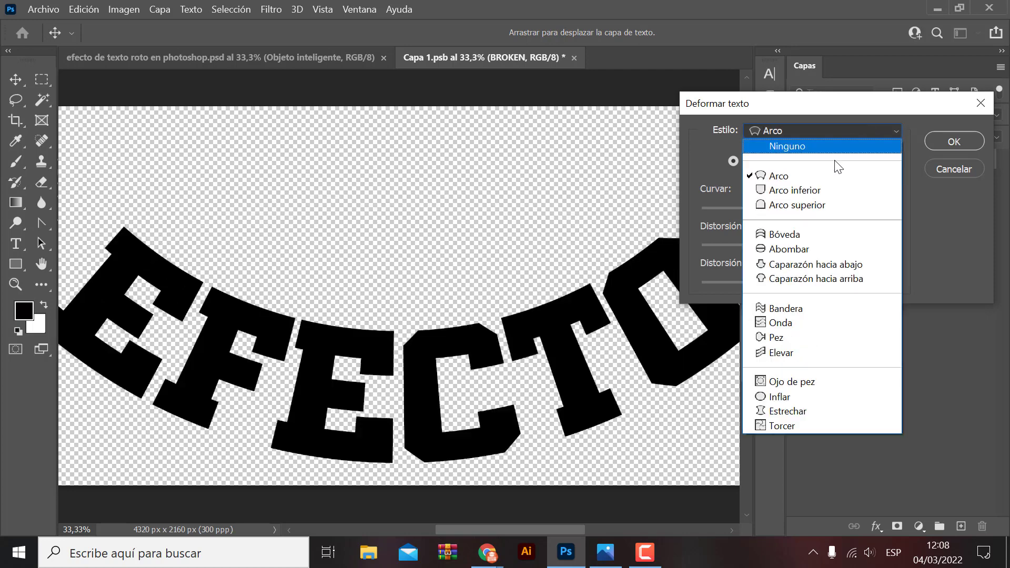
pyautogui.click(808, 338)
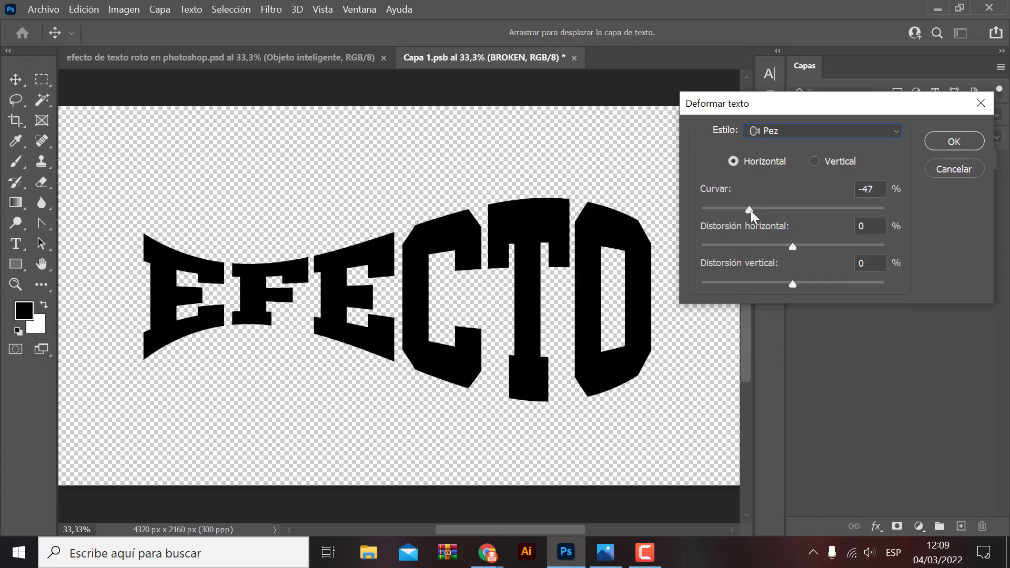
pyautogui.moveTo(750, 210); pyautogui.dragTo(776, 209)
pyautogui.moveTo(793, 246); pyautogui.dragTo(831, 246)
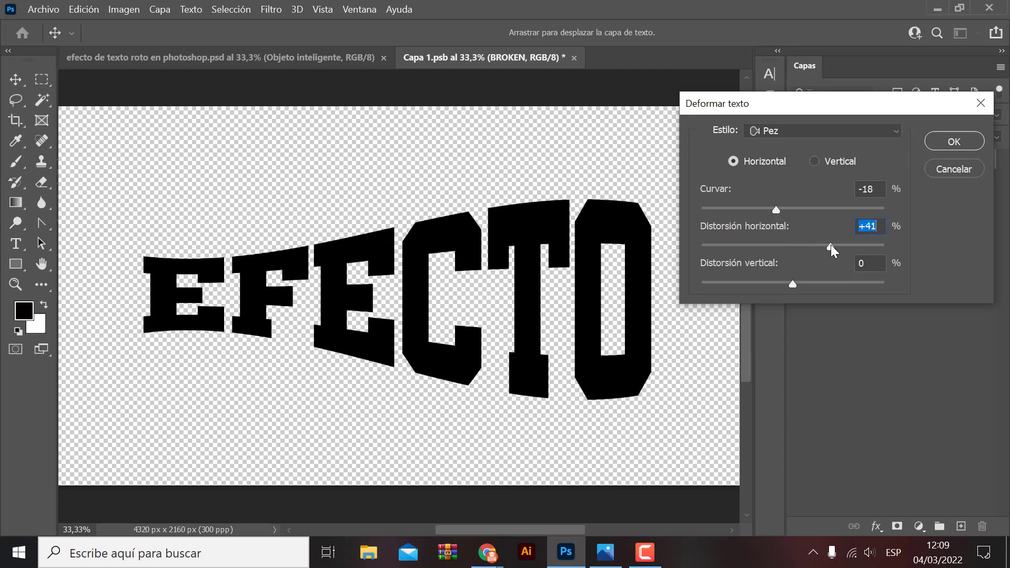
pyautogui.click(951, 169)
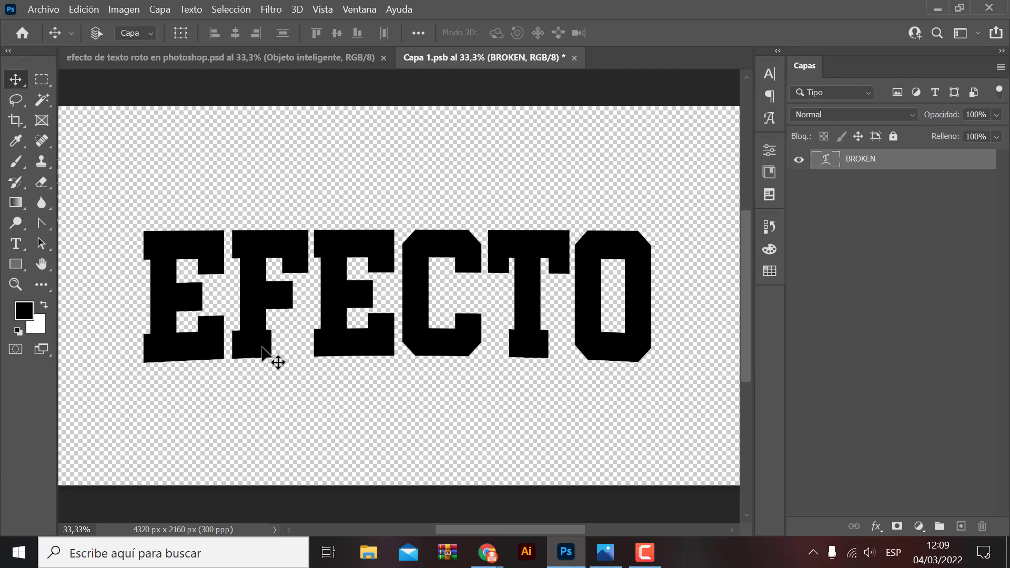
# Set the middle letters FECT of EFECTO to 240 pt.
pyautogui.doubleClick(261, 347)
pyautogui.moveTo(244, 321)
pyautogui.mouseDown()
pyautogui.moveTo(482, 304)
pyautogui.moveTo(661, 329)
pyautogui.mouseUp()
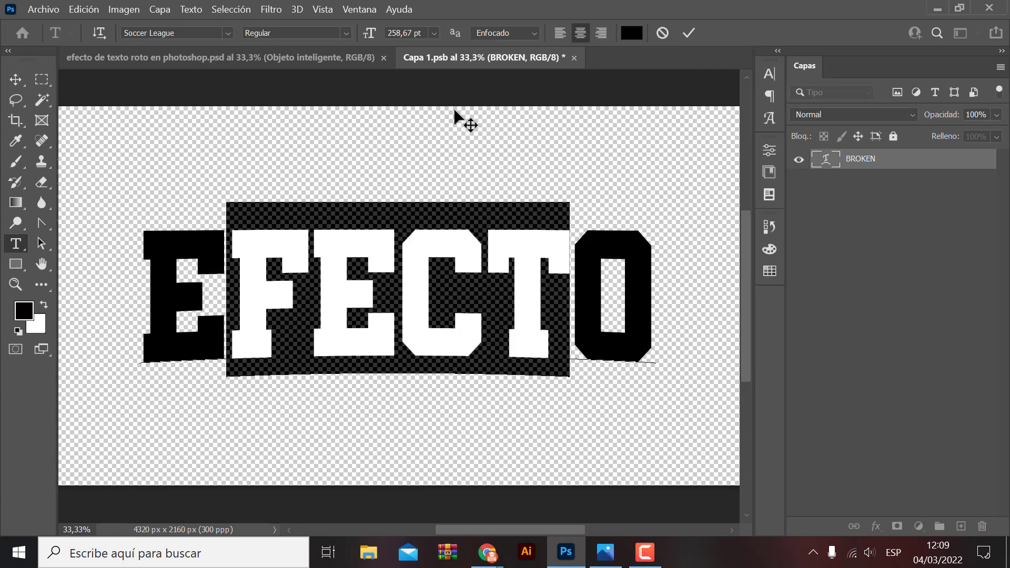
pyautogui.doubleClick(412, 32)
pyautogui.write('240')
pyautogui.click(15, 78)
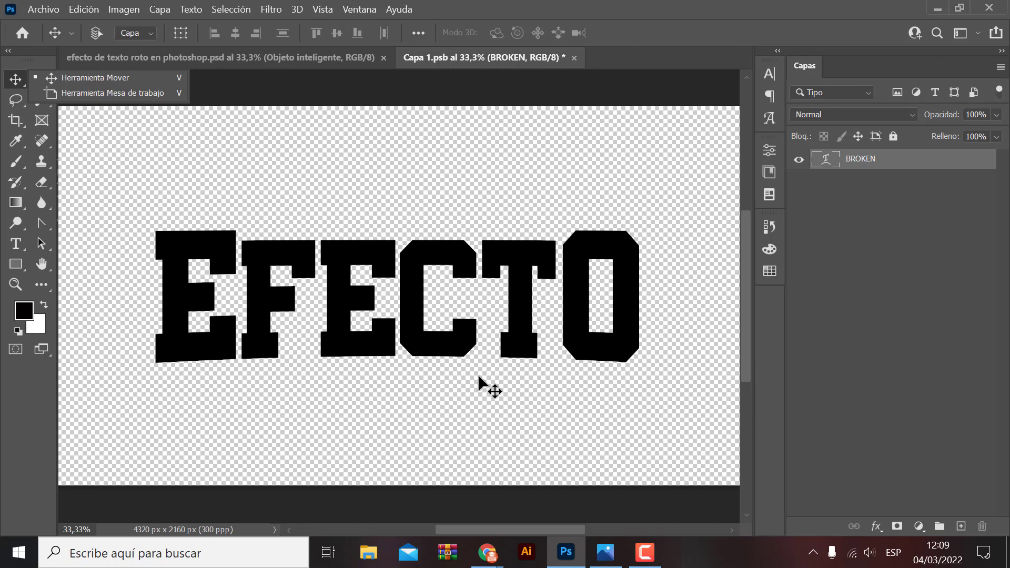
# Raise the FECT letters with a 14 pt baseline shift in the Carácter panel.
pyautogui.doubleClick(531, 353)
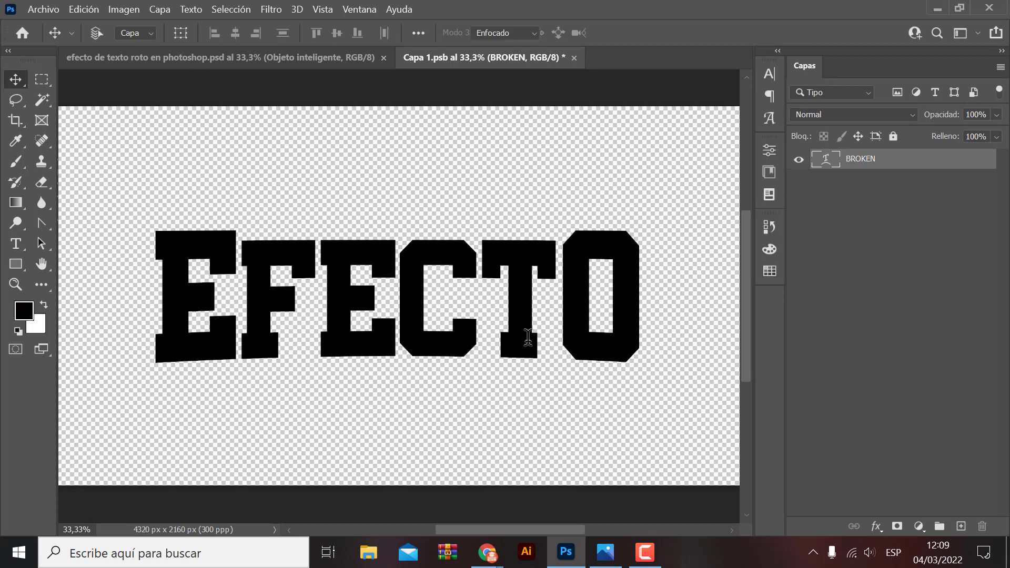
pyautogui.moveTo(547, 329); pyautogui.dragTo(244, 319)
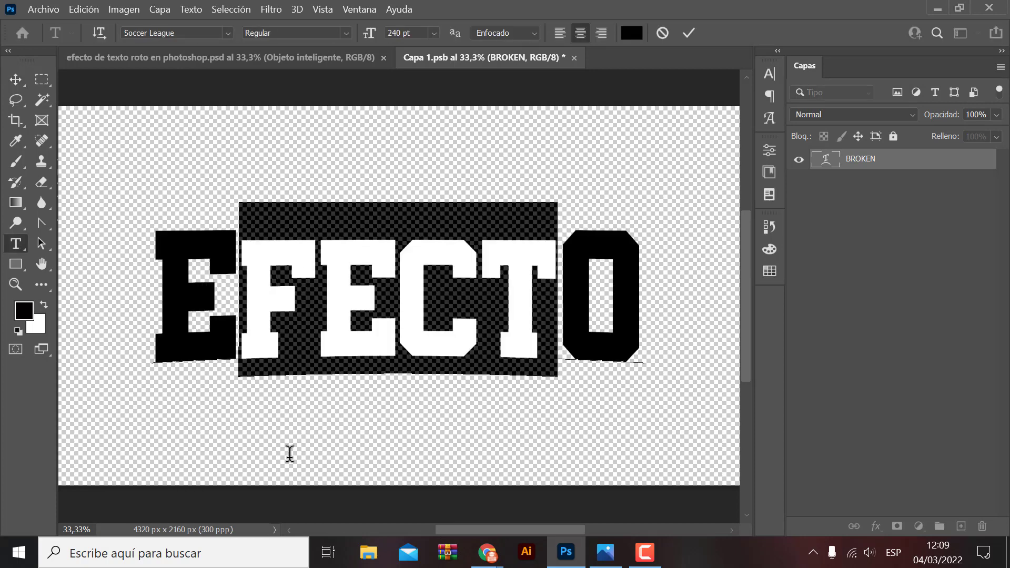
pyautogui.click(769, 74)
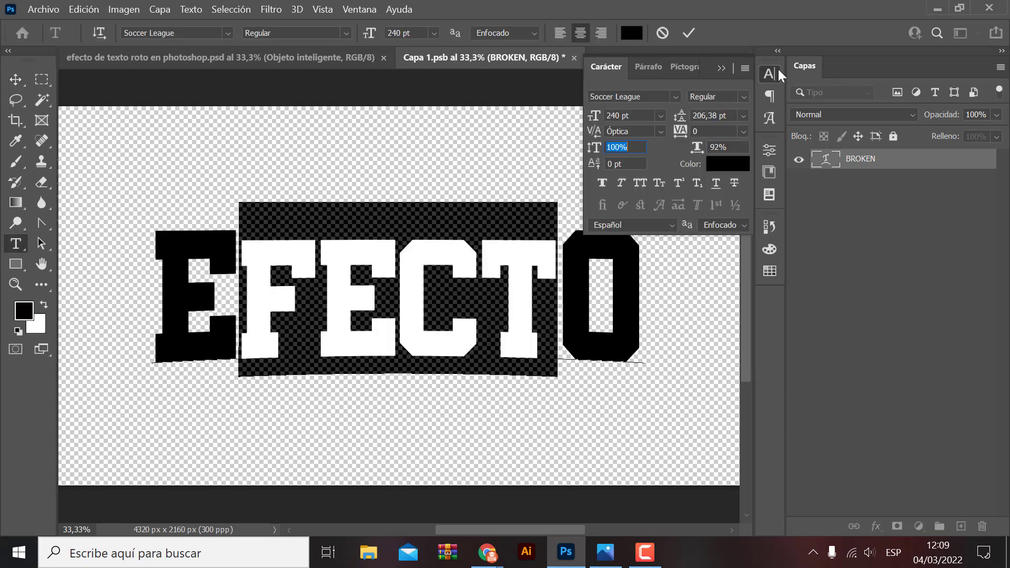
pyautogui.click(773, 75)
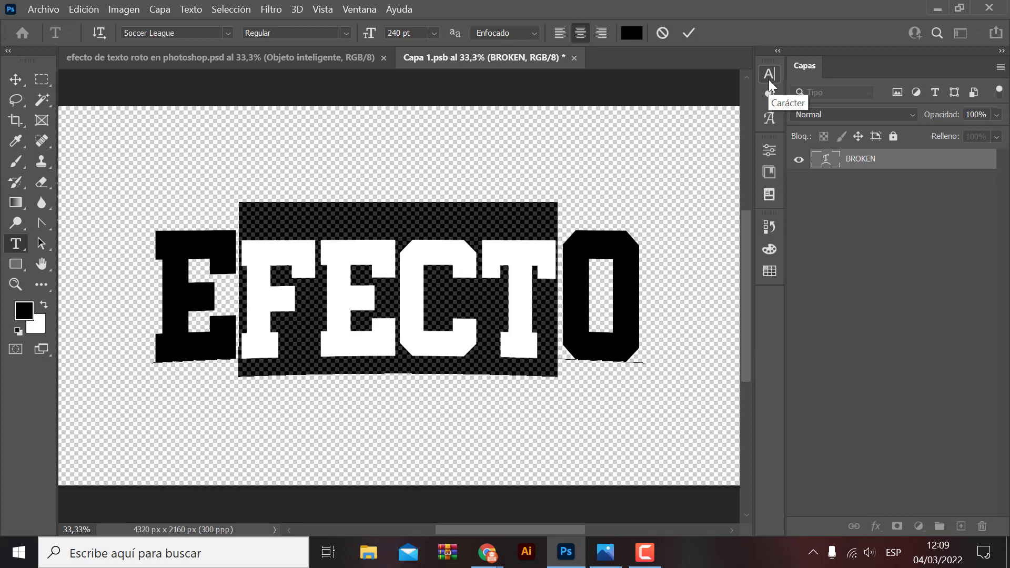
pyautogui.click(358, 11)
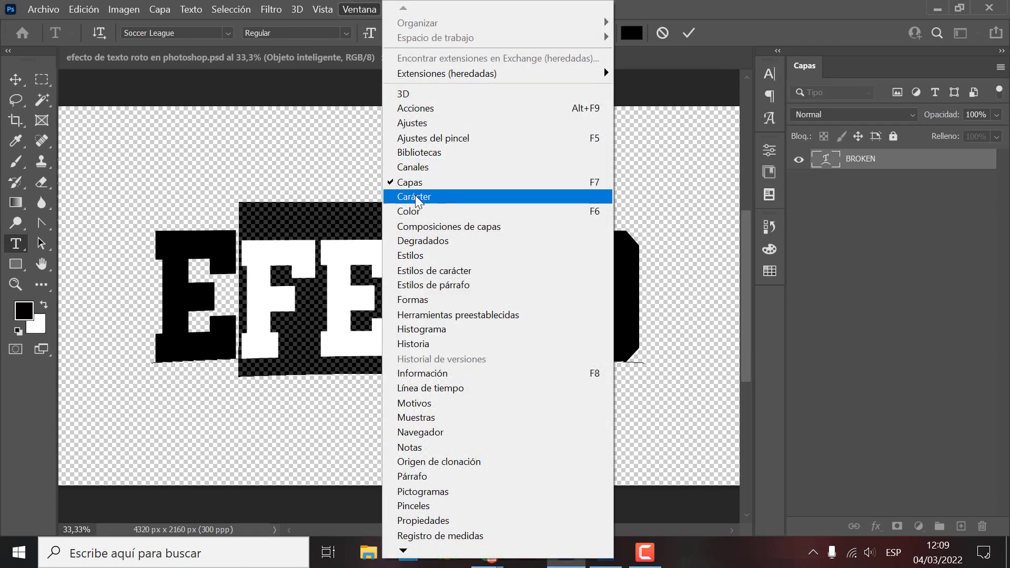
pyautogui.click(415, 196)
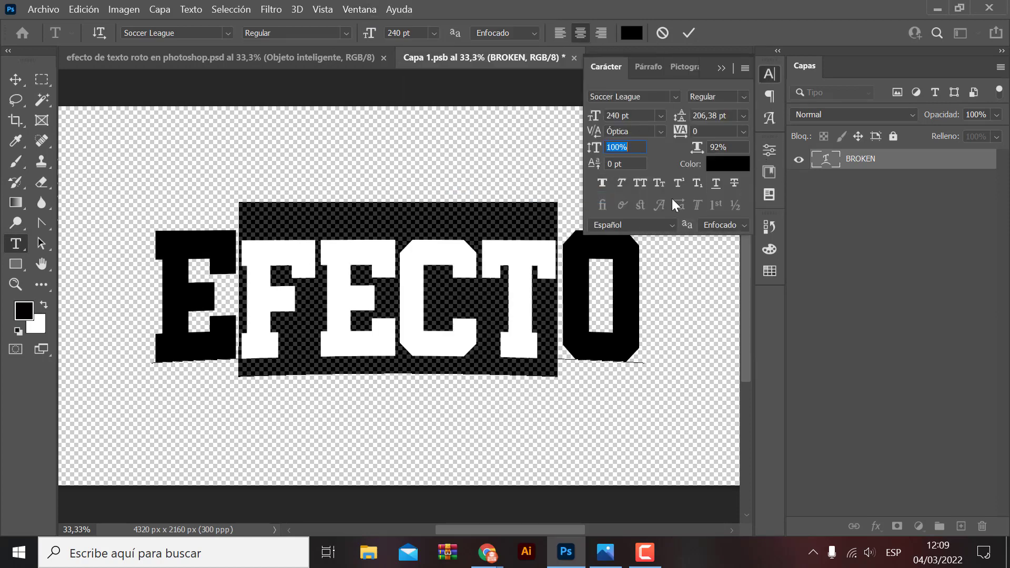
pyautogui.click(639, 165)
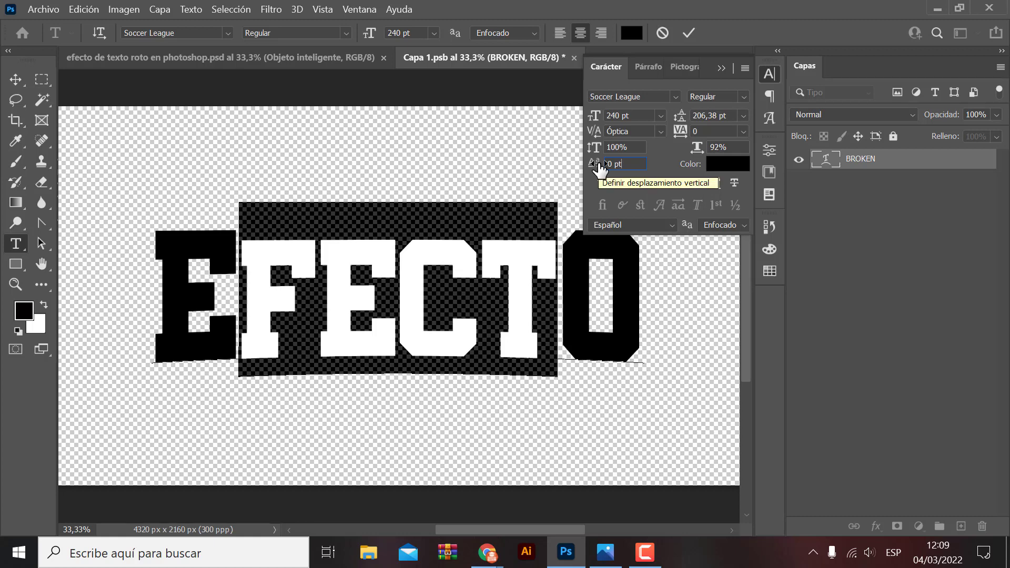
pyautogui.click(606, 163)
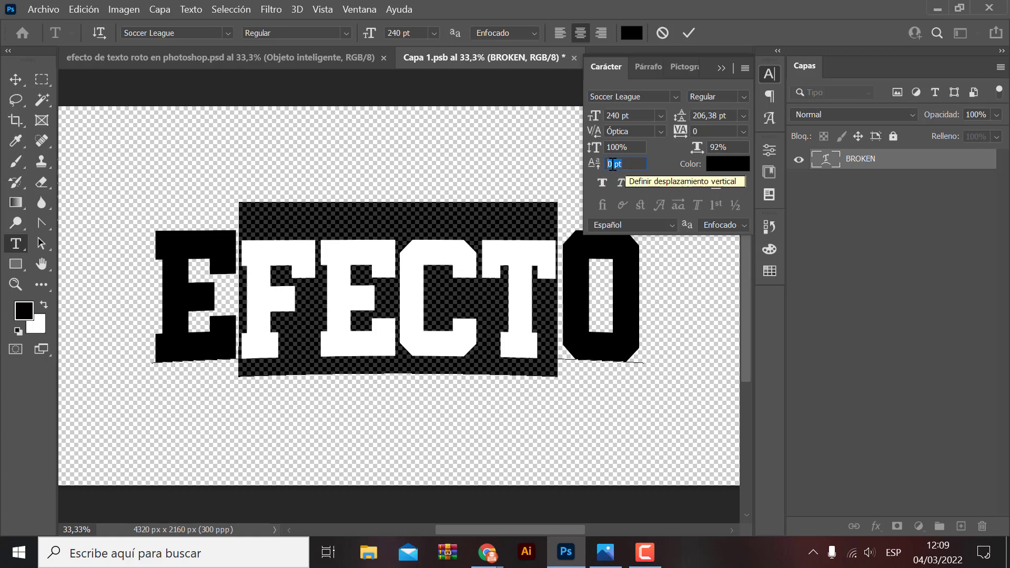
pyautogui.write('1')
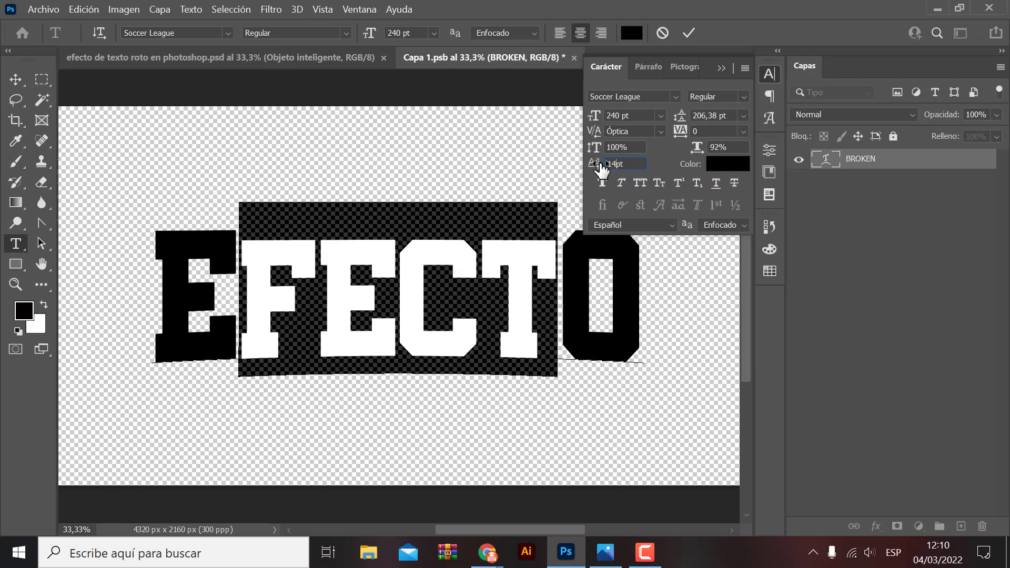
pyautogui.write('4')
pyautogui.click(637, 149)
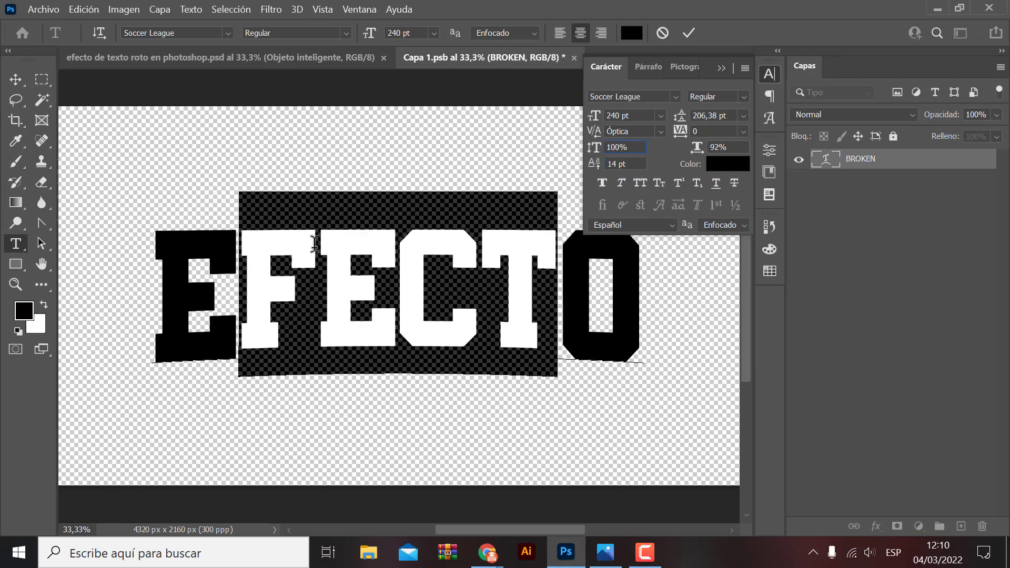
pyautogui.click(16, 81)
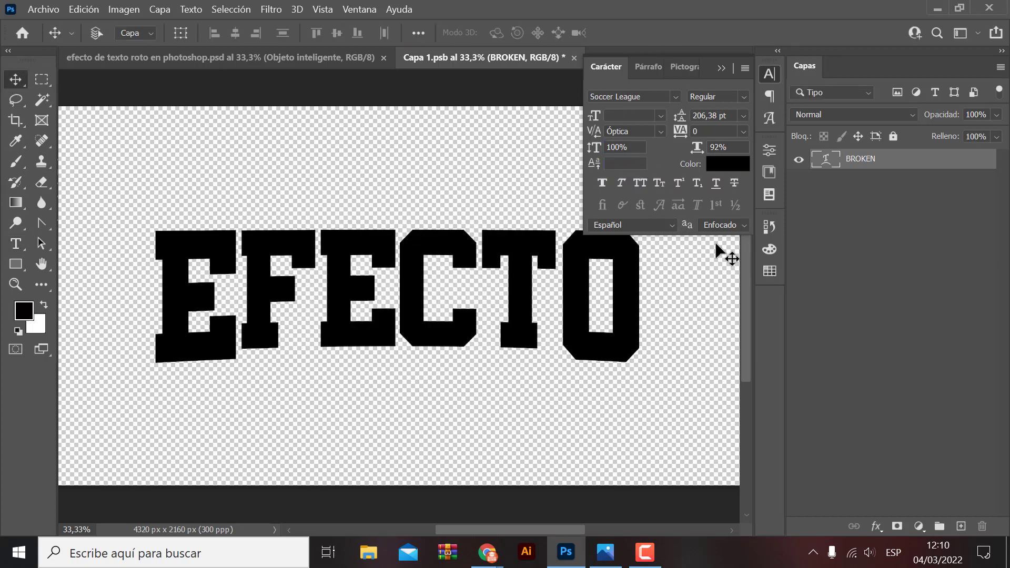
pyautogui.click(722, 69)
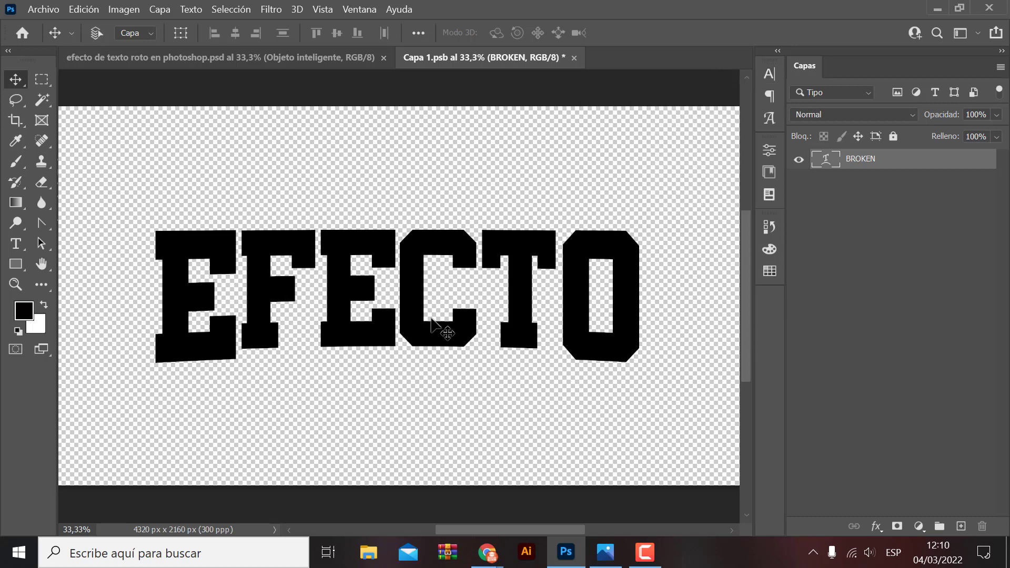
# Save Capa 1.psb with Archivo > Guardar and confirm the main PSD now reads EFECTO.
pyautogui.hotkey('ctrl', '-')
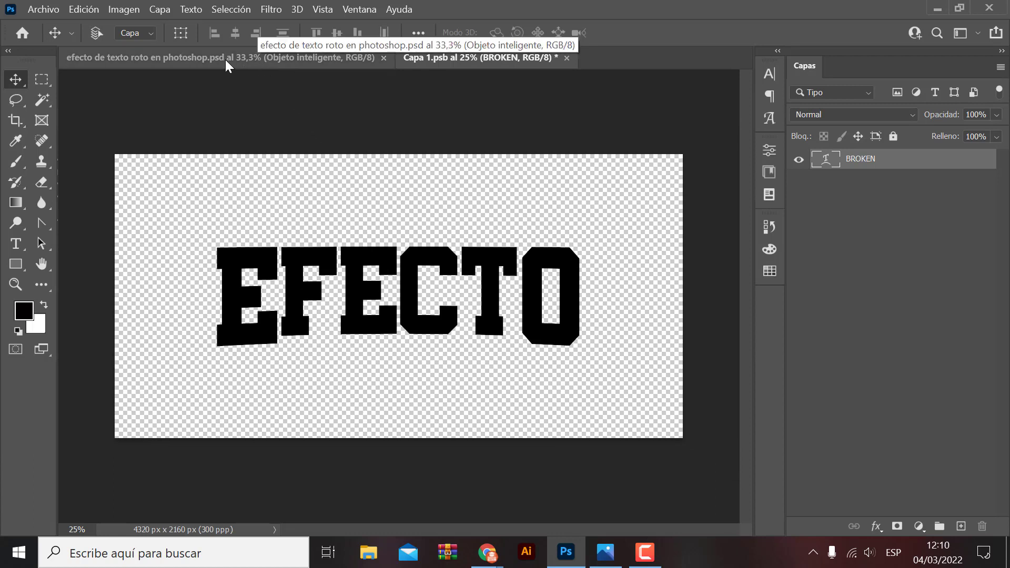
pyautogui.click(210, 58)
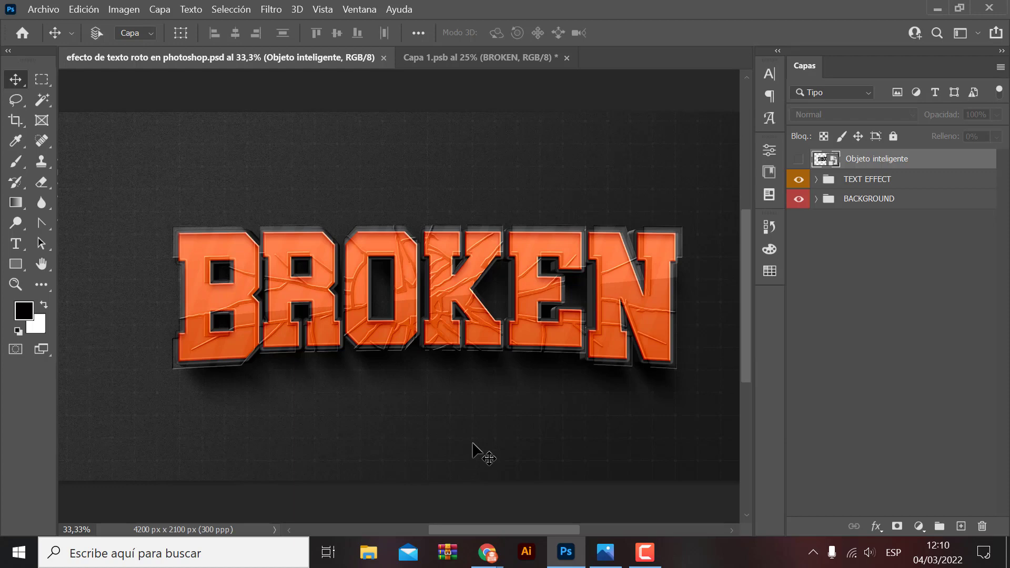
pyautogui.click(467, 58)
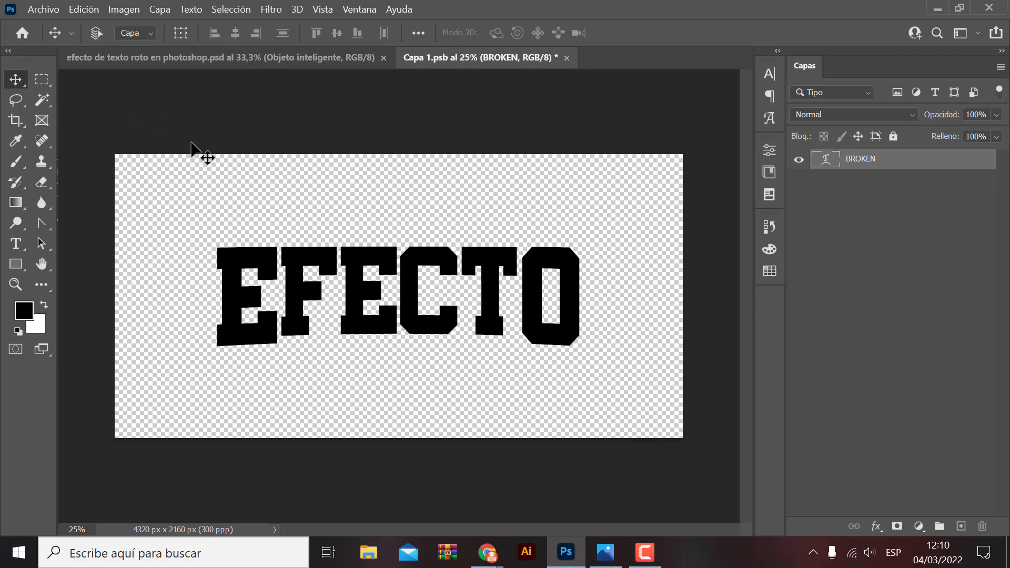
pyautogui.click(55, 10)
pyautogui.click(68, 176)
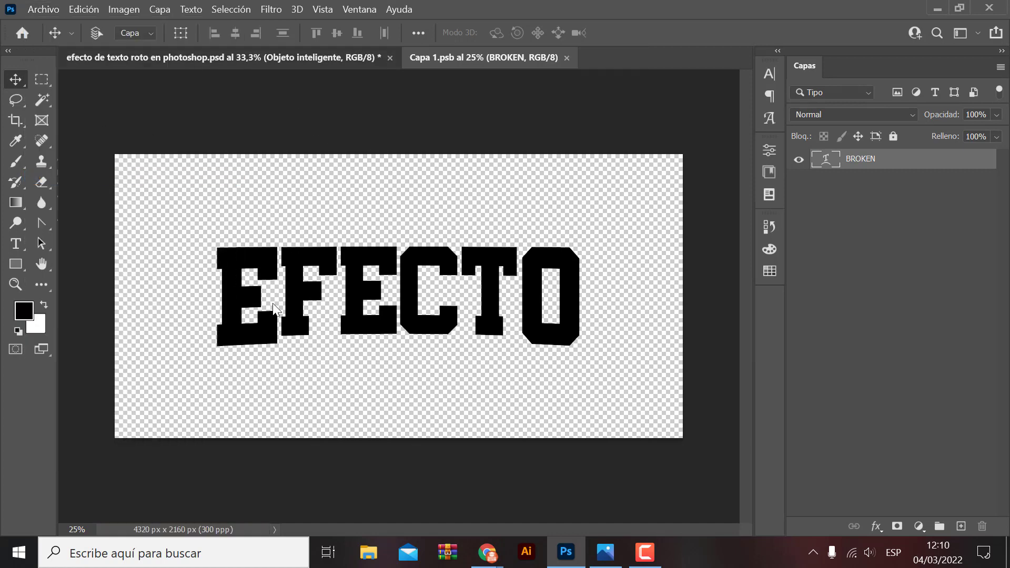
pyautogui.click(195, 59)
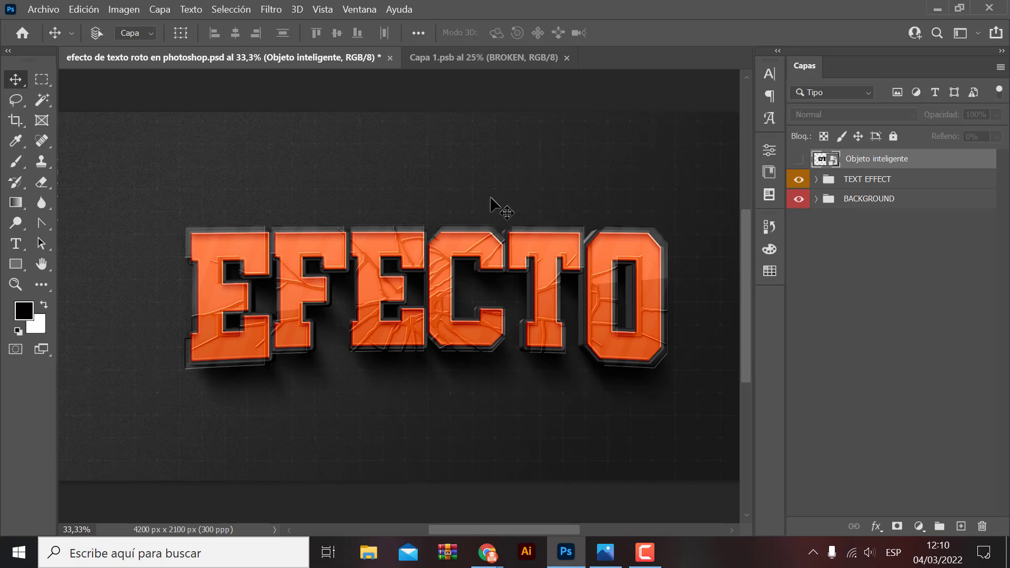
# Close Capa 1.psb and reopen the smart object's contents from the Capas panel.
pyautogui.click(463, 59)
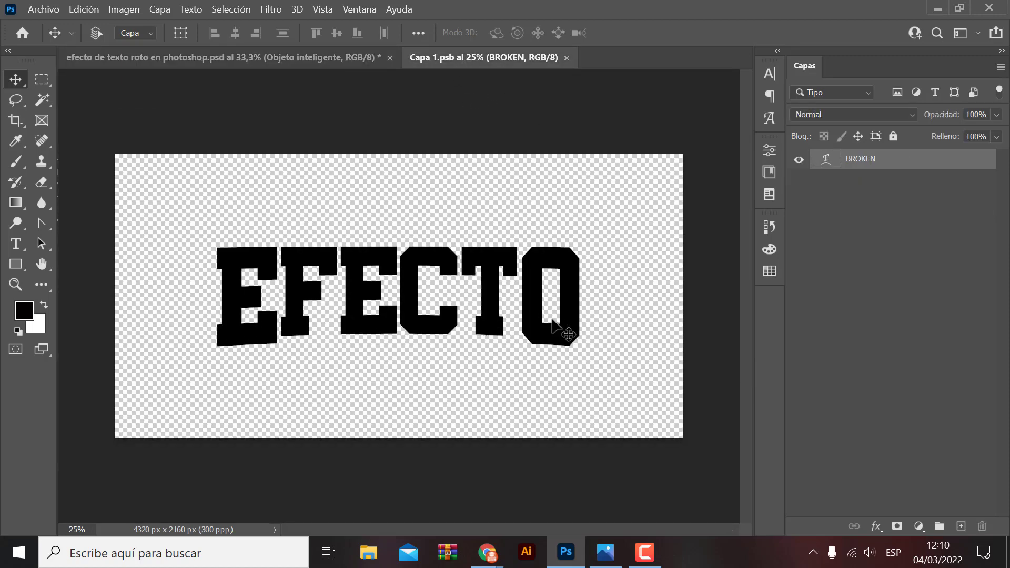
pyautogui.click(569, 58)
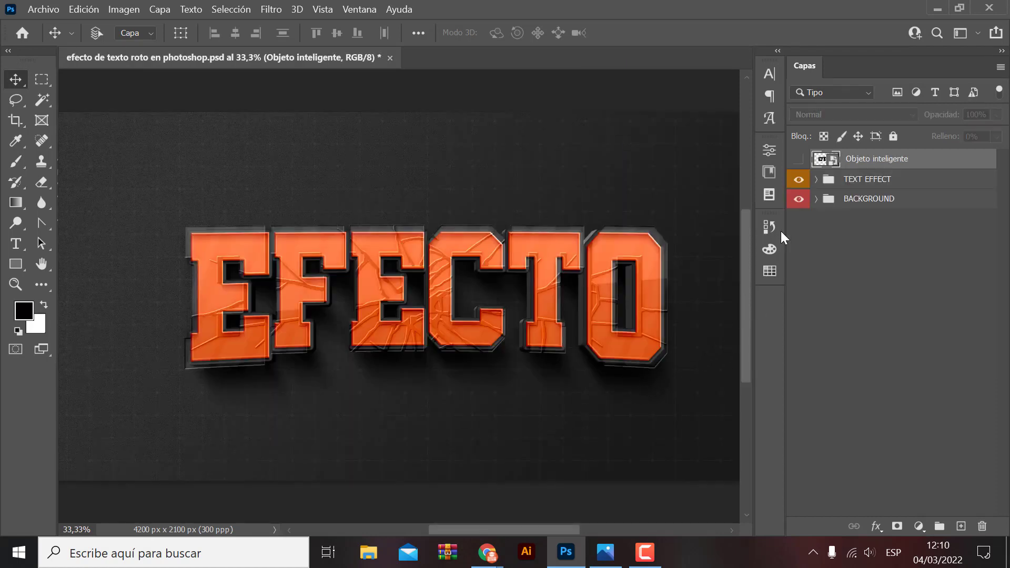
pyautogui.doubleClick(821, 160)
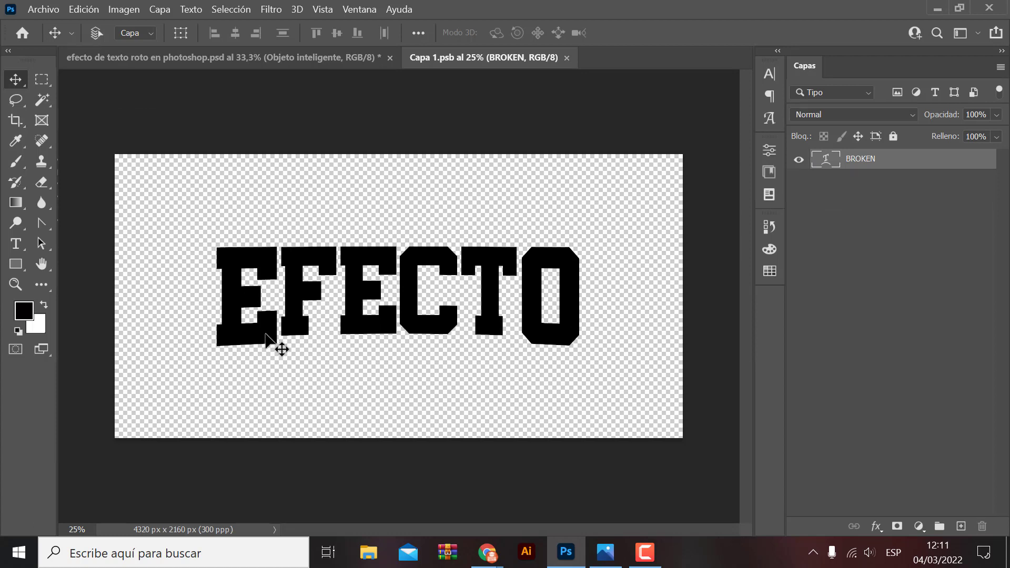
# Replace EFECTO with NUEVO in the smart object's BROKEN text layer.
pyautogui.press('t')
pyautogui.click(268, 326)
pyautogui.moveTo(268, 326); pyautogui.dragTo(198, 323)
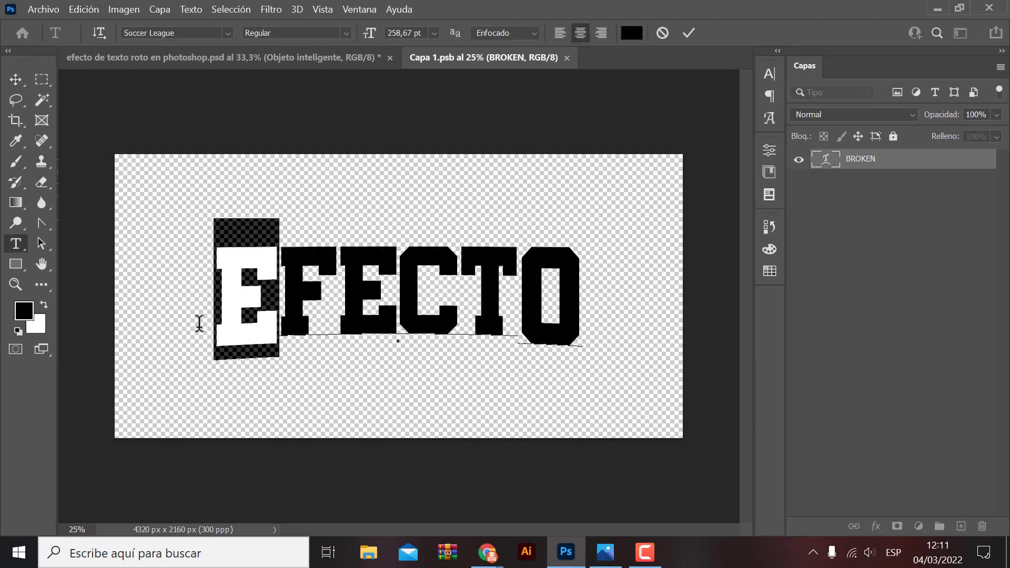
pyautogui.write('N')
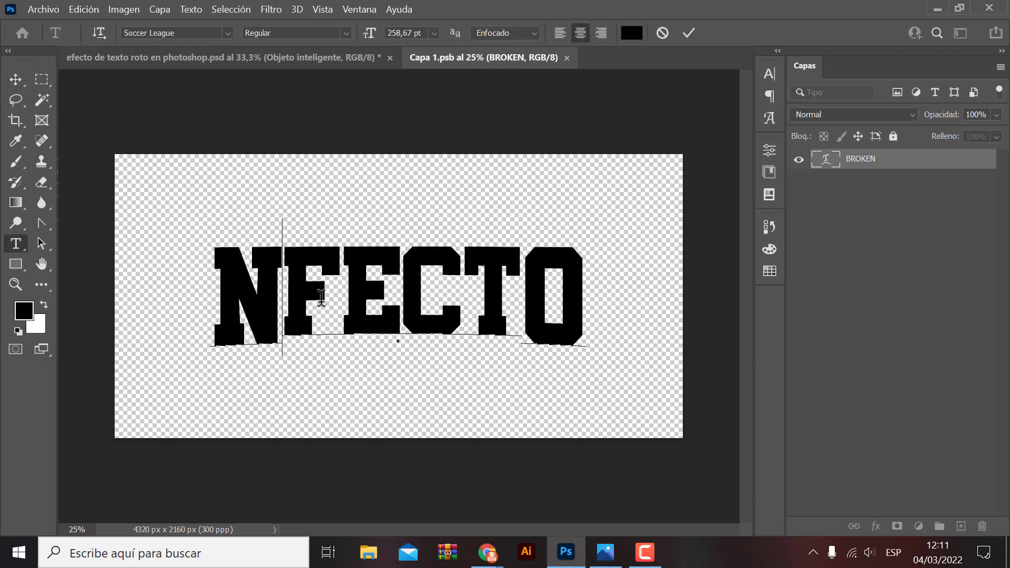
pyautogui.click(314, 290)
pyautogui.moveTo(294, 290); pyautogui.dragTo(511, 284)
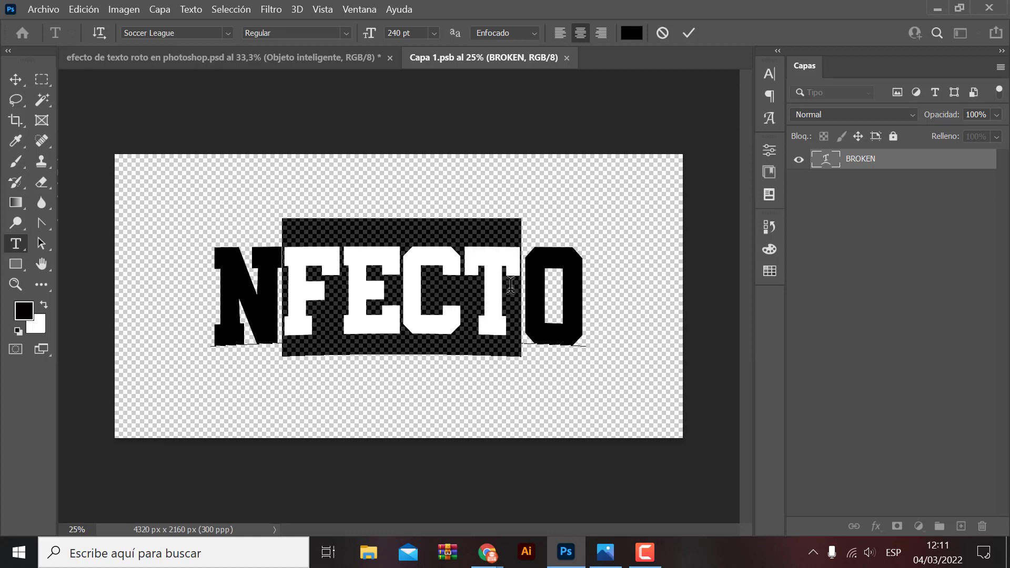
pyautogui.write('UEV')
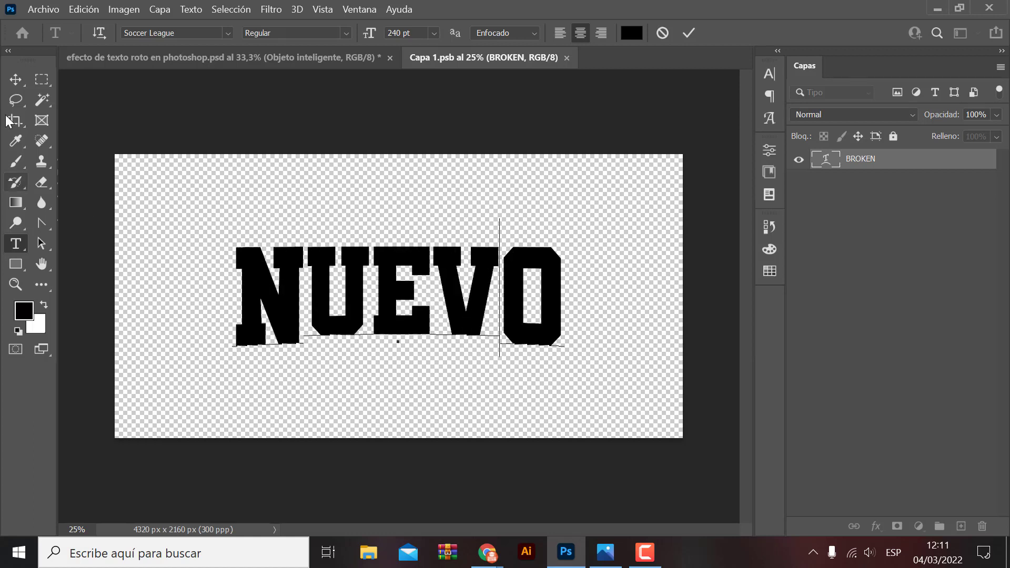
pyautogui.click(15, 79)
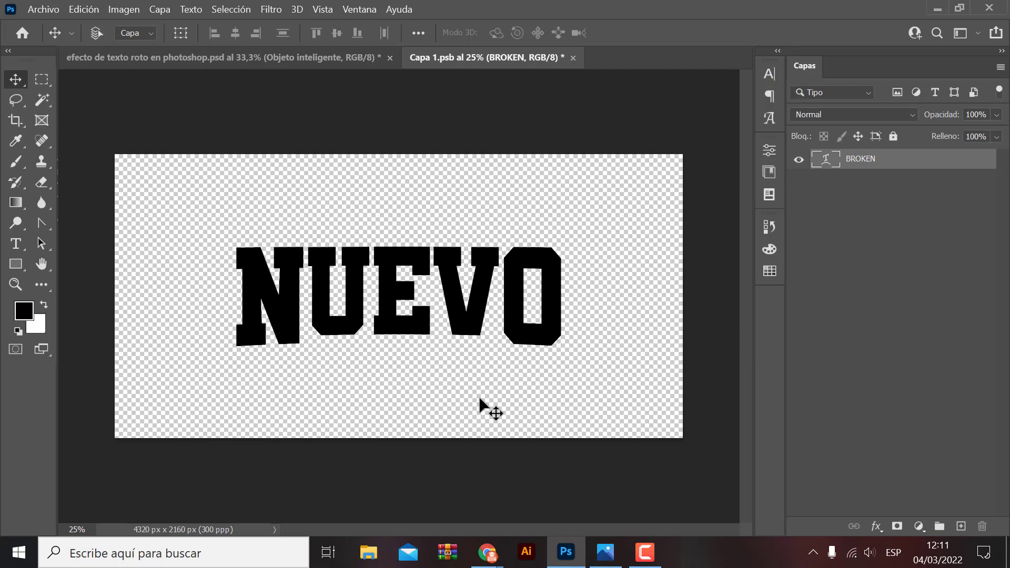
# Save the Capa 1.psb smart object and check the main artwork now reads NUEVO.
pyautogui.click(225, 53)
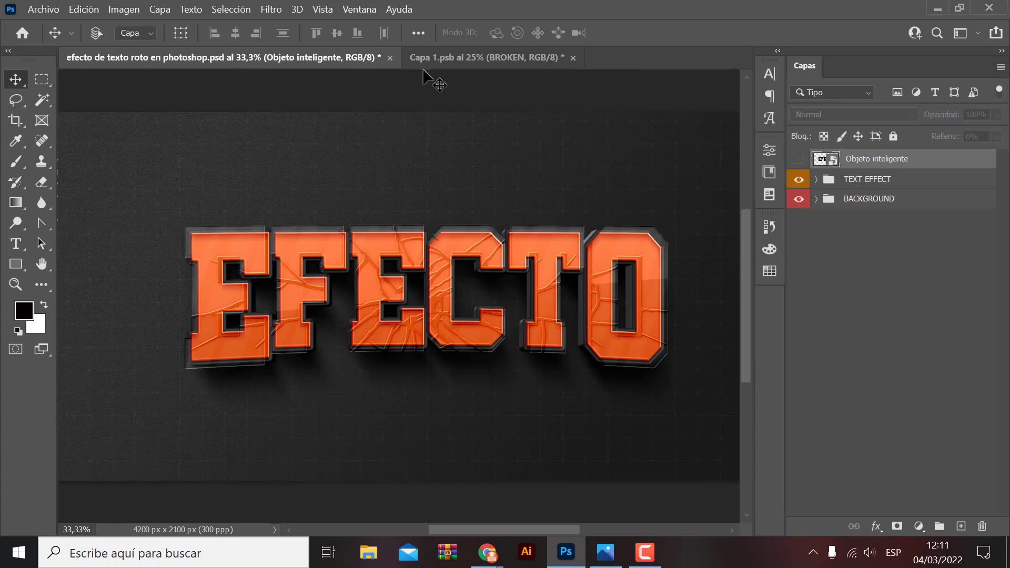
pyautogui.click(441, 58)
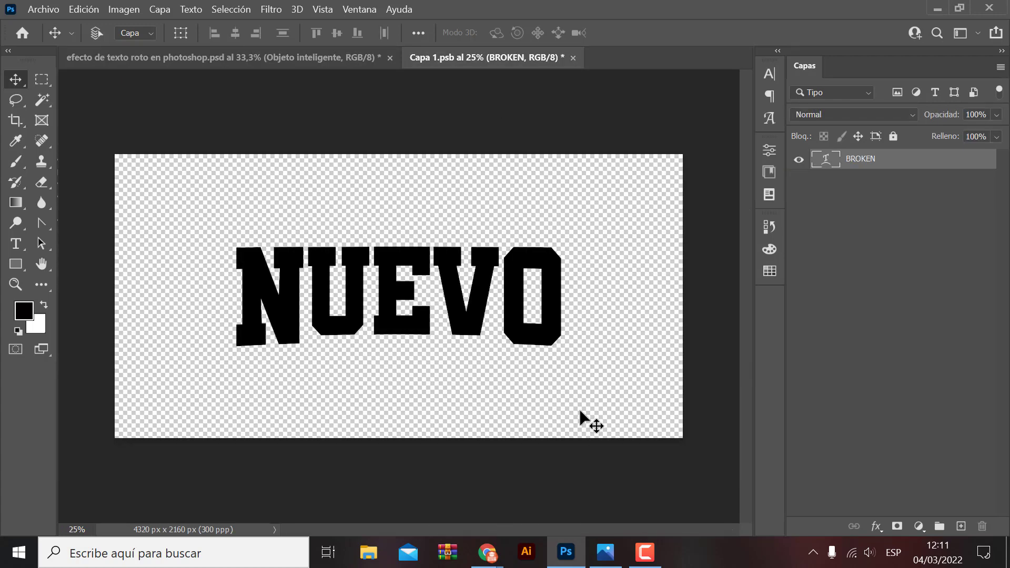
pyautogui.hotkey('ctrl', 's')
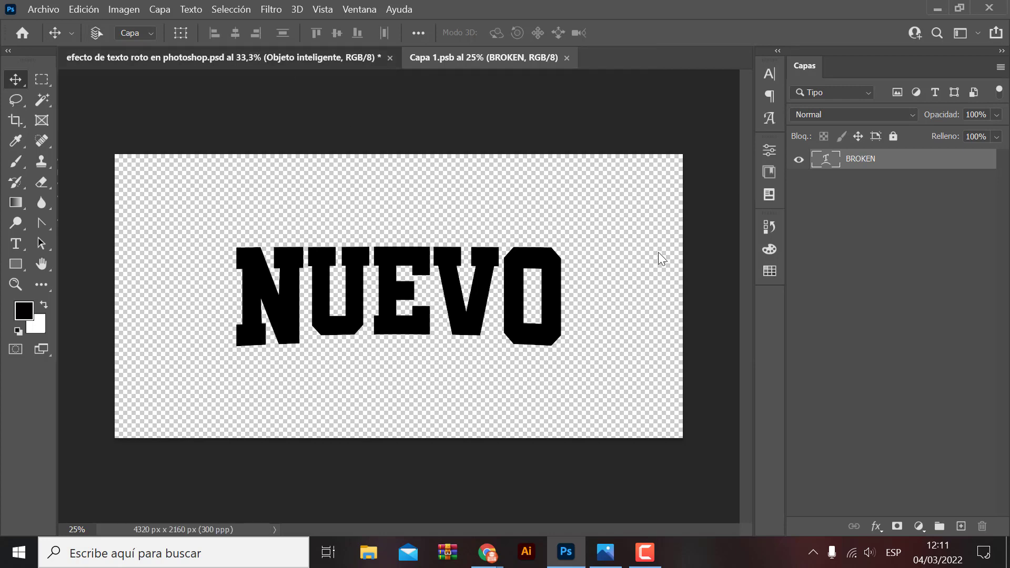
pyautogui.hotkey('ctrl', 'Tab')
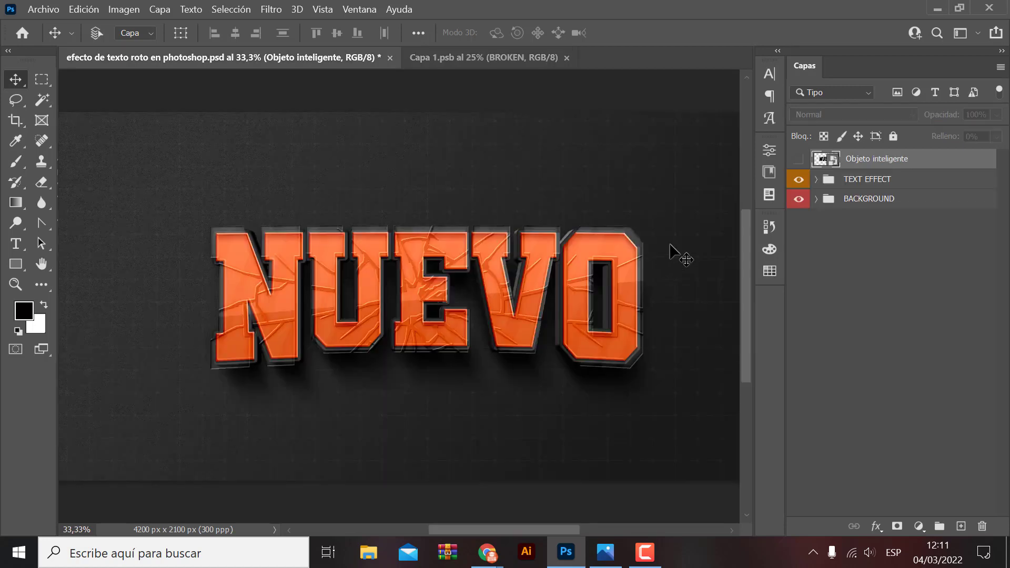
pyautogui.hotkey('ctrl', '-')
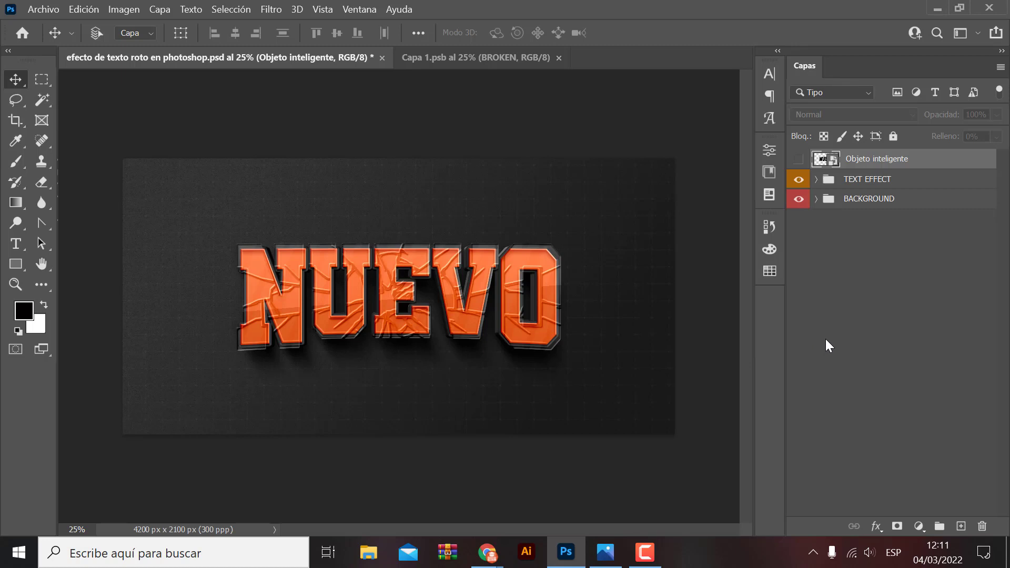
pyautogui.hotkey('ctrl', '+')
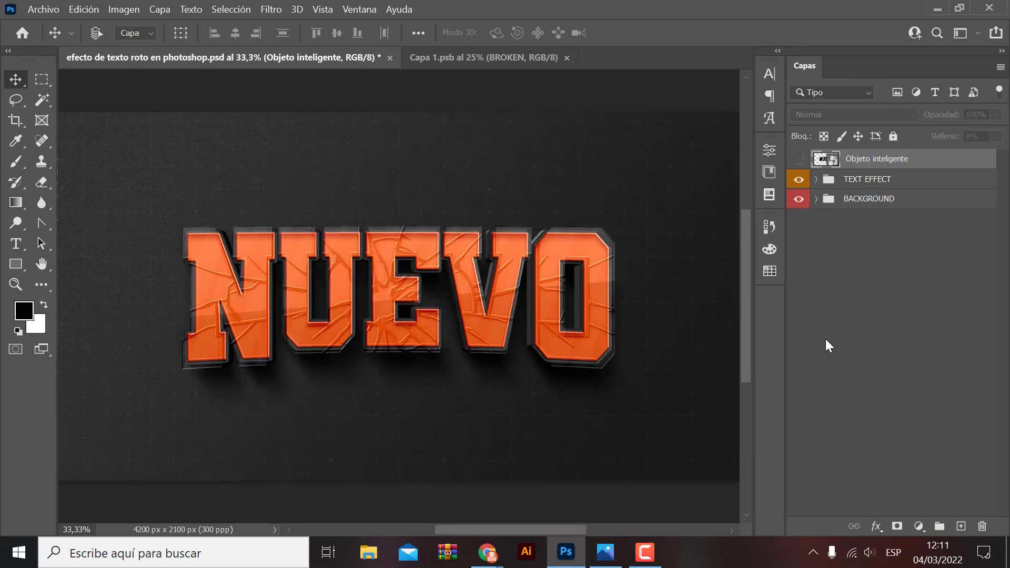
pyautogui.click(465, 59)
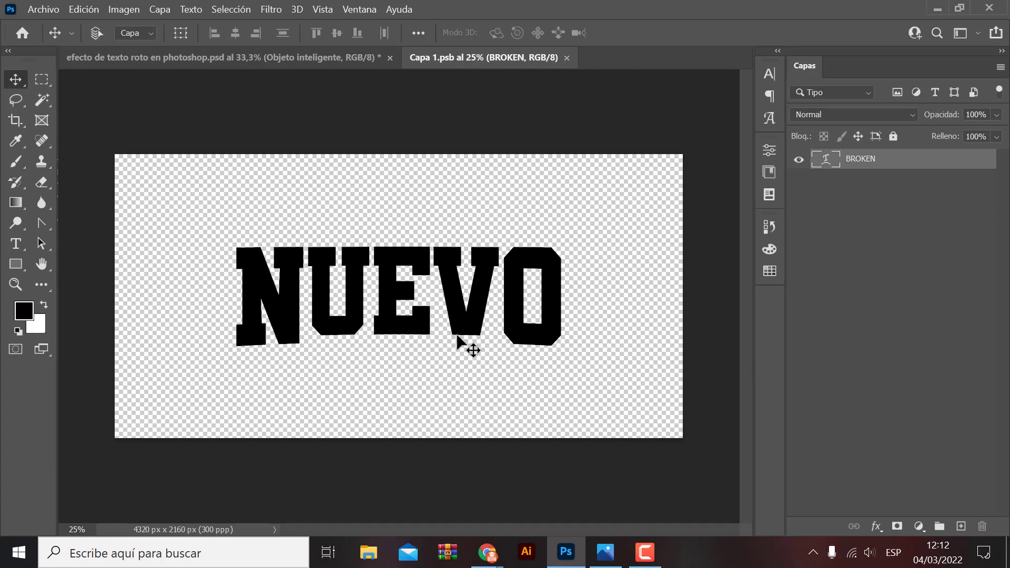
# Change the NUEVO lettering's font to 19th Century Renegade.
pyautogui.doubleClick(470, 330)
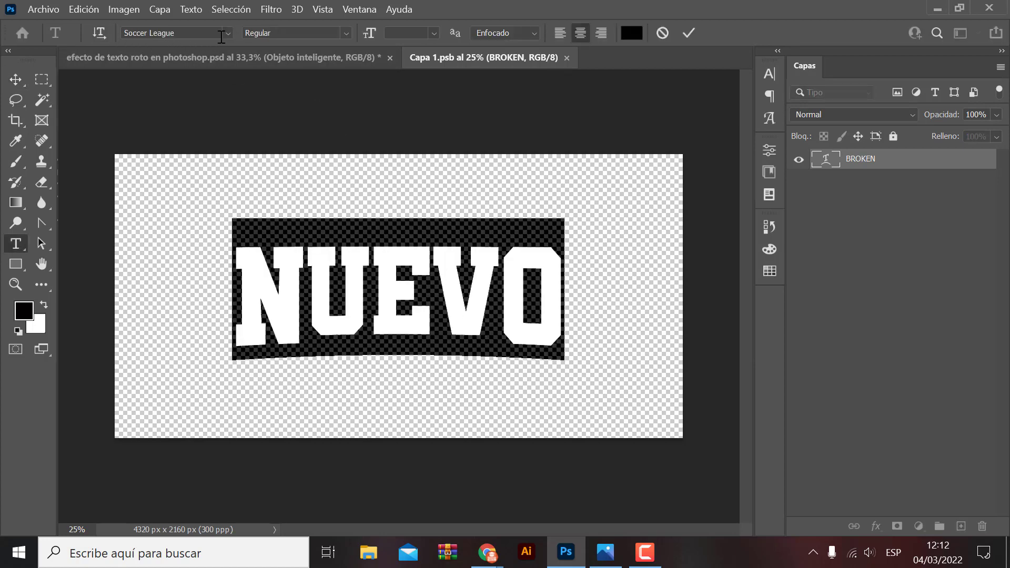
pyautogui.click(227, 33)
pyautogui.scroll(-1, 316, 158)
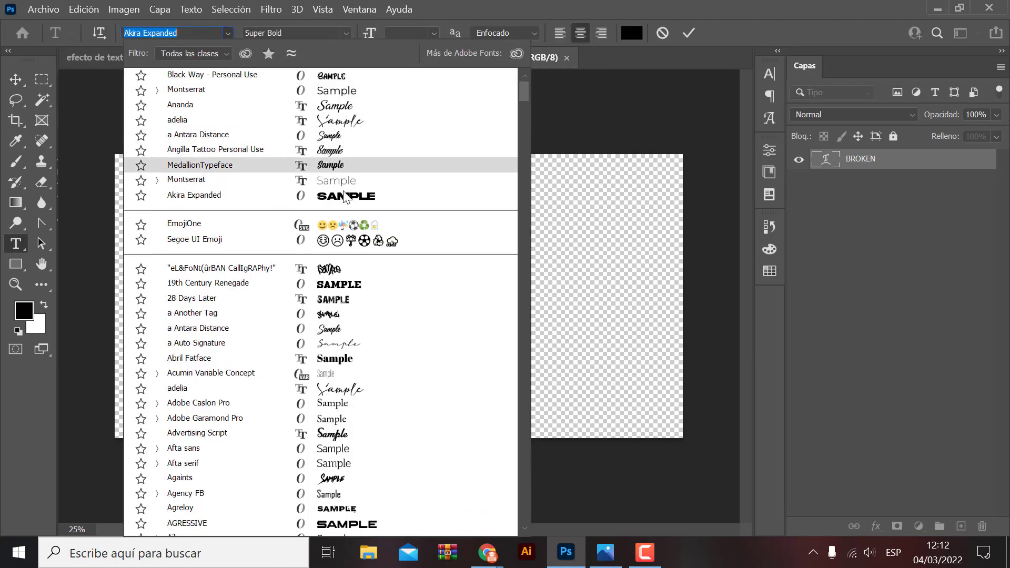
pyautogui.scroll(-1, 344, 198)
pyautogui.click(326, 262)
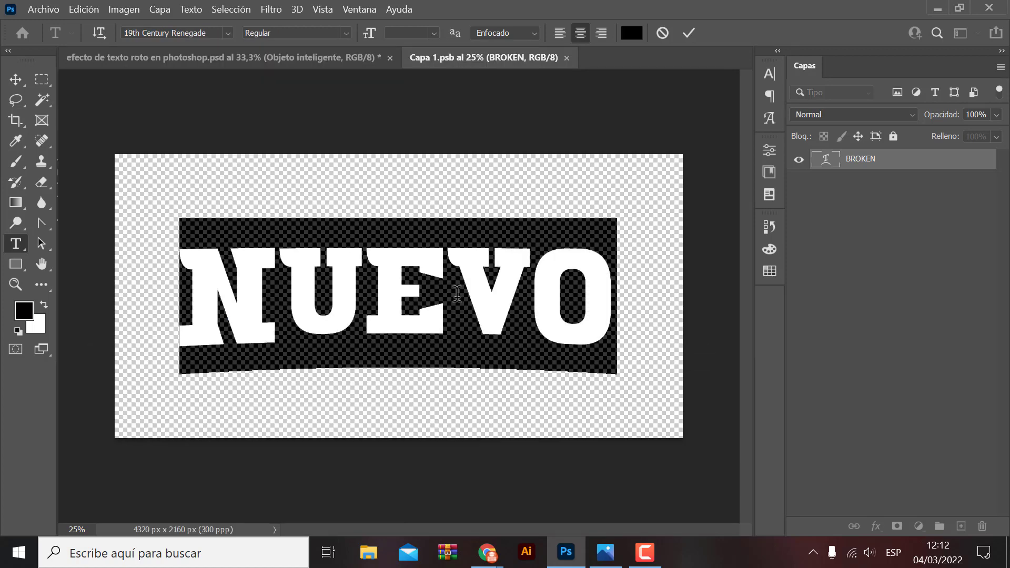
pyautogui.click(14, 80)
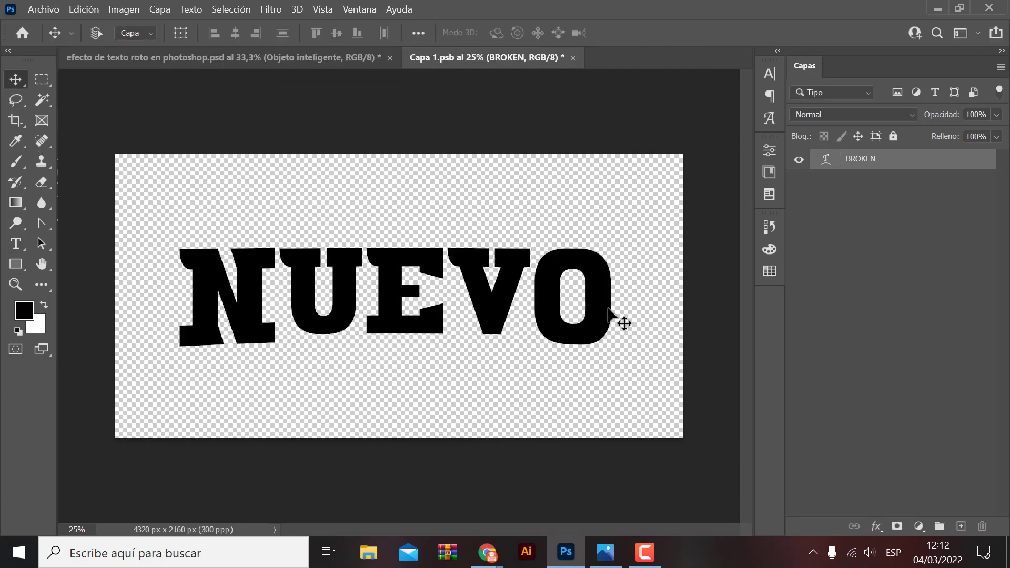
# Save the smart object with the new font and return to the main PSD.
pyautogui.doubleClick(389, 290)
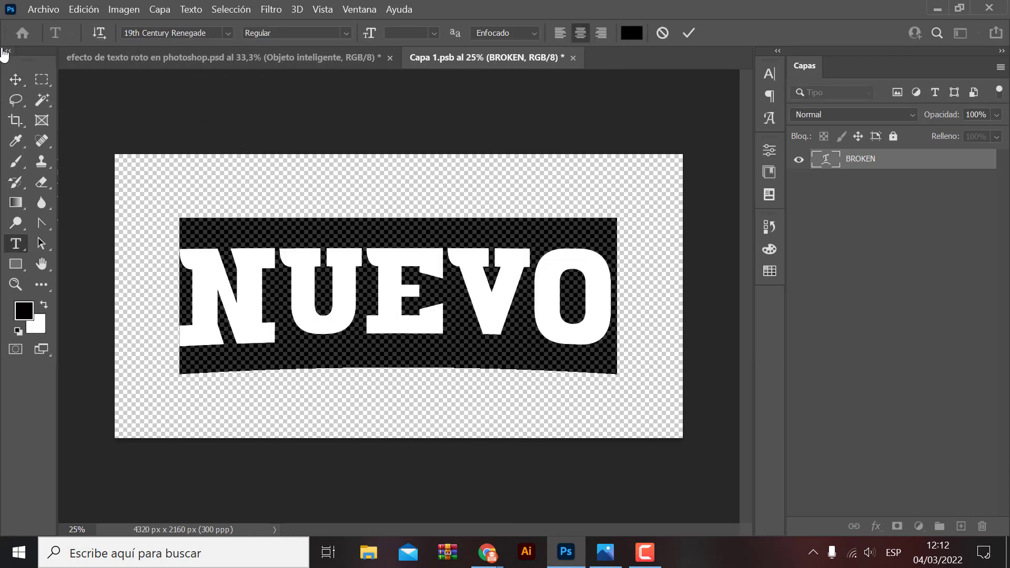
pyautogui.click(15, 79)
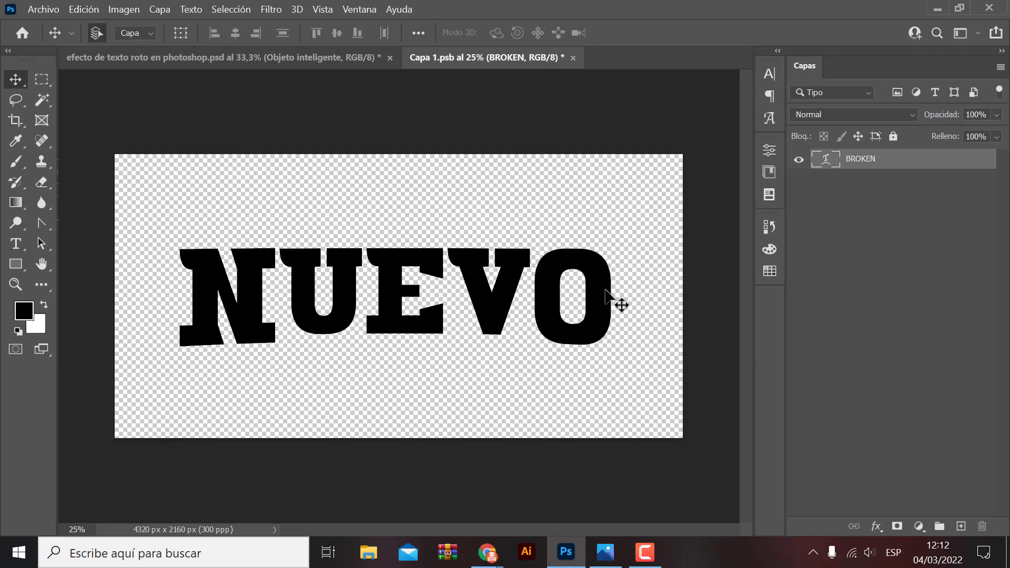
pyautogui.hotkey('ctrl', 's')
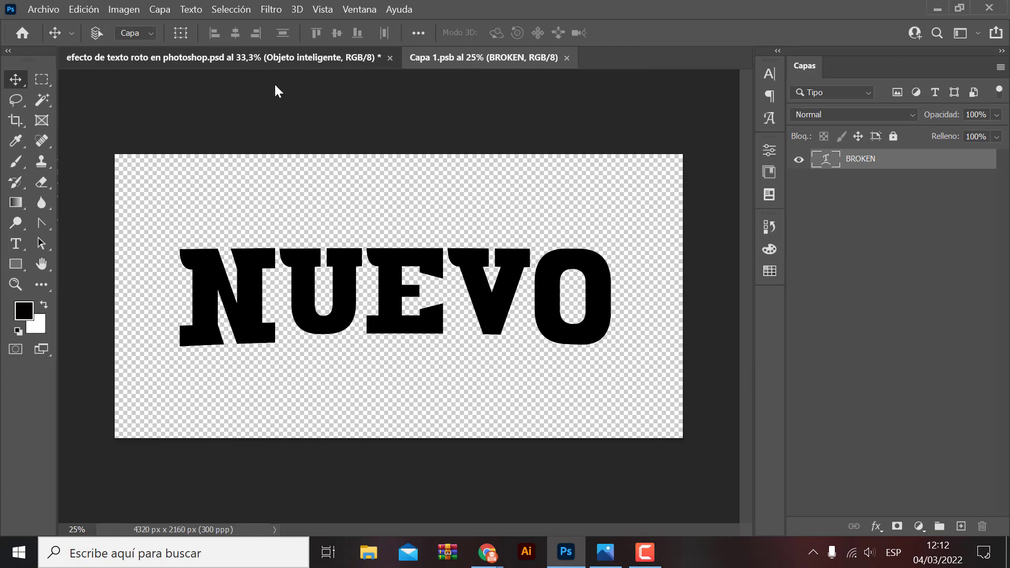
pyautogui.hotkey('ctrl', 'Tab')
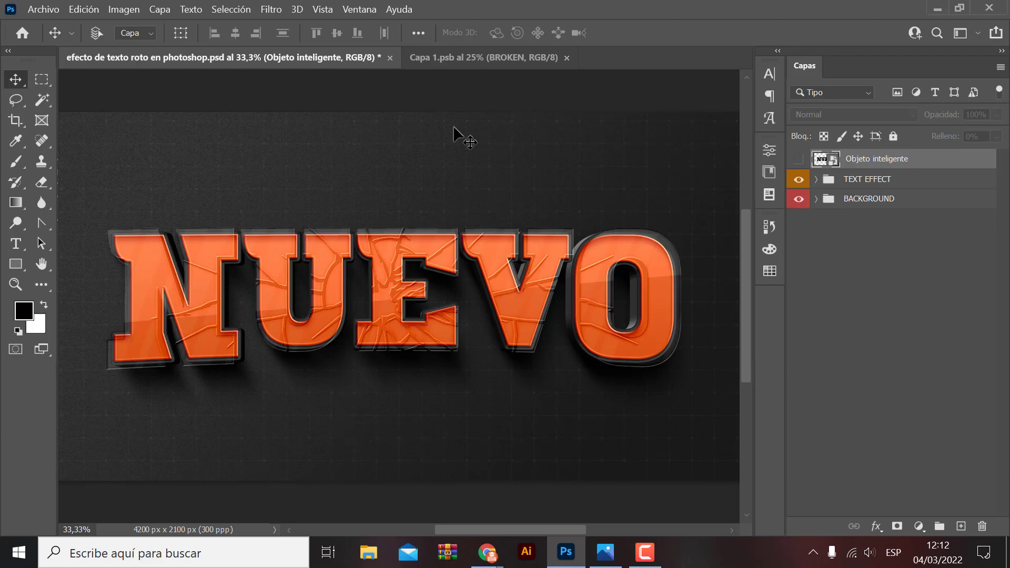
pyautogui.moveTo(487, 553)
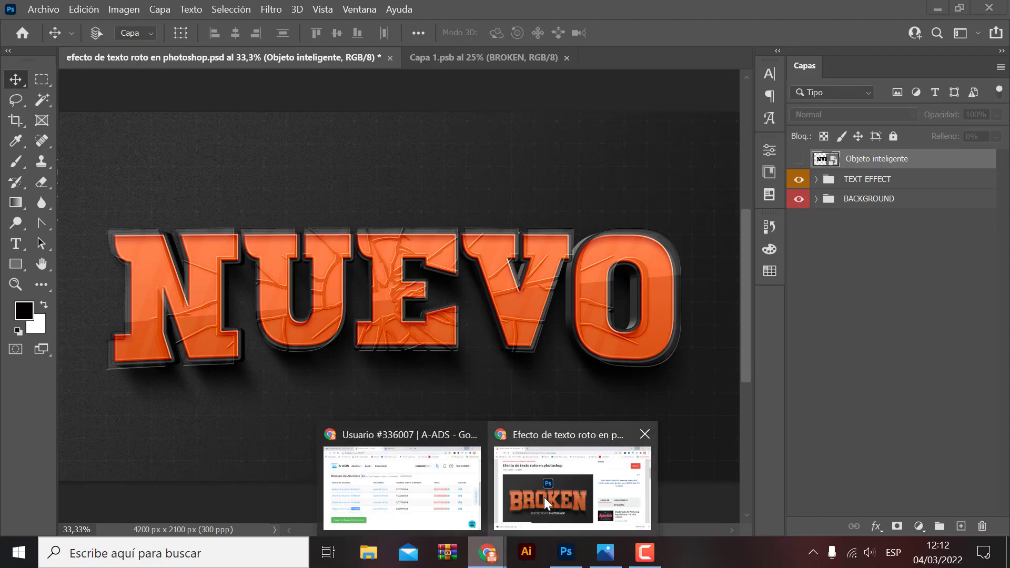
pyautogui.click(571, 479)
# Open the DaFont website in a new Chrome tab.
pyautogui.click(213, 13)
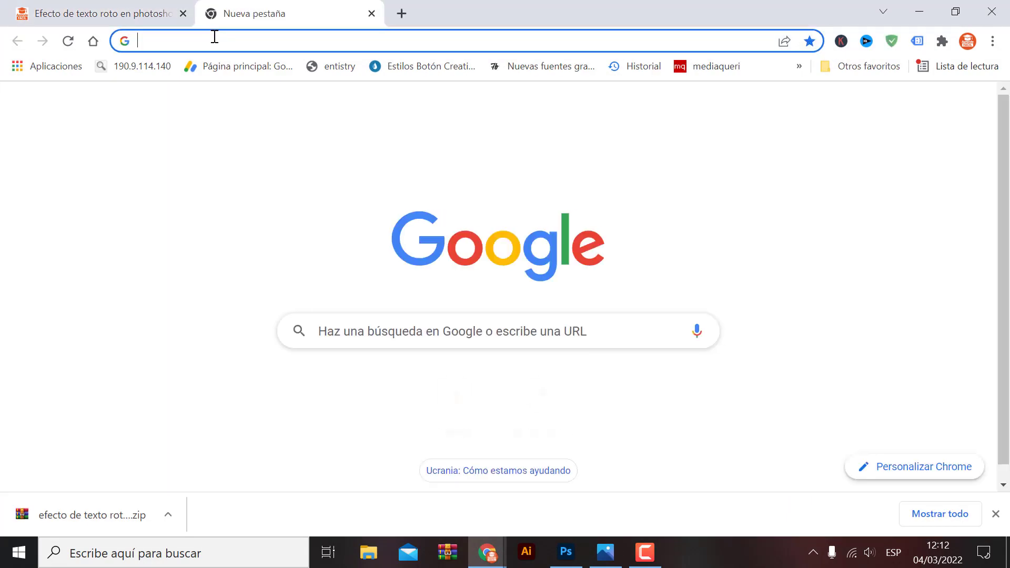
pyautogui.click(215, 38)
pyautogui.write('dafont')
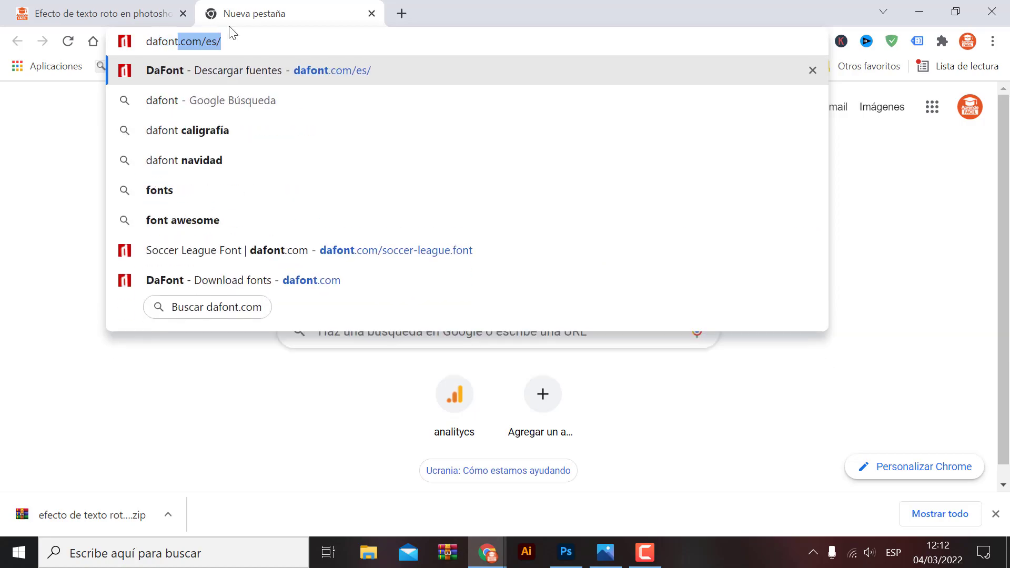
pyautogui.click(277, 70)
pyautogui.scroll(-7, 542, 310)
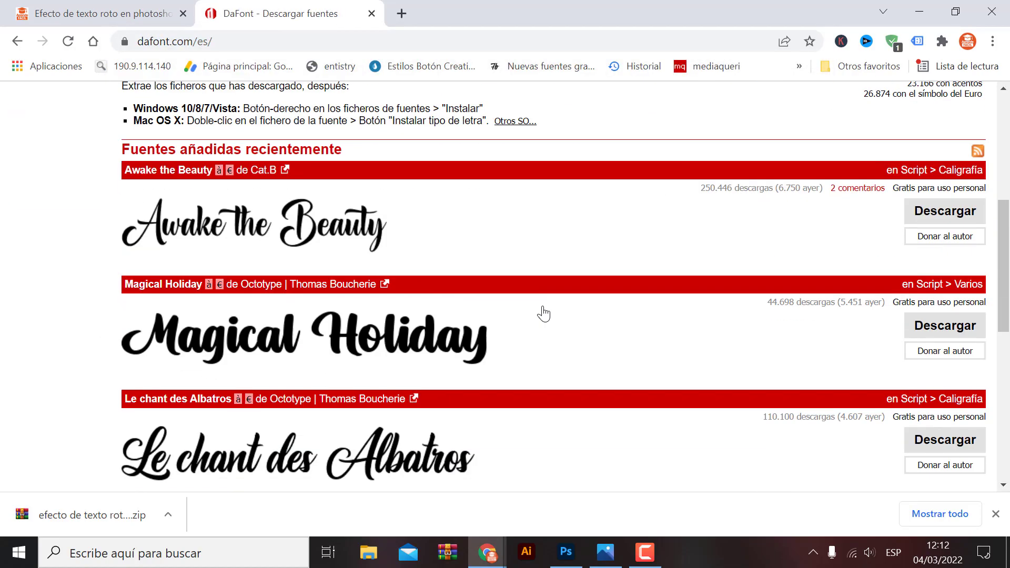
pyautogui.scroll(-1, 562, 309)
pyautogui.scroll(-5, 562, 310)
pyautogui.scroll(7, 563, 308)
pyautogui.scroll(6, 523, 338)
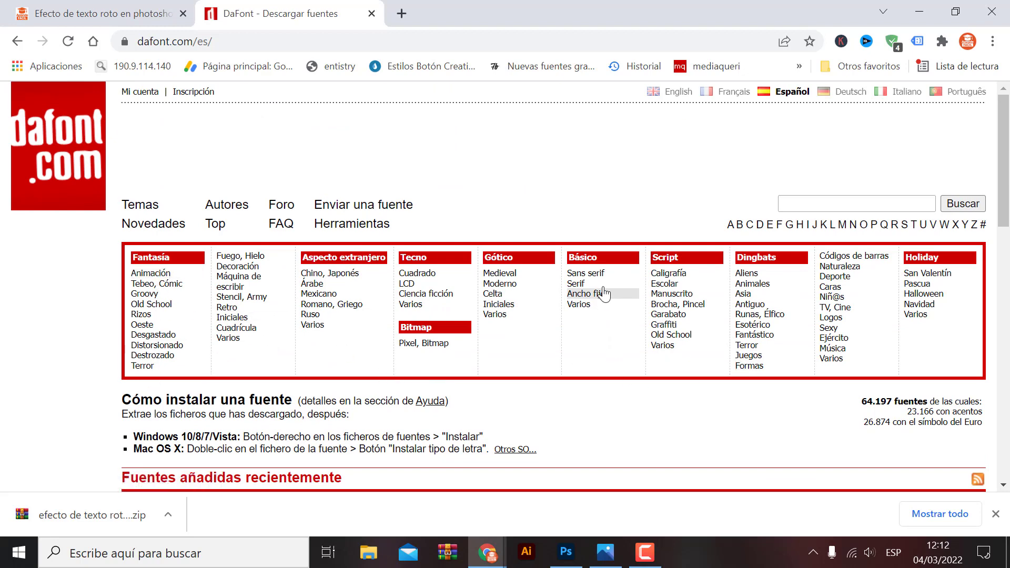
pyautogui.scroll(-3, 584, 342)
pyautogui.scroll(1, 588, 346)
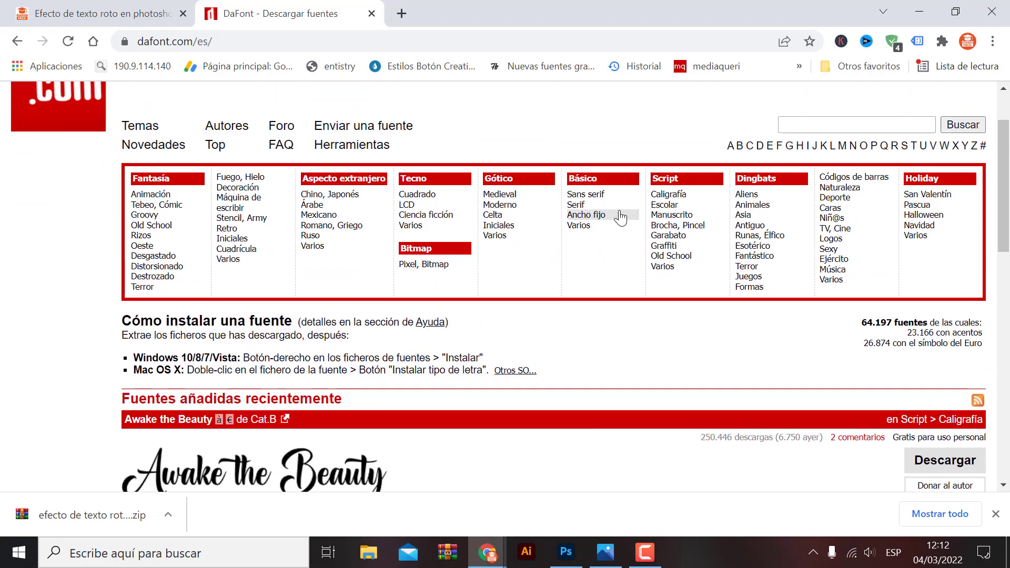
# Browse DaFont's Básico font category.
pyautogui.click(584, 180)
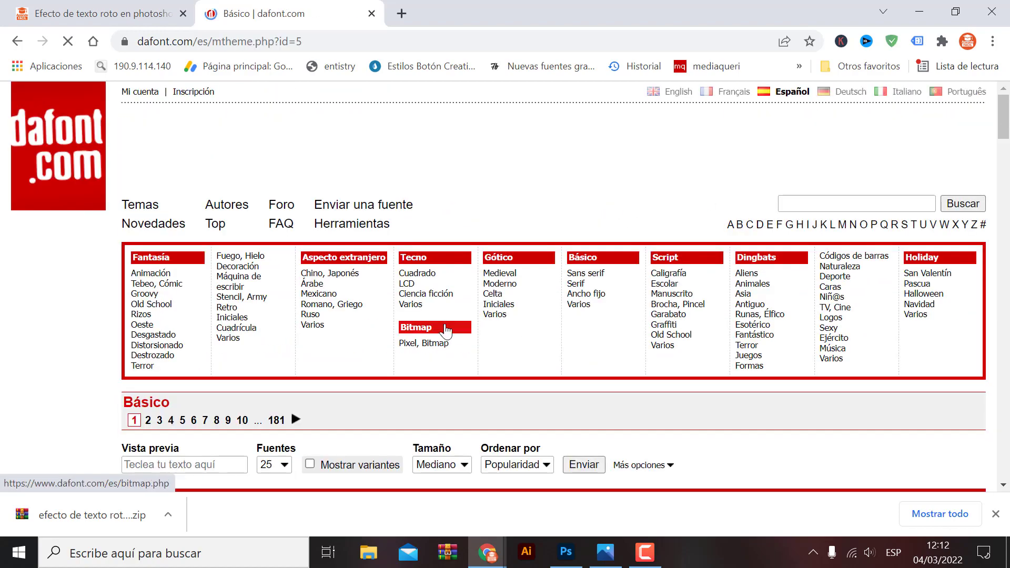
pyautogui.scroll(-5, 442, 331)
pyautogui.scroll(-6, 400, 326)
pyautogui.scroll(-5, 370, 326)
pyautogui.scroll(-2, 469, 318)
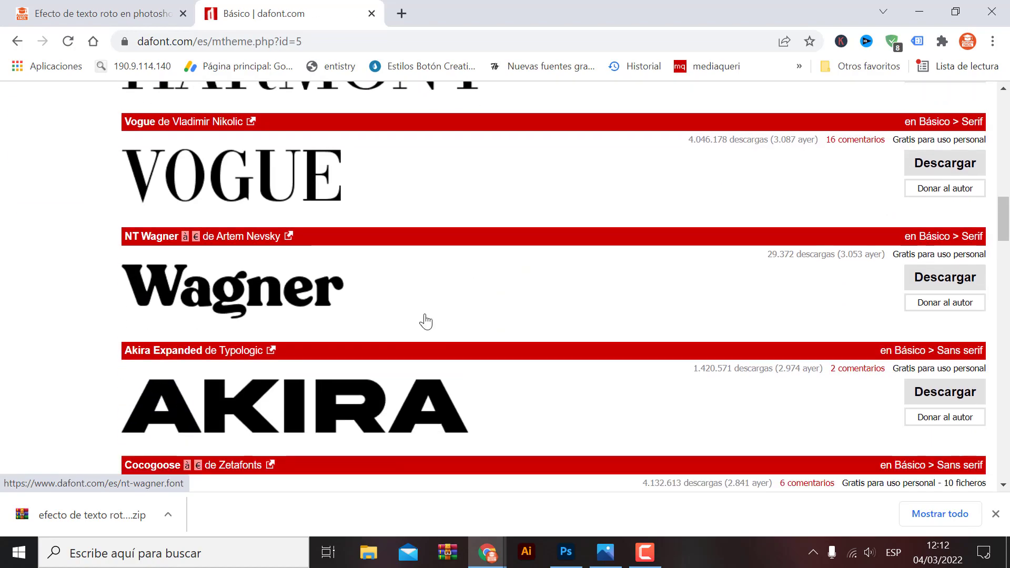
pyautogui.scroll(-4, 424, 320)
pyautogui.scroll(-3, 426, 323)
pyautogui.scroll(-3, 432, 321)
pyautogui.scroll(-2, 374, 350)
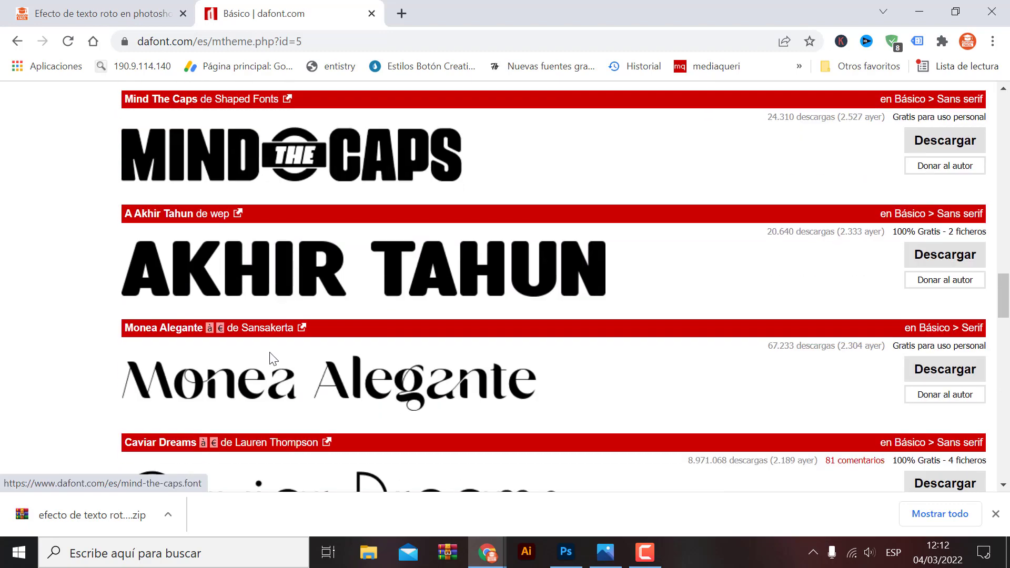
pyautogui.scroll(-2, 270, 356)
pyautogui.scroll(-3, 467, 327)
pyautogui.scroll(-4, 413, 329)
pyautogui.scroll(-3, 395, 330)
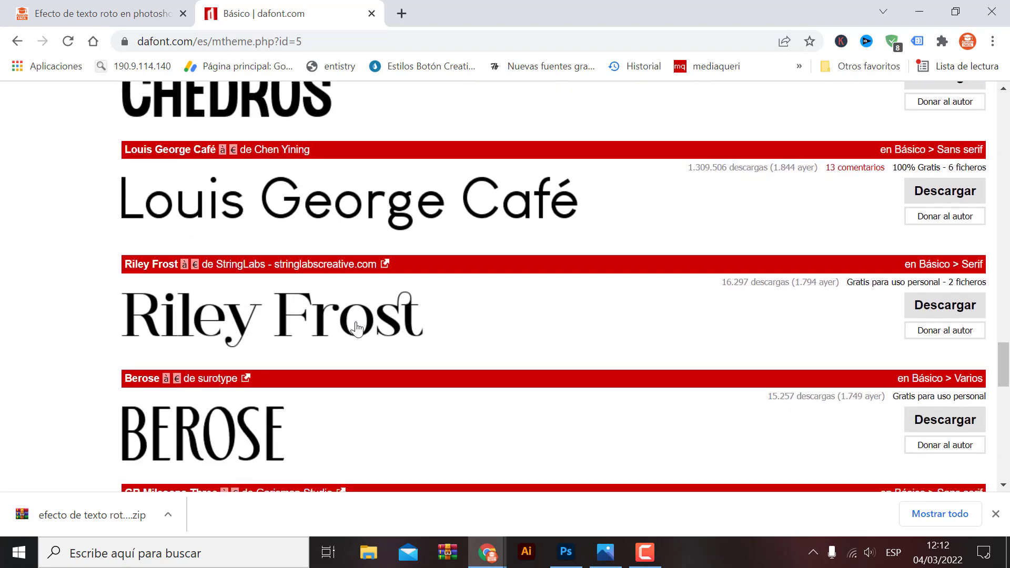
pyautogui.scroll(-3, 374, 331)
pyautogui.scroll(-5, 353, 331)
pyautogui.scroll(-3, 354, 332)
pyautogui.scroll(-3, 354, 332)
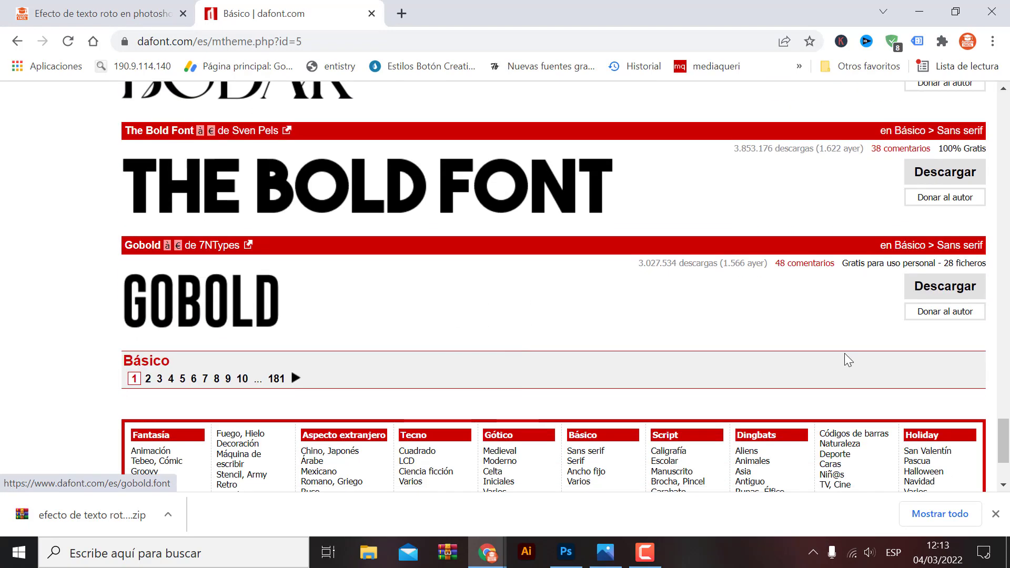
pyautogui.click(1006, 188)
pyautogui.scroll(15, 1006, 188)
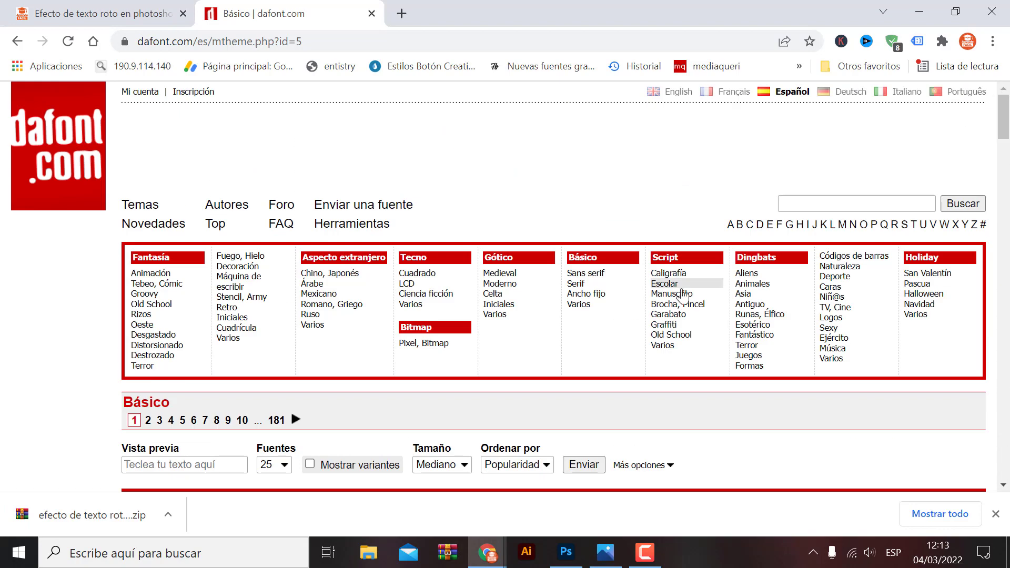
# Show the Básico Serif fonts and move to page 2 of the listing.
pyautogui.click(578, 284)
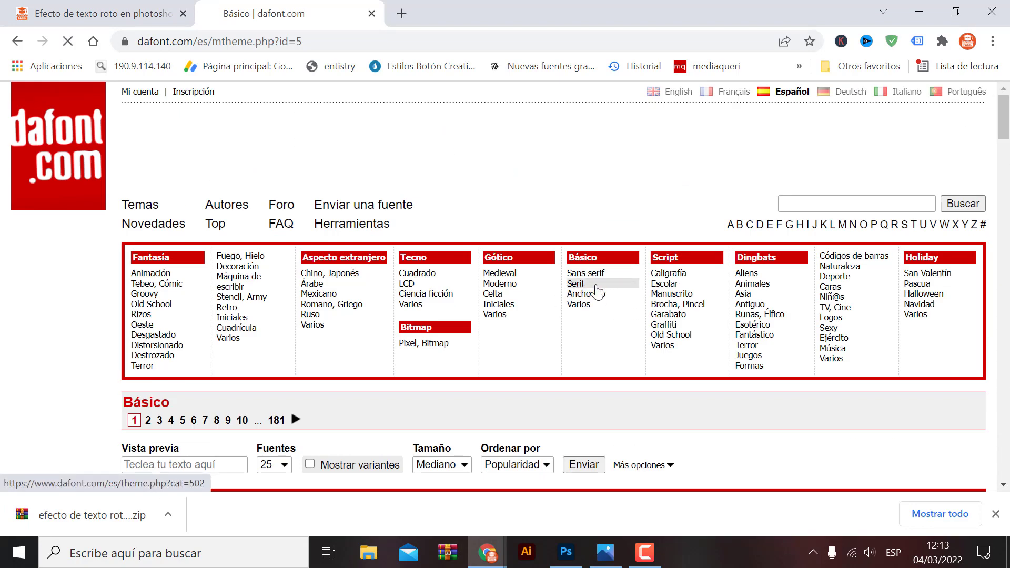
pyautogui.scroll(-4, 389, 287)
pyautogui.scroll(-4, 389, 279)
pyautogui.scroll(-4, 390, 259)
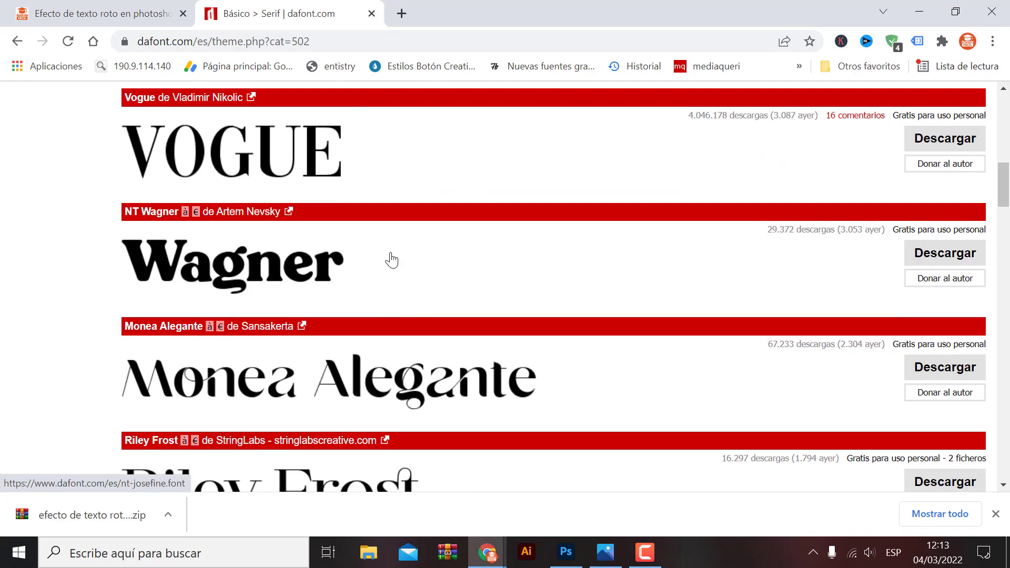
pyautogui.scroll(-4, 389, 259)
pyautogui.scroll(-4, 395, 259)
pyautogui.scroll(-6, 394, 258)
pyautogui.scroll(-5, 379, 256)
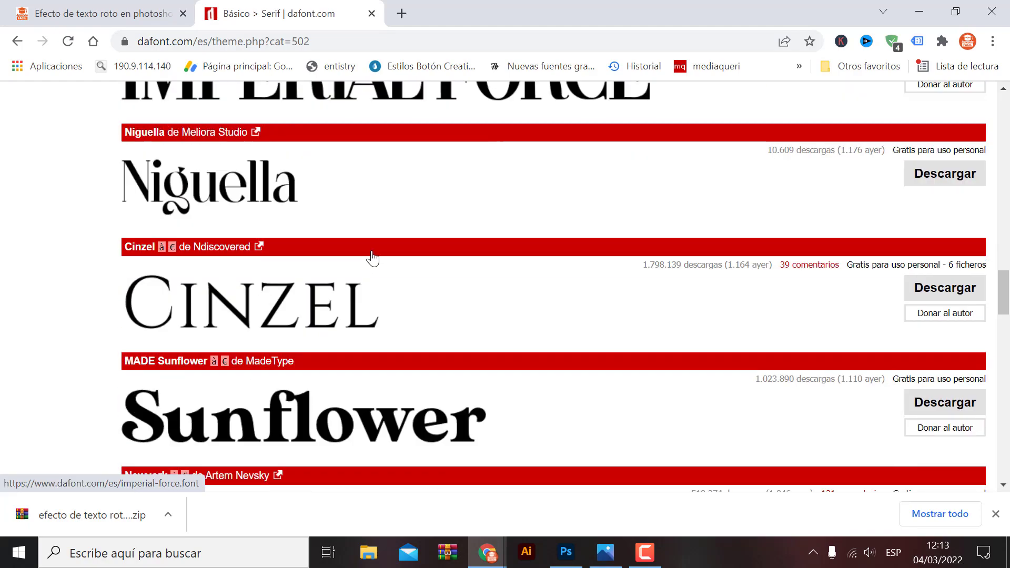
pyautogui.scroll(-4, 316, 258)
pyautogui.scroll(-4, 326, 261)
pyautogui.scroll(-4, 326, 261)
pyautogui.scroll(-6, 333, 277)
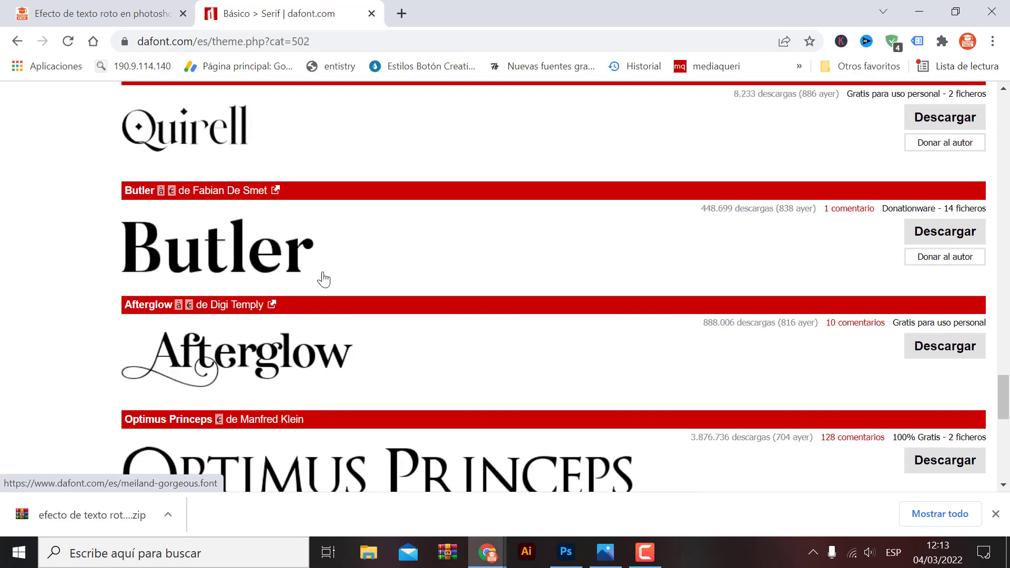
pyautogui.scroll(-5, 322, 279)
pyautogui.scroll(-4, 320, 277)
pyautogui.scroll(-2, 321, 280)
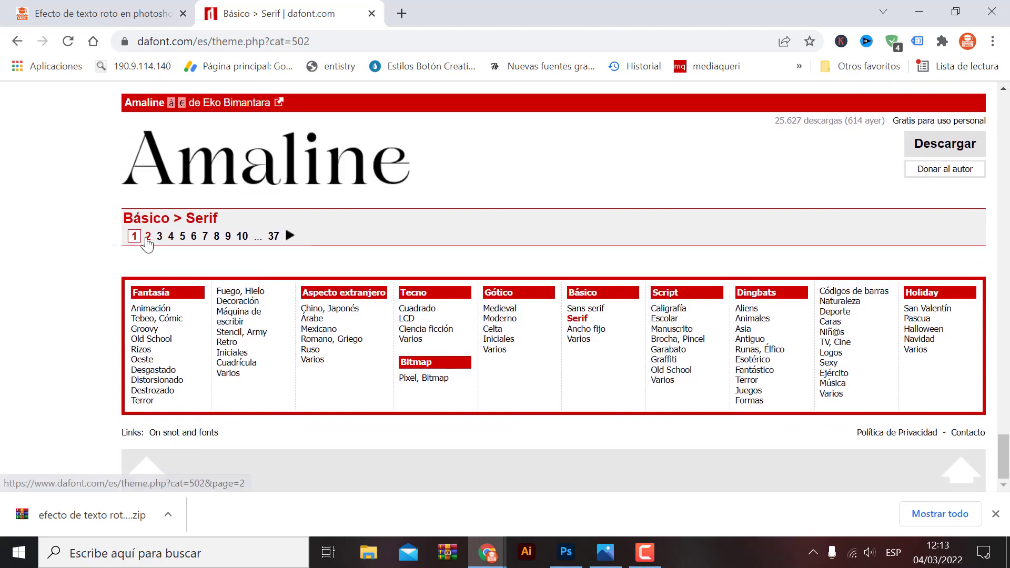
pyautogui.click(149, 235)
pyautogui.scroll(-1, 517, 256)
pyautogui.scroll(-5, 377, 294)
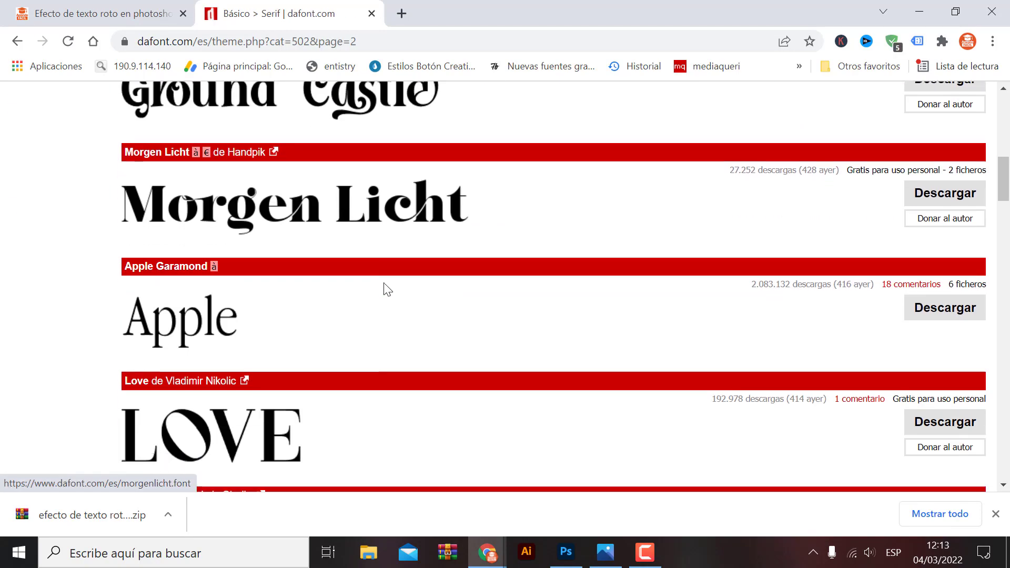
pyautogui.scroll(-6, 384, 289)
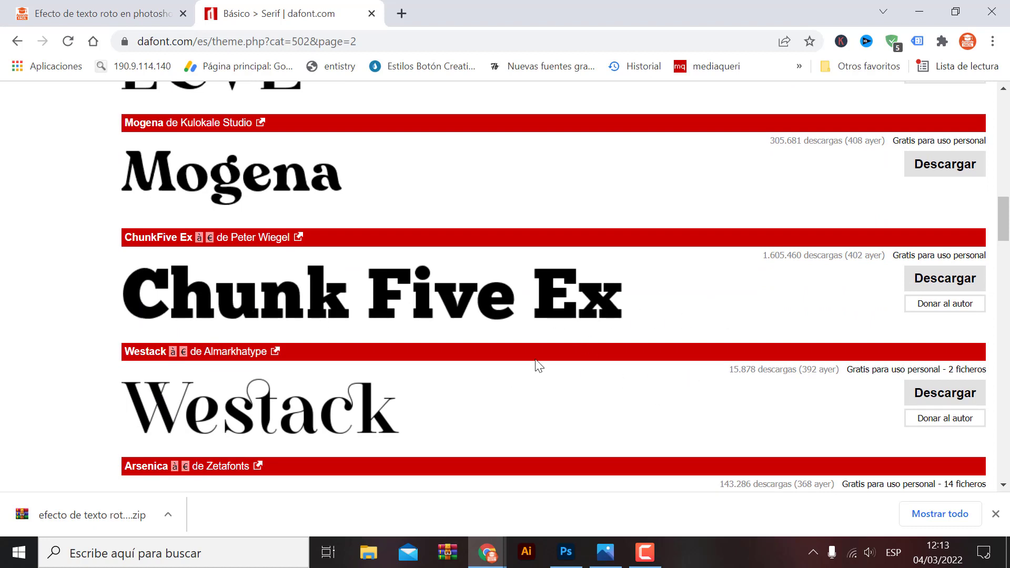
# Download the ChunkFive Ex font as chunkfive_ex.zip to the Escritorio desktop folder.
pyautogui.click(936, 284)
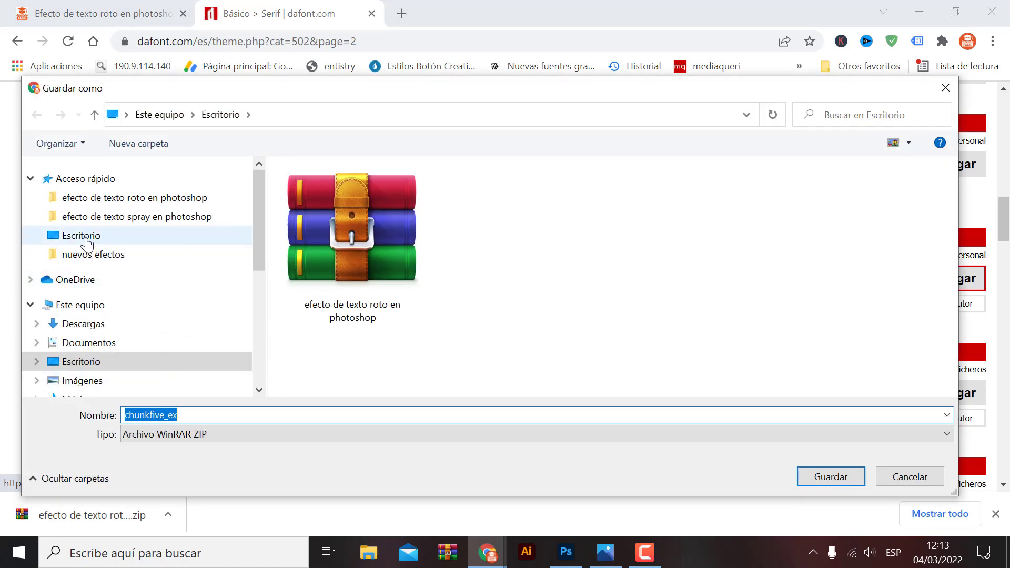
pyautogui.click(85, 238)
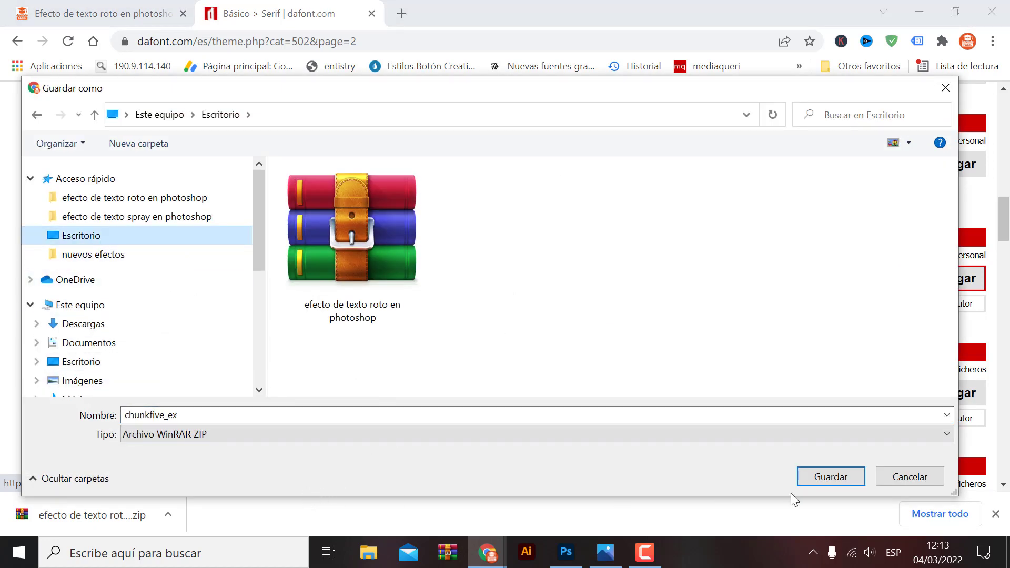
pyautogui.click(816, 486)
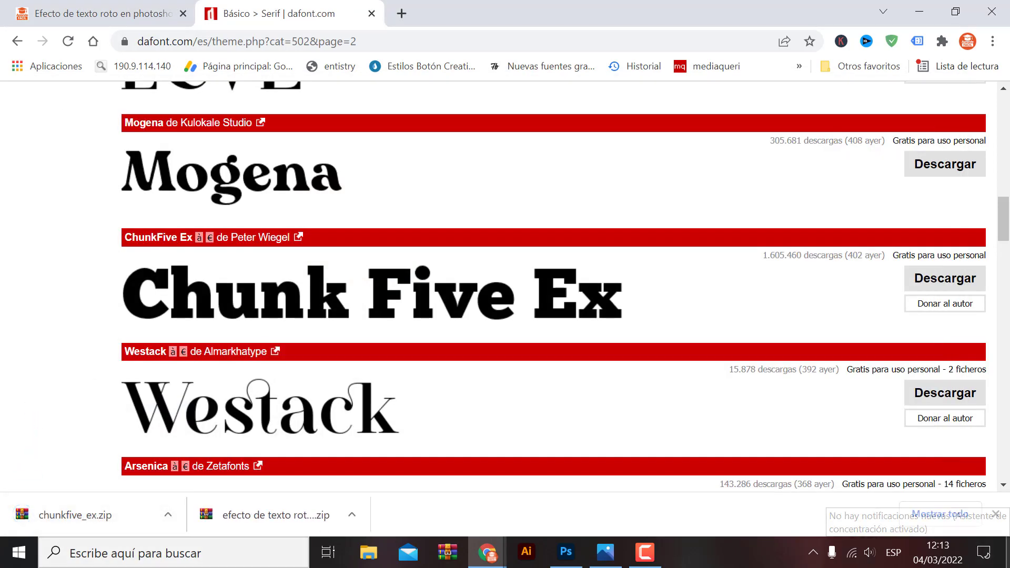
# Extract chunkfive_ex.zip onto the desktop with Extraer aquí.
pyautogui.click(1007, 553)
pyautogui.click(8, 285)
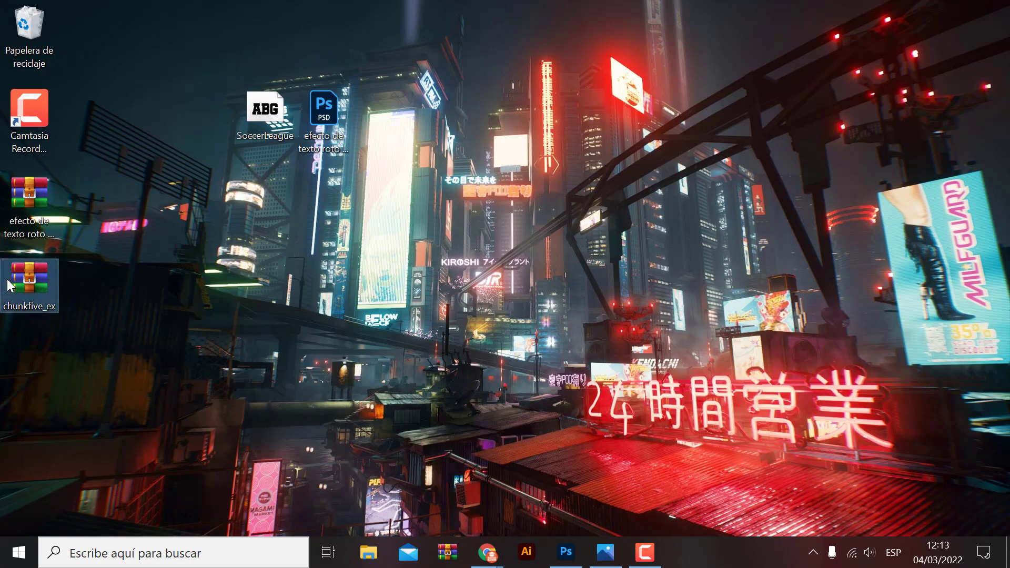
pyautogui.rightClick(35, 293)
pyautogui.click(106, 271)
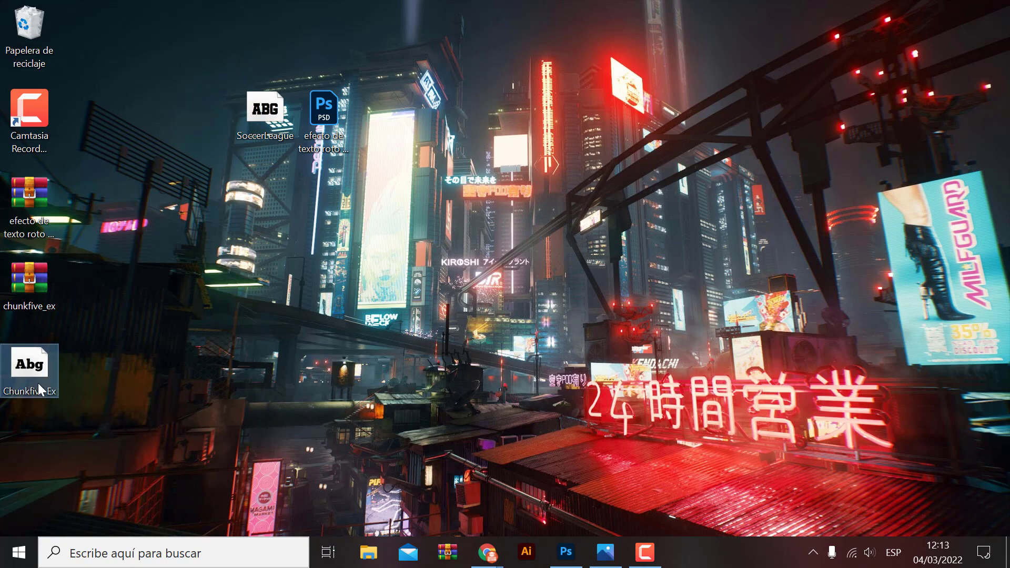
# Install the Chunkfive Ex font file from its preview, then close the viewer.
pyautogui.doubleClick(37, 371)
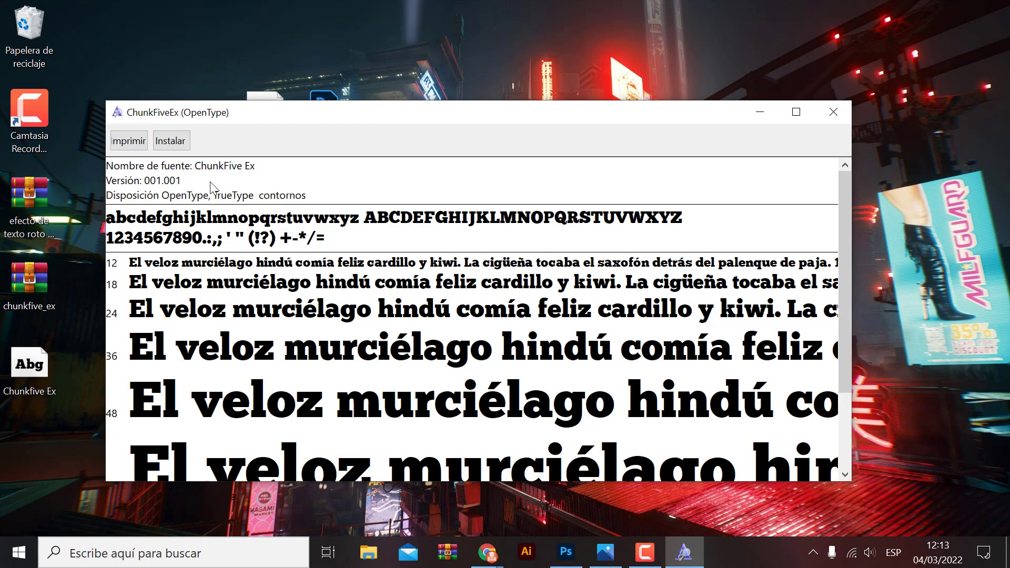
pyautogui.click(176, 145)
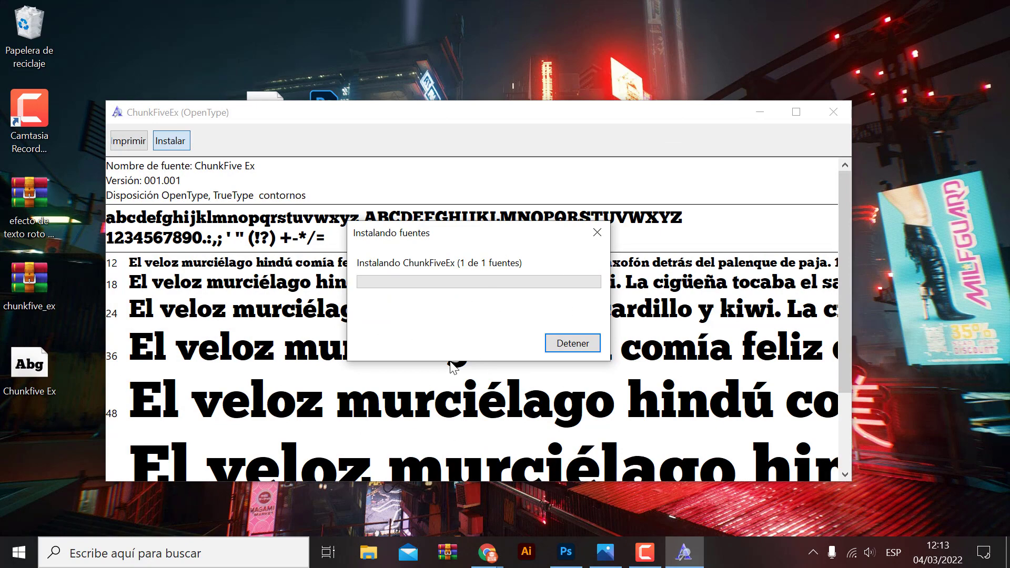
pyautogui.click(833, 112)
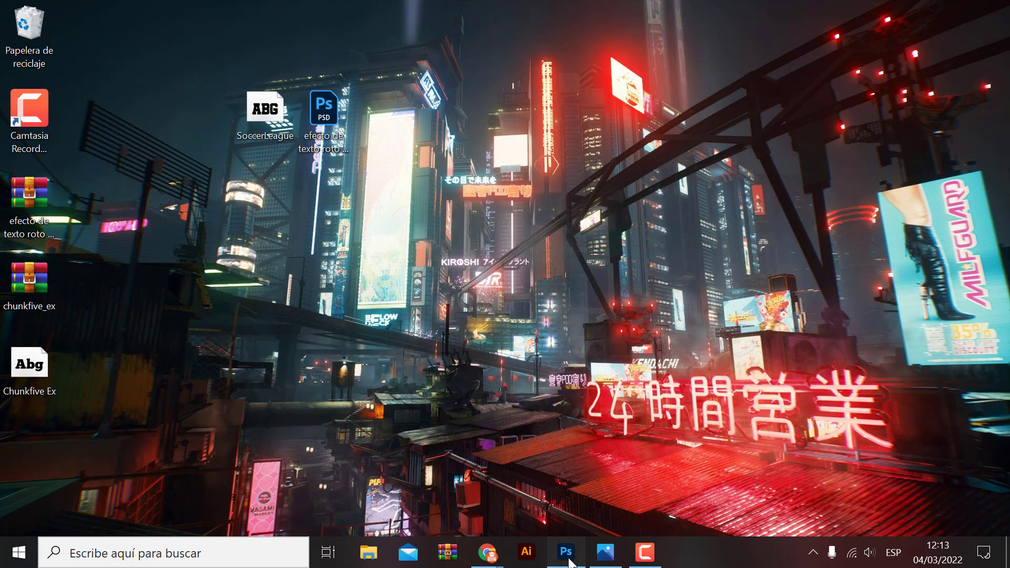
# Set the NUEVO text in Capa 1.psb to the ChunkFive Ex font.
pyautogui.click(566, 553)
pyautogui.click(442, 58)
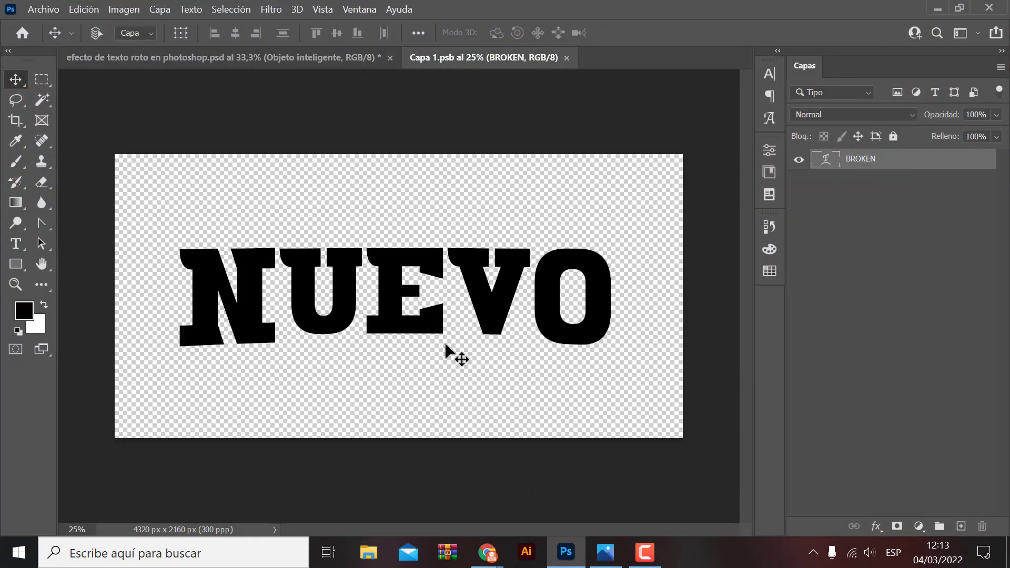
pyautogui.doubleClick(500, 326)
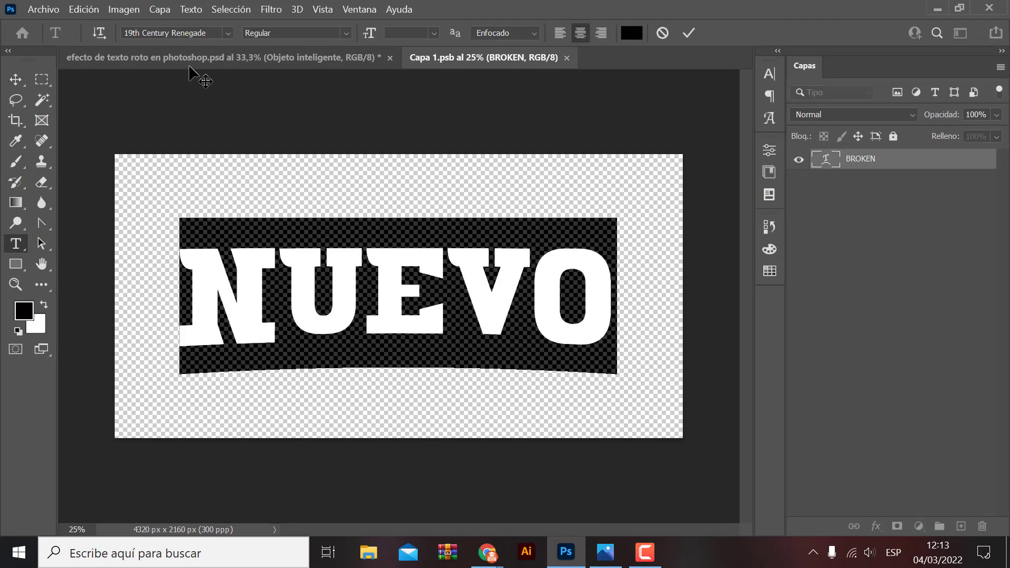
pyautogui.click(228, 33)
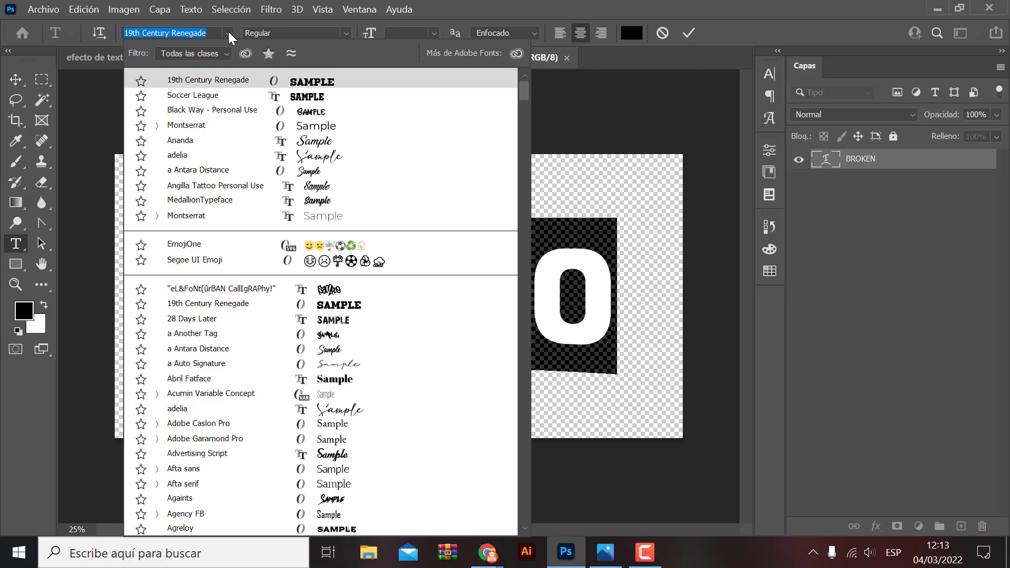
pyautogui.write('chu')
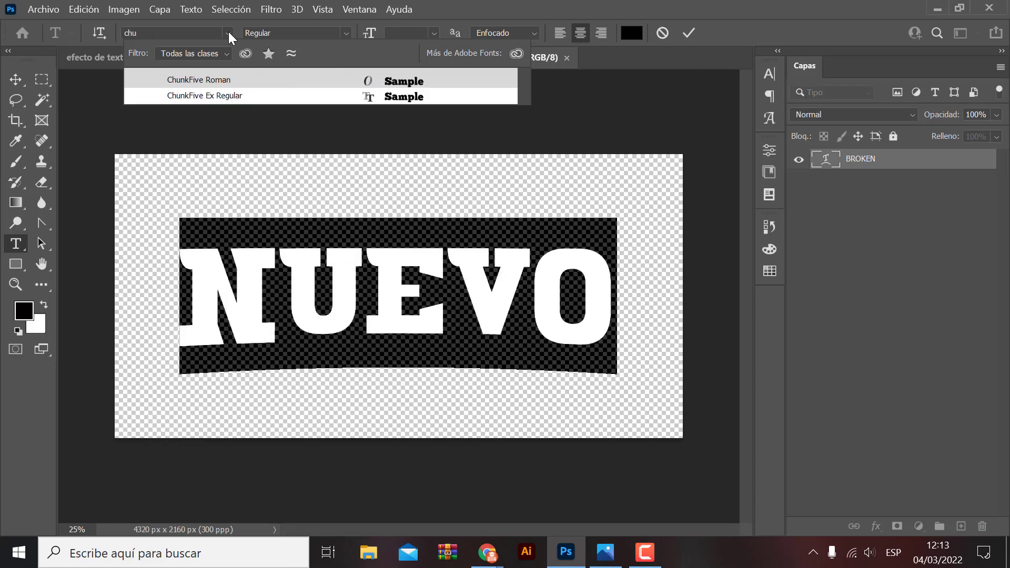
pyautogui.click(202, 93)
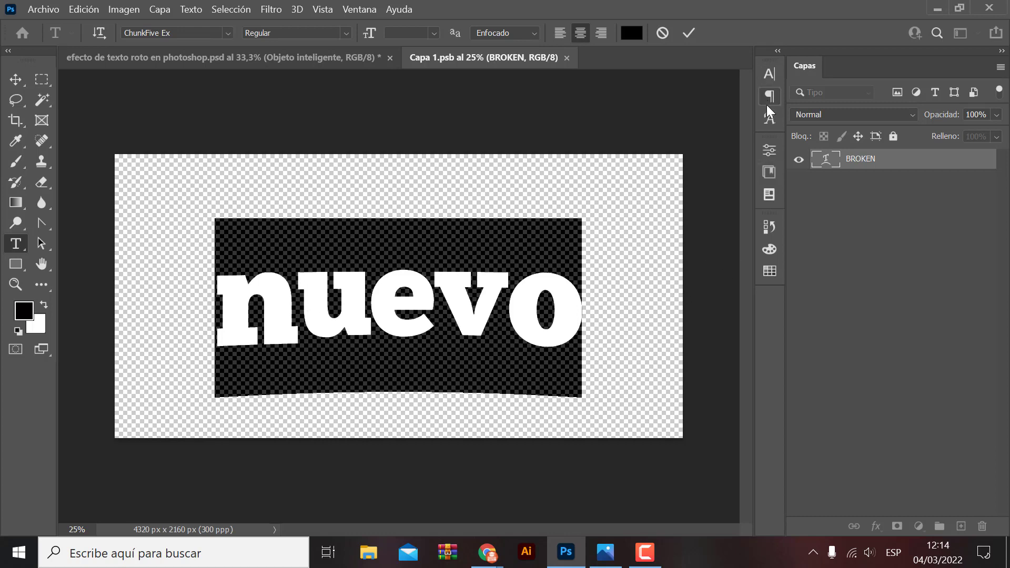
# Enable All Caps on the text, save the smart object, and view the main PSD.
pyautogui.click(769, 74)
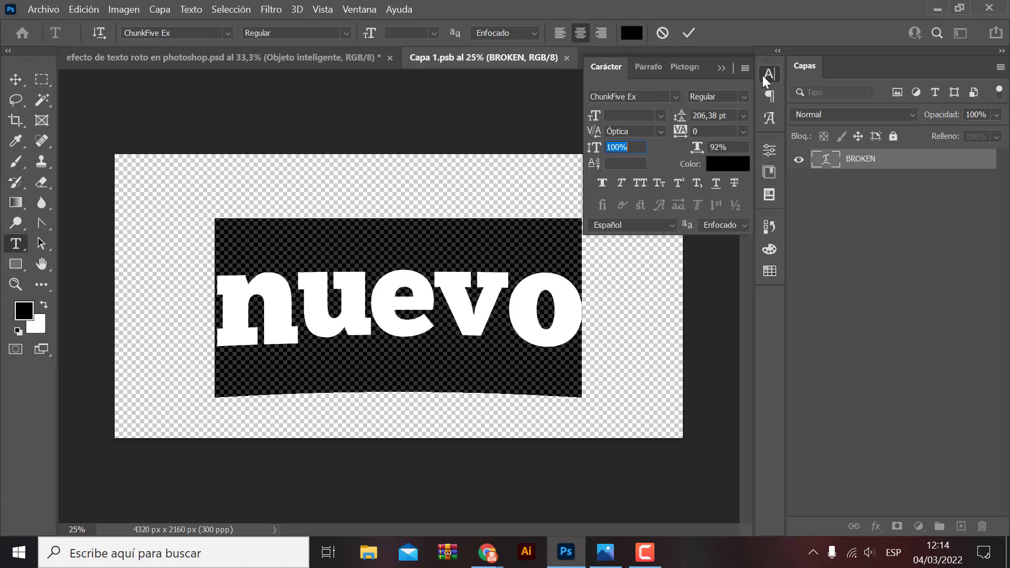
pyautogui.click(642, 183)
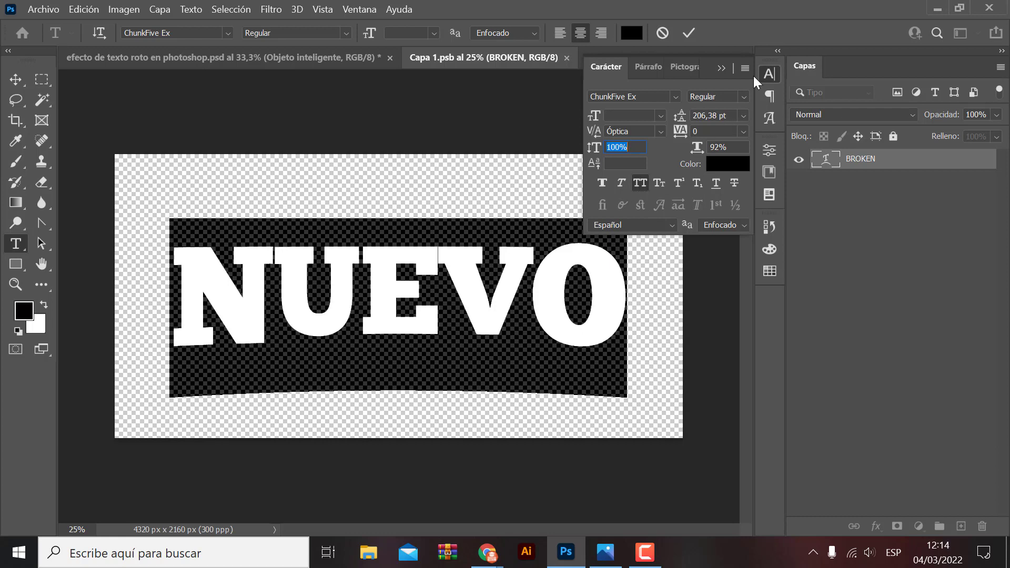
pyautogui.click(721, 67)
pyautogui.click(7, 76)
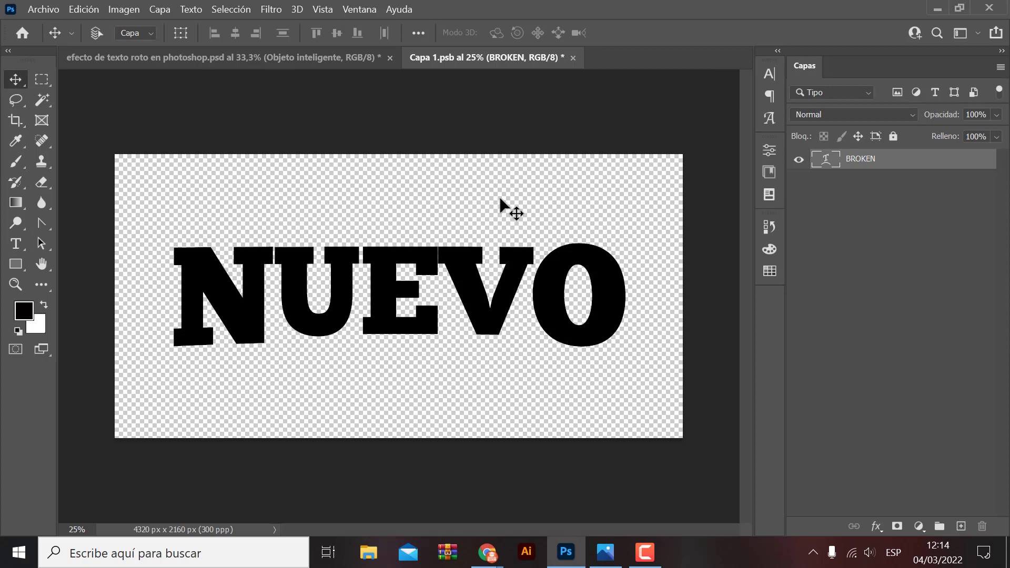
pyautogui.hotkey('ctrl', 's')
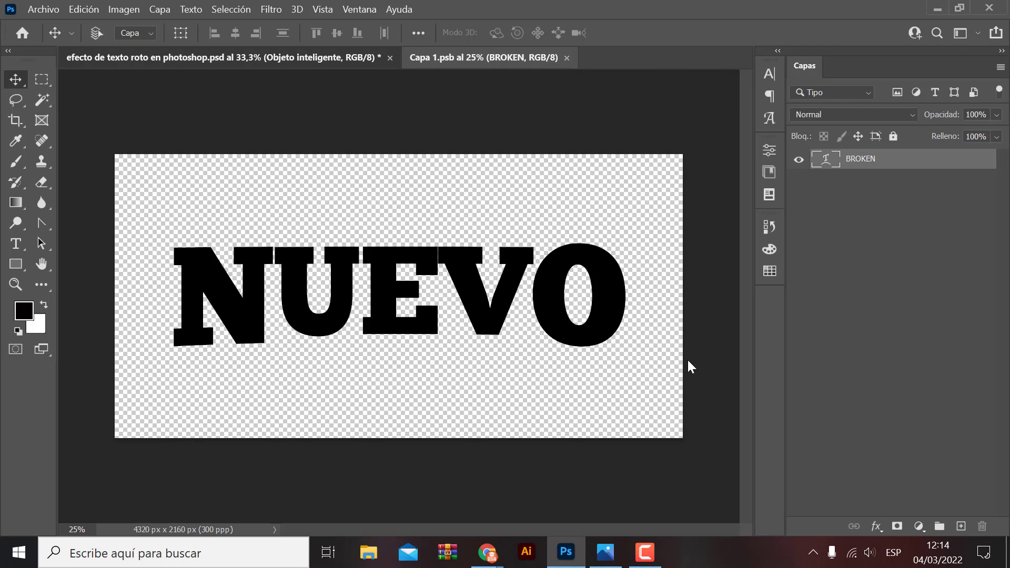
pyautogui.hotkey('ctrl', 'Tab')
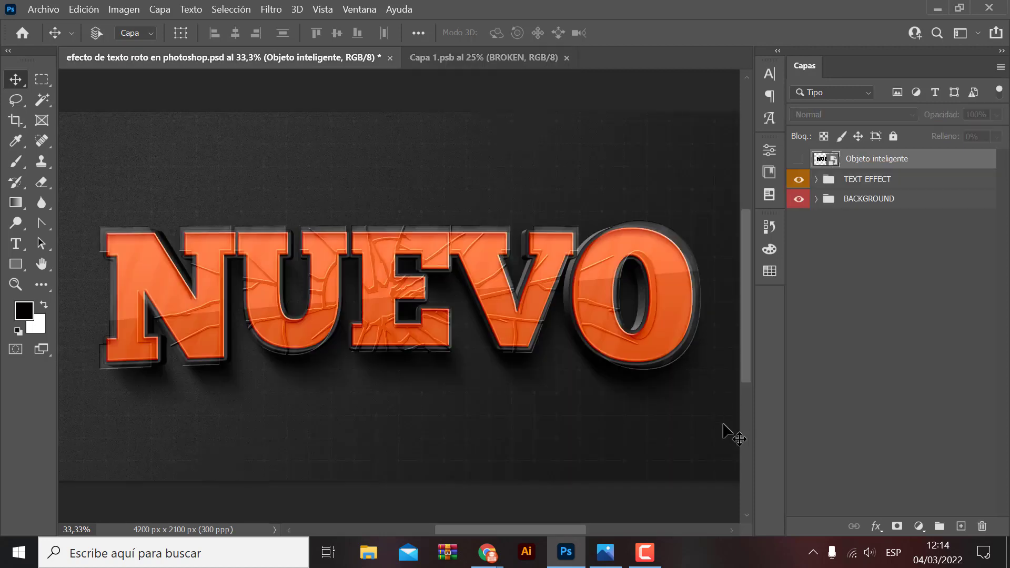
pyautogui.hotkey('ctrl', '-')
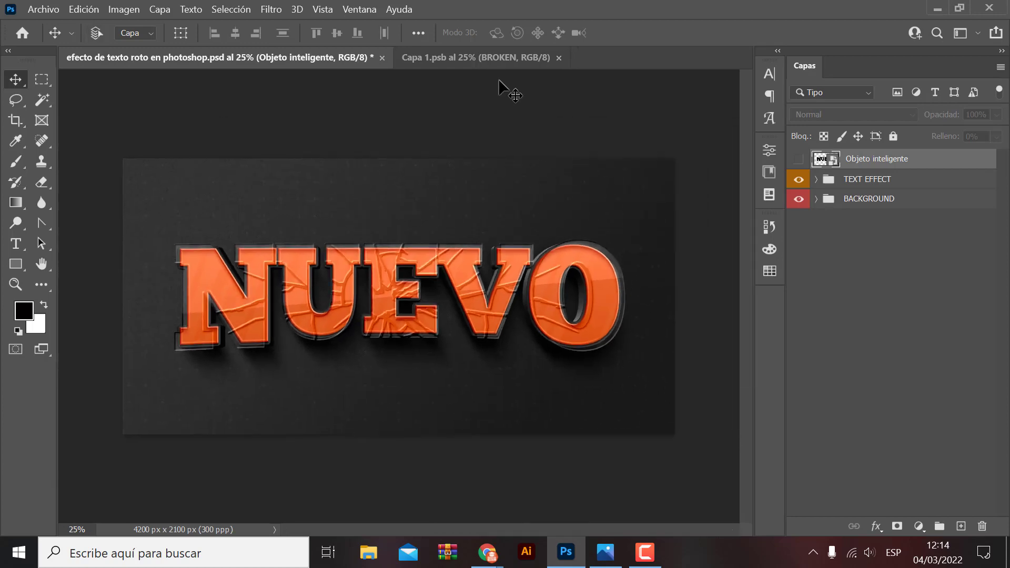
# Re-save Capa 1.psb and return to the main document showing the block-font NUEVO.
pyautogui.click(467, 59)
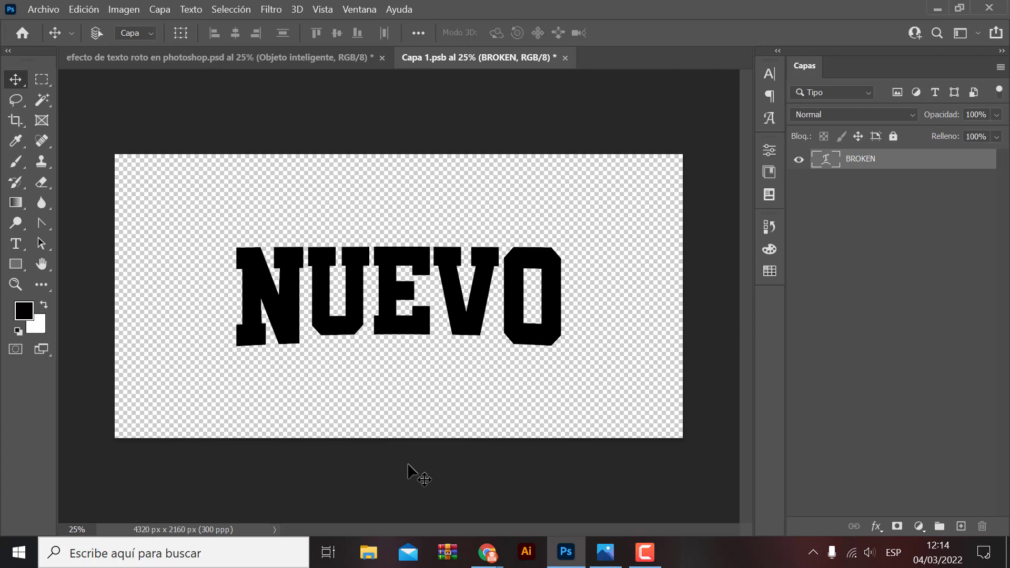
pyautogui.hotkey('ctrl', 's')
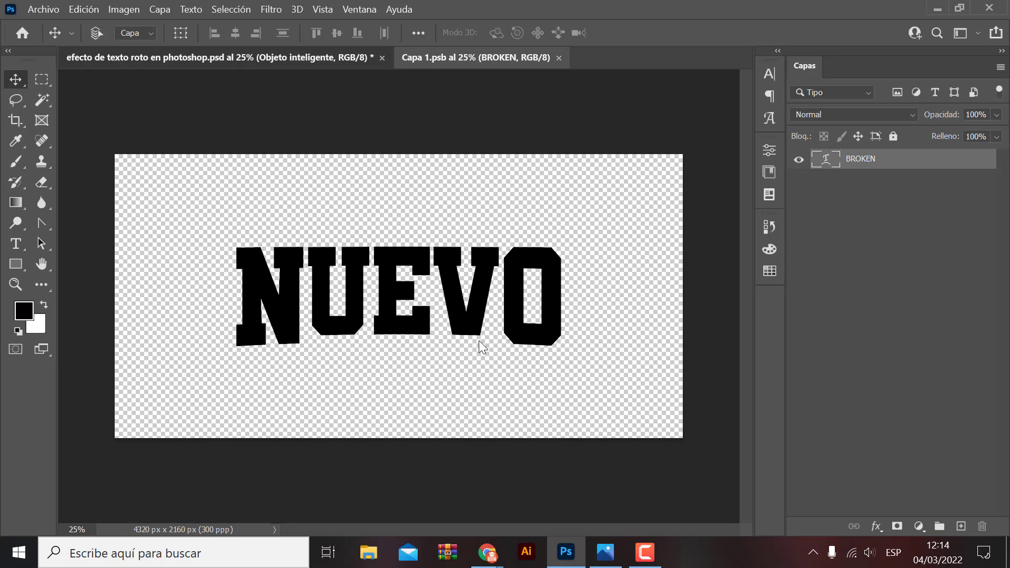
pyautogui.hotkey('ctrl', 'Tab')
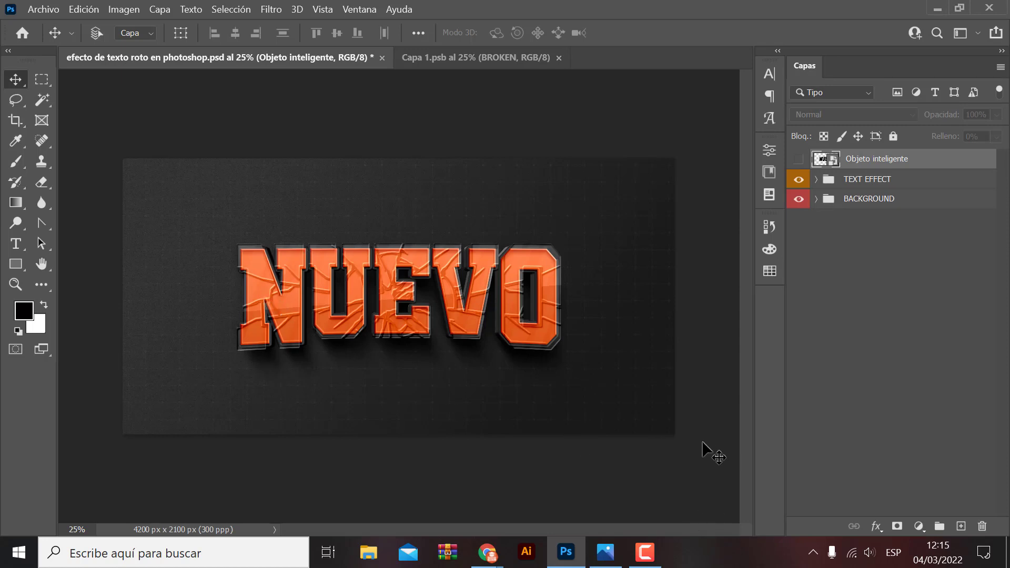
# Expand the TEXT EFFECT group and select its COLOR layer.
pyautogui.click(816, 179)
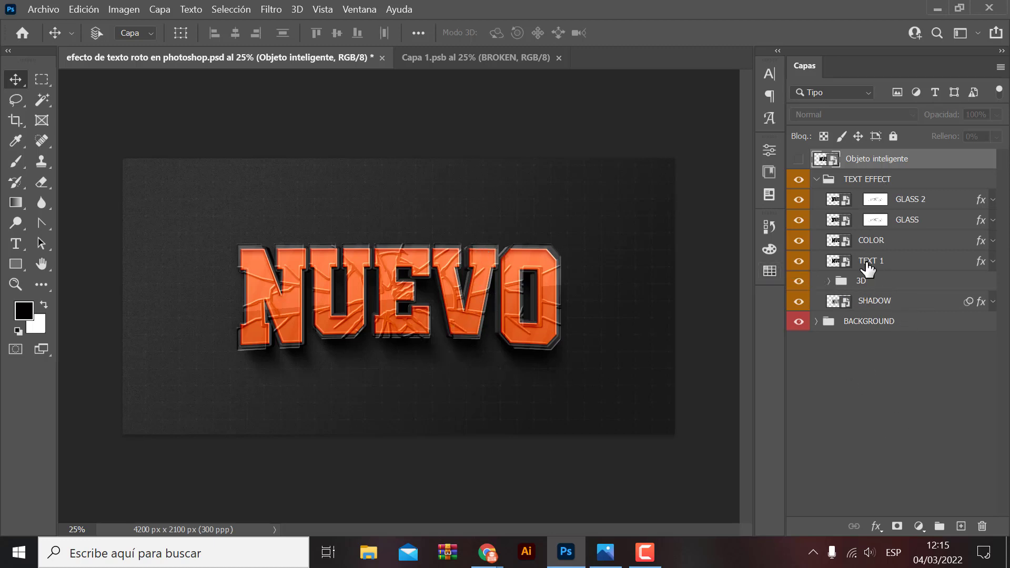
pyautogui.click(898, 245)
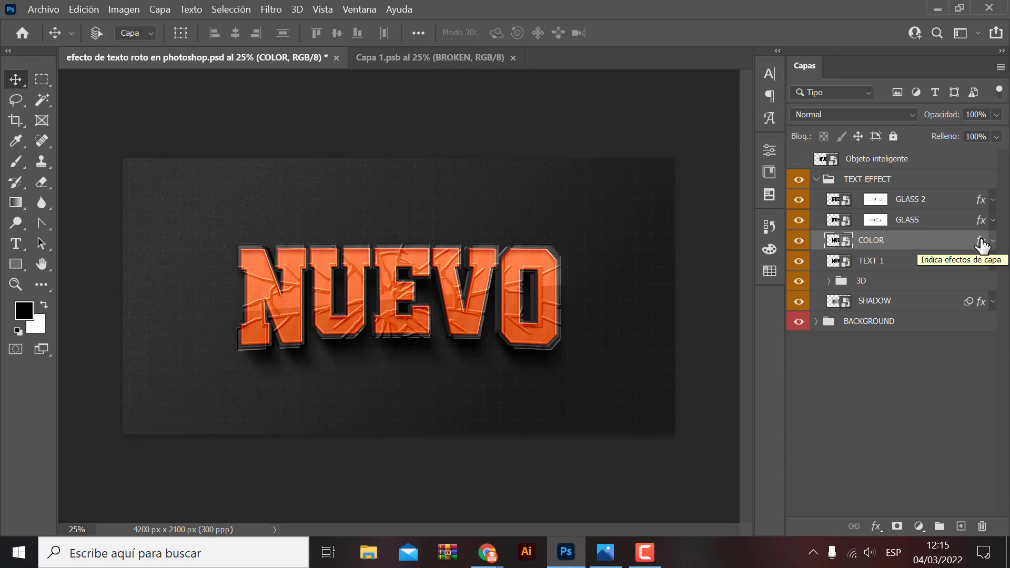
# Open the COLOR layer's Layer Style dialog and move it aside to keep the text visible.
pyautogui.doubleClick(961, 306)
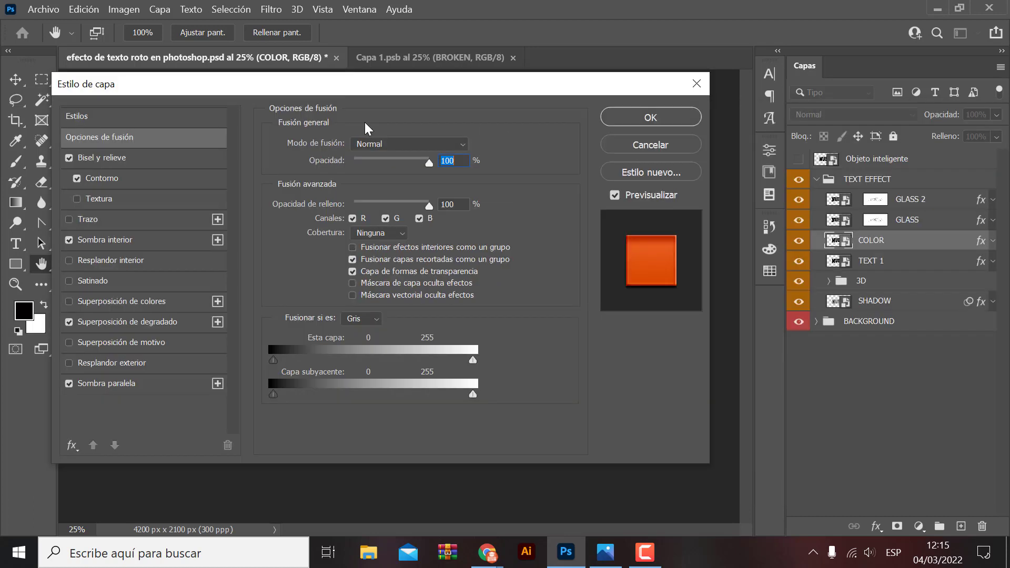
pyautogui.moveTo(429, 92); pyautogui.dragTo(507, 91)
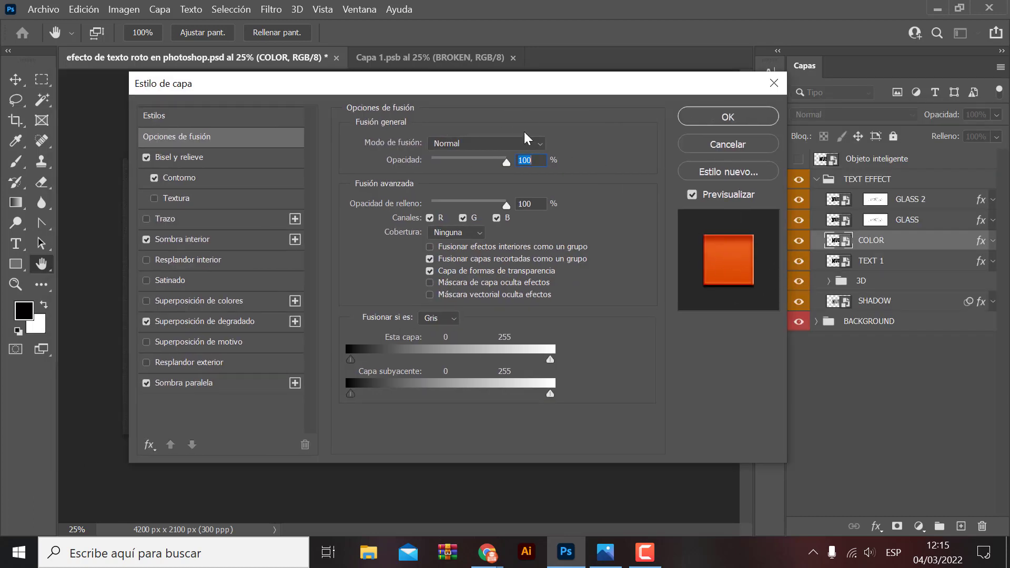
pyautogui.moveTo(450, 92)
pyautogui.mouseDown()
pyautogui.moveTo(494, 340)
pyautogui.moveTo(444, 360)
pyautogui.moveTo(460, 120)
pyautogui.mouseUp()
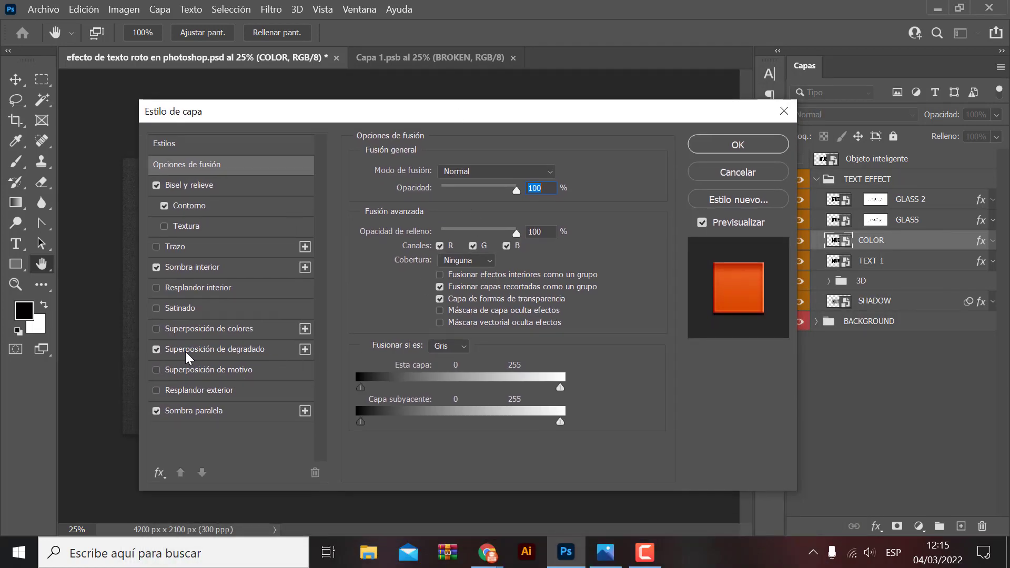
pyautogui.click(226, 349)
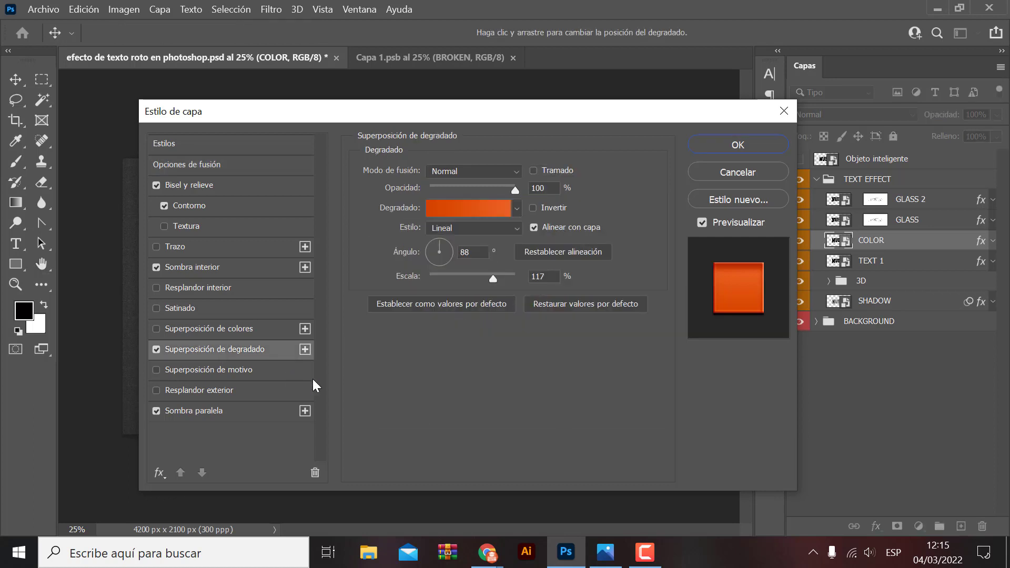
pyautogui.click(468, 210)
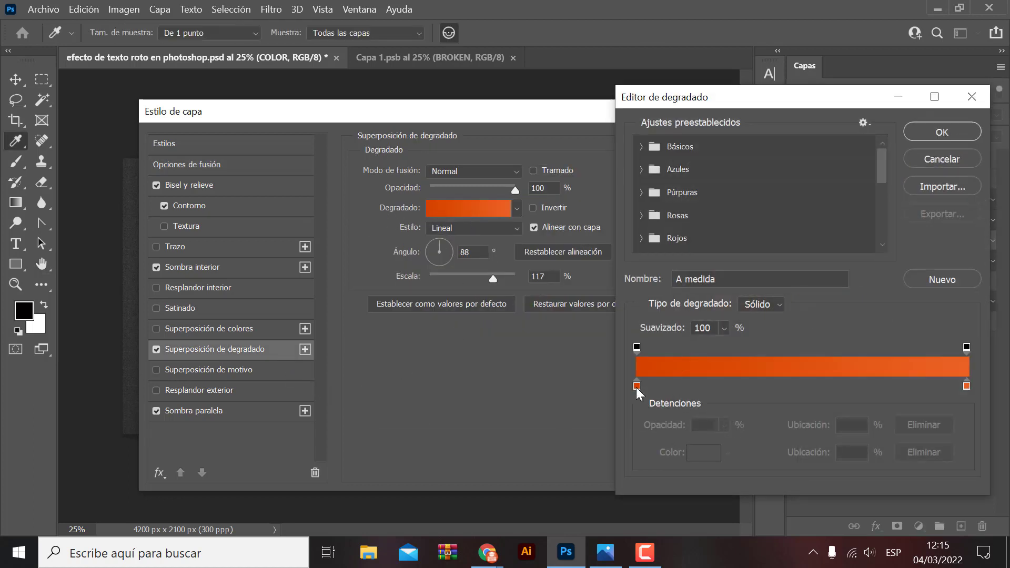
pyautogui.doubleClick(637, 385)
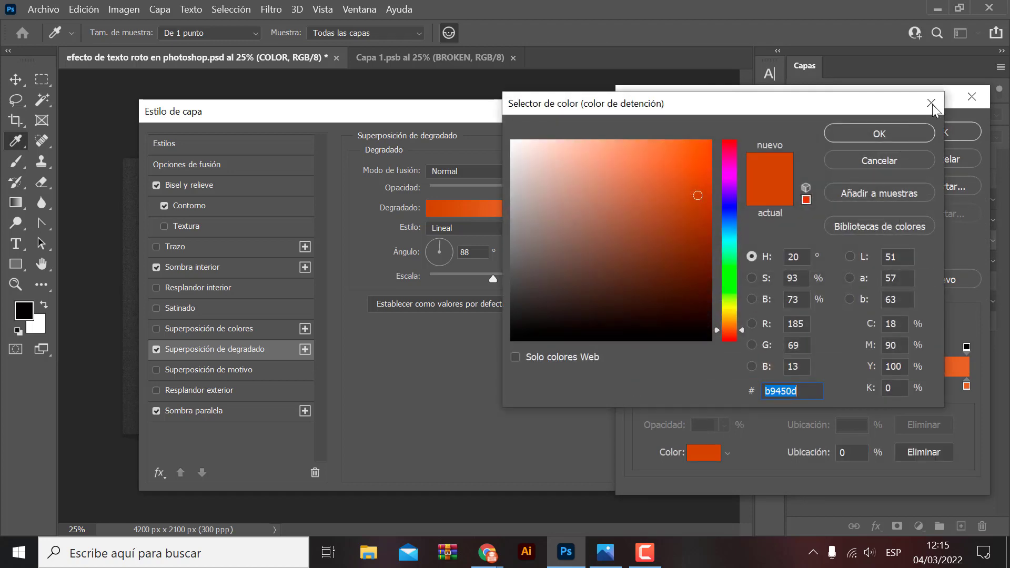
pyautogui.press('Return')
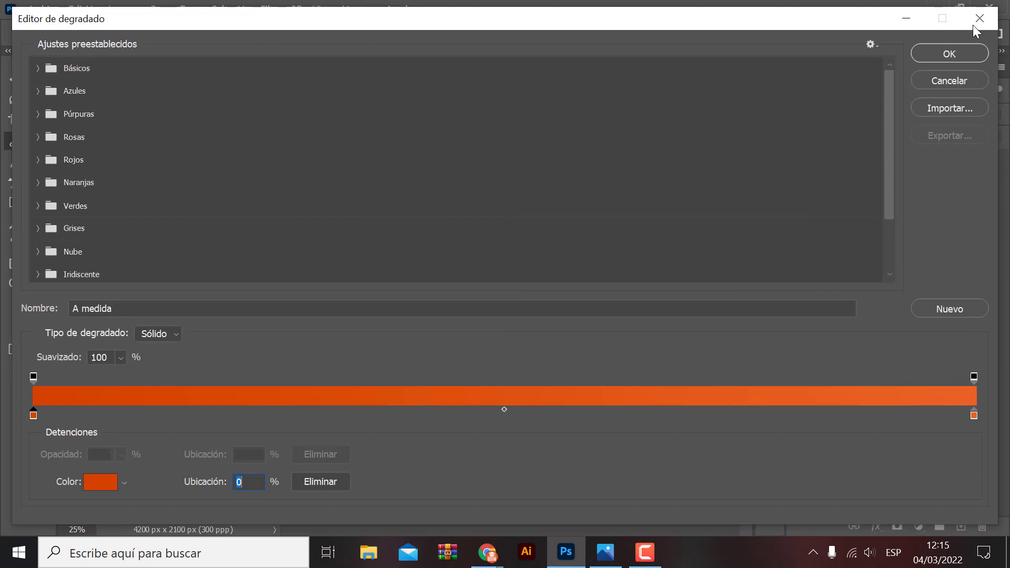
pyautogui.press('Return')
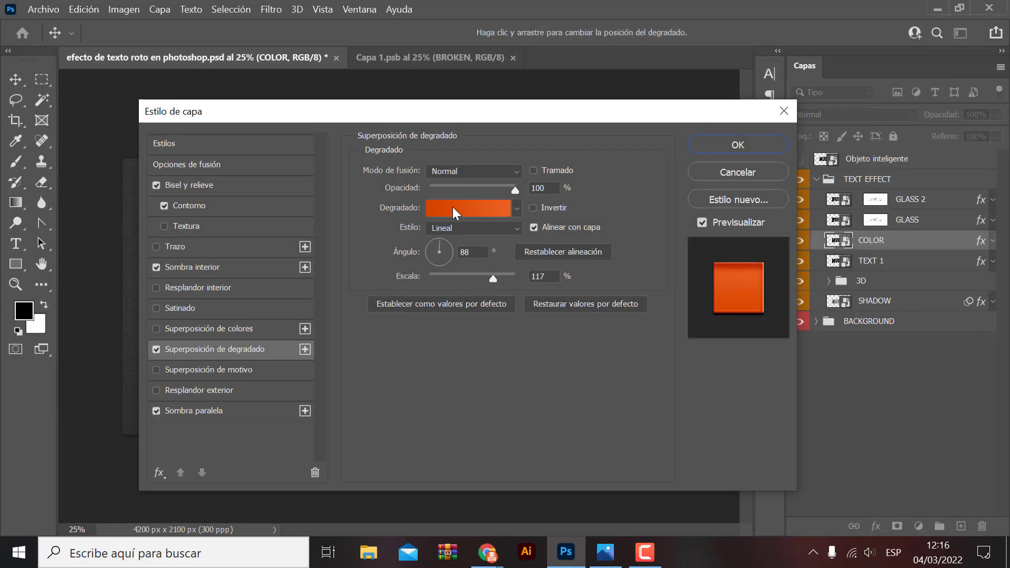
pyautogui.click(458, 208)
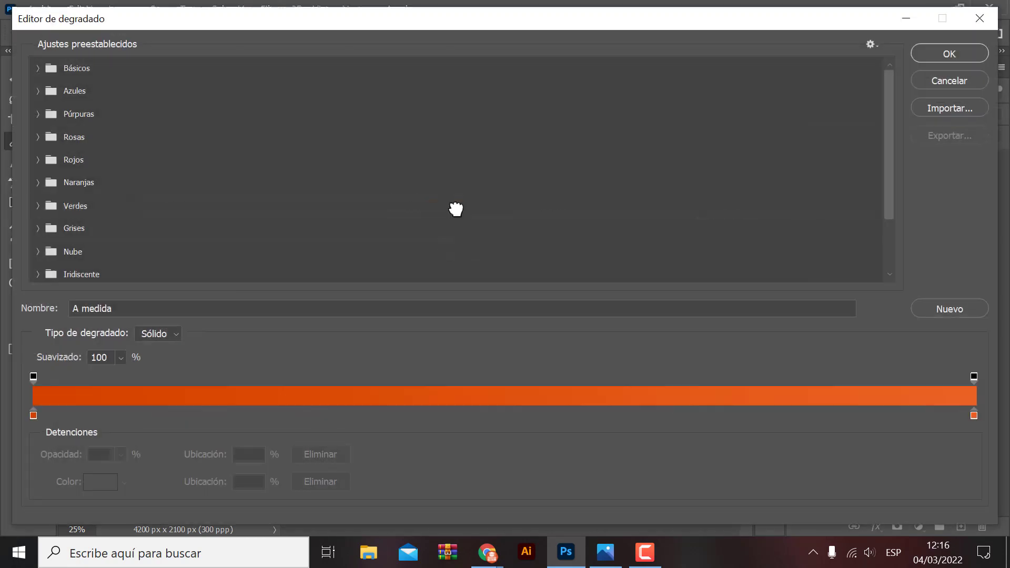
pyautogui.moveTo(31, 416); pyautogui.dragTo(106, 419)
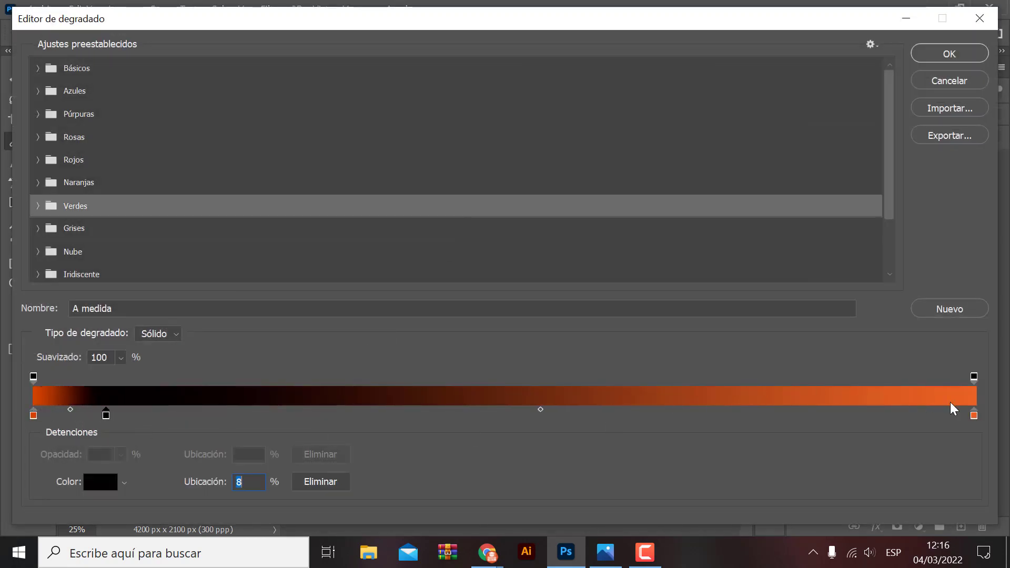
pyautogui.moveTo(106, 420); pyautogui.dragTo(102, 419)
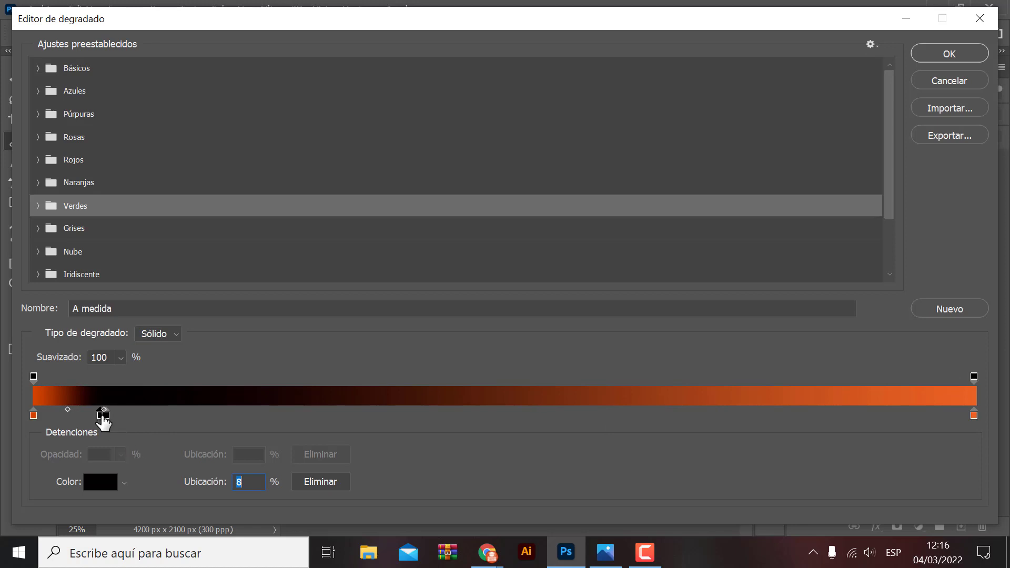
pyautogui.click(371, 411)
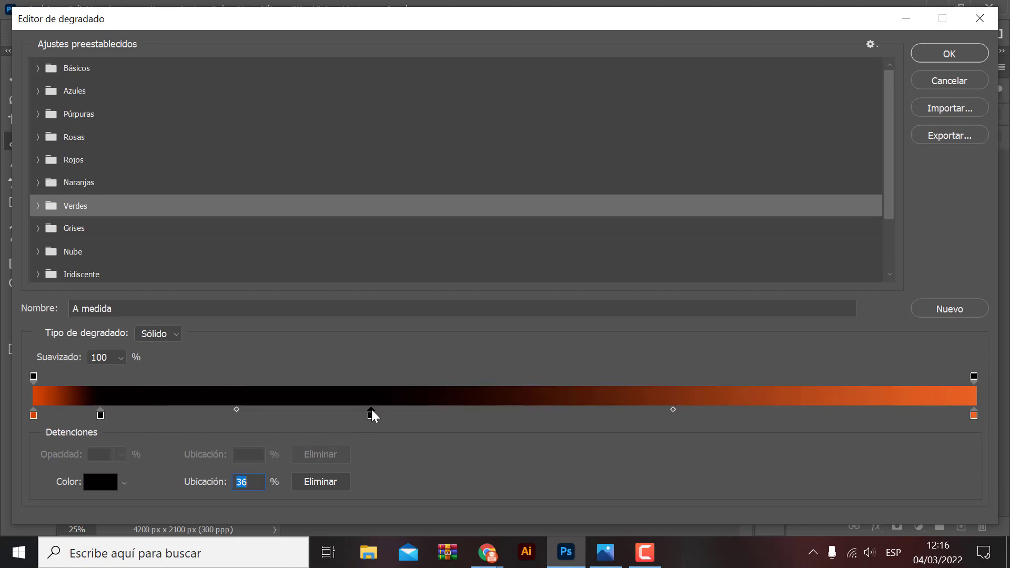
pyautogui.click(577, 410)
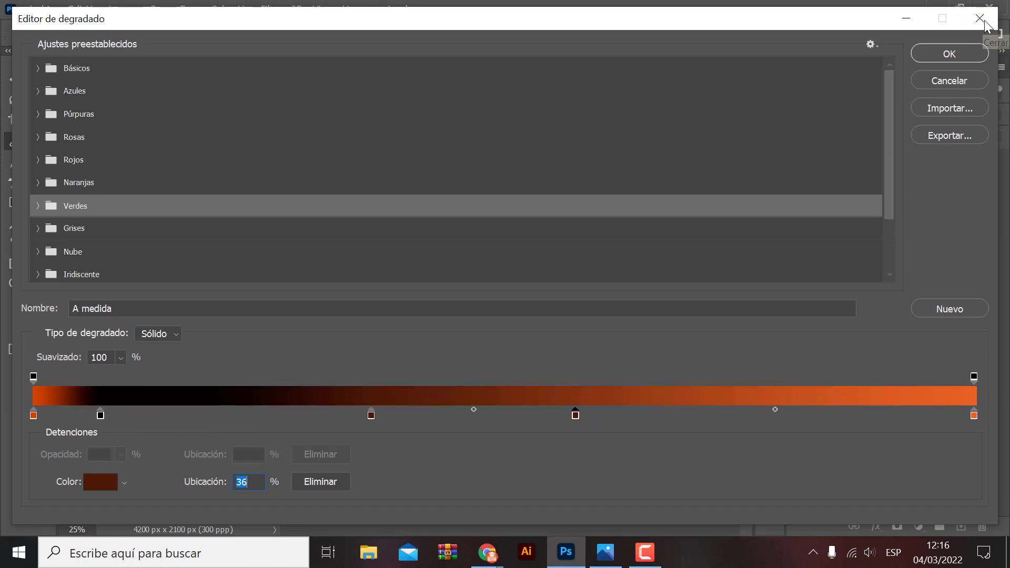
pyautogui.press('Escape')
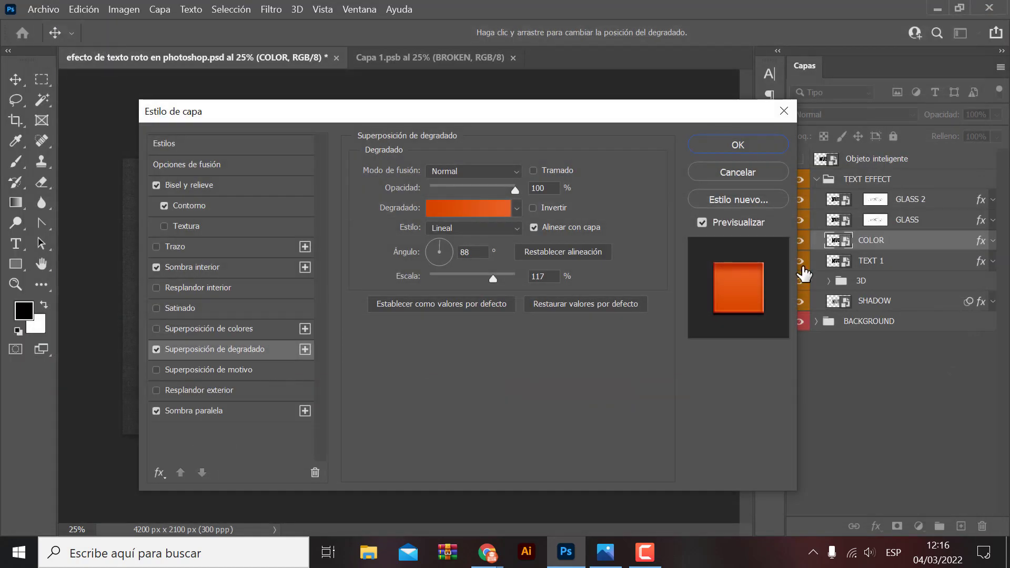
# Open the gradient presets and collapse the Azules, Rojos and Naranjas folders.
pyautogui.click(517, 208)
pyautogui.moveTo(536, 288); pyautogui.dragTo(535, 243)
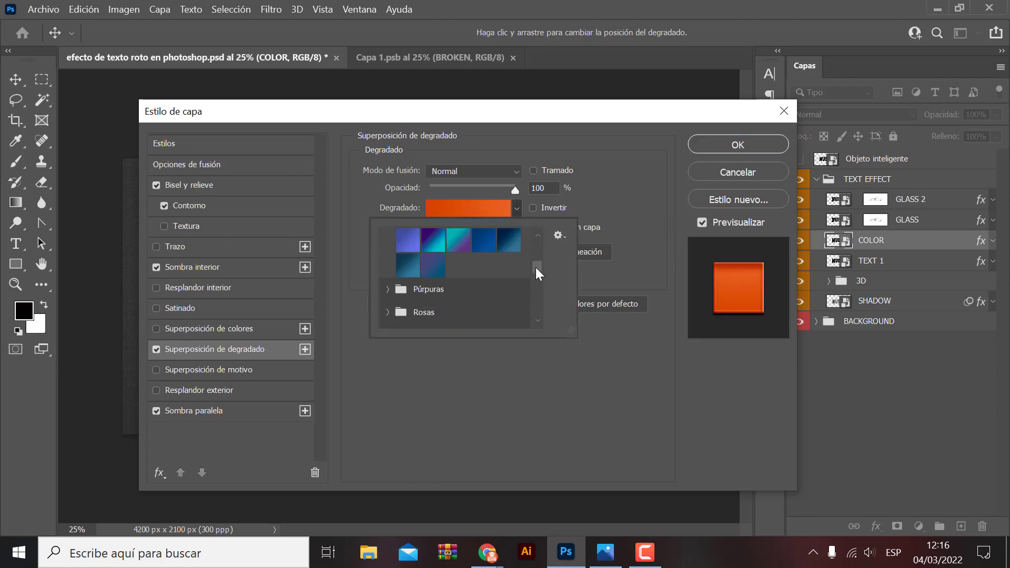
pyautogui.click(388, 261)
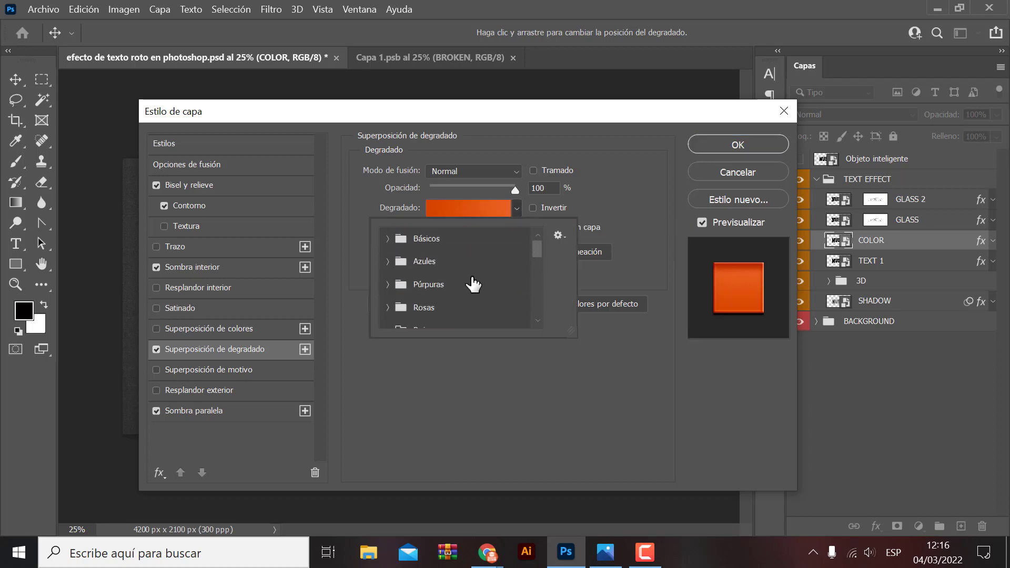
pyautogui.scroll(-1, 463, 285)
pyautogui.scroll(-1, 463, 286)
pyautogui.click(389, 279)
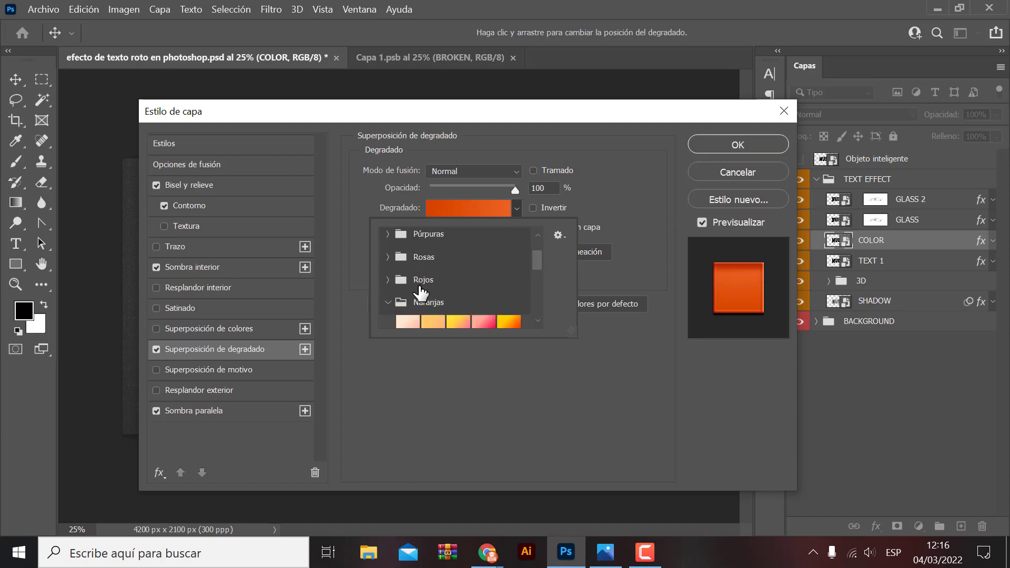
pyautogui.scroll(-1, 395, 286)
pyautogui.click(388, 280)
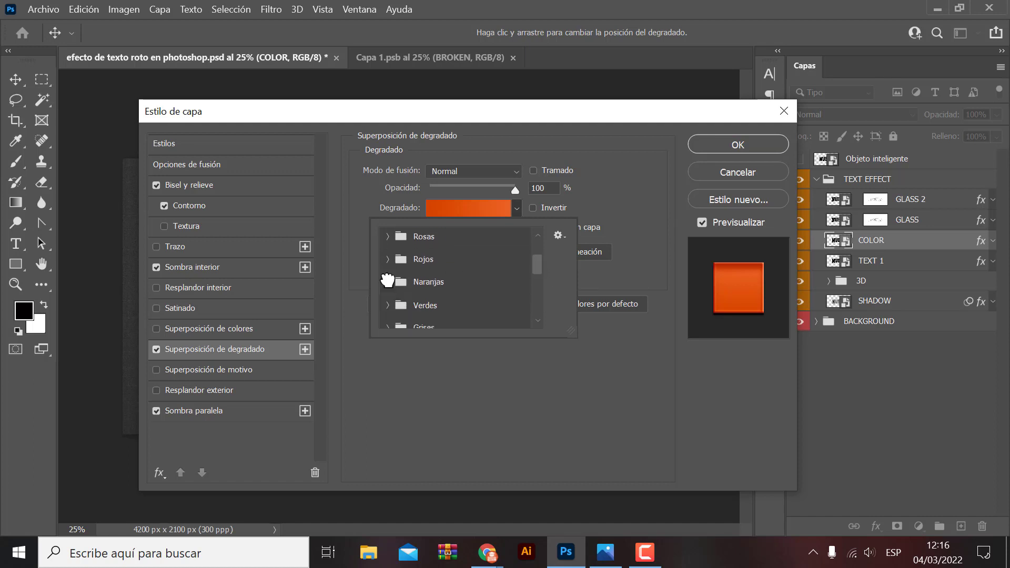
pyautogui.moveTo(535, 275)
pyautogui.mouseDown()
pyautogui.moveTo(534, 296)
pyautogui.moveTo(532, 257)
pyautogui.mouseUp()
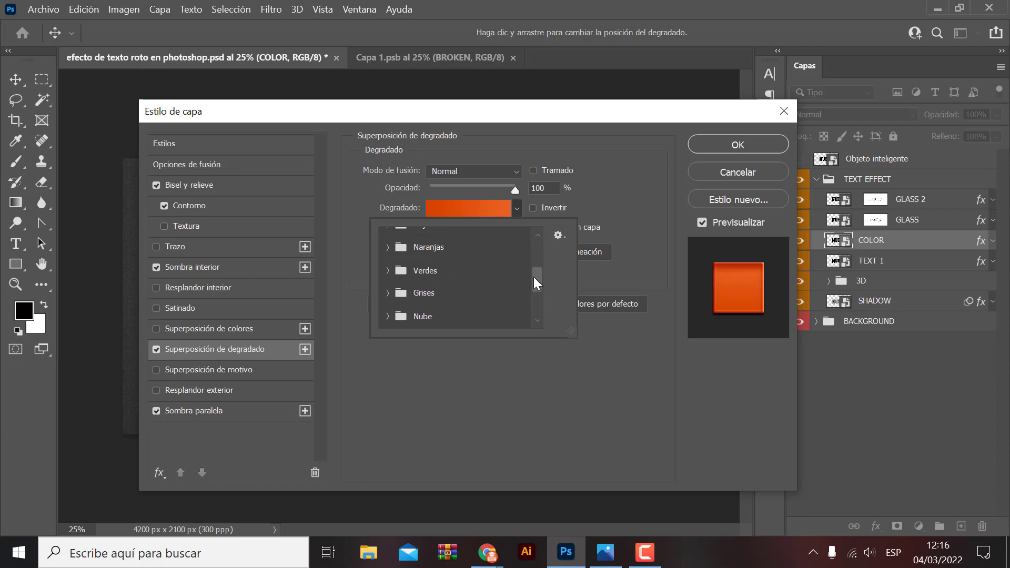
pyautogui.scroll(-1, 533, 258)
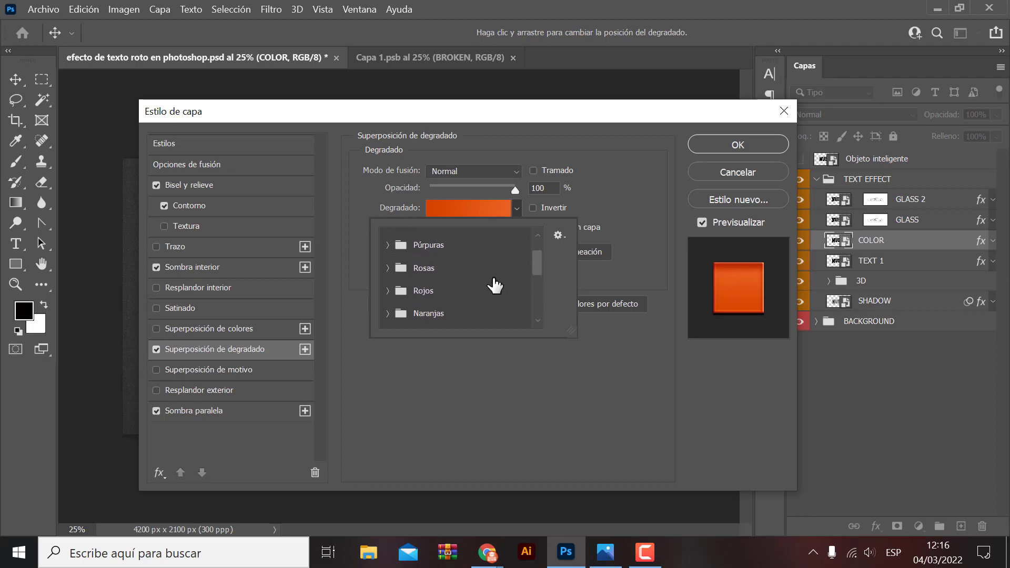
# Apply the purple-pink preset from the Rosas folder and move the dialog to reveal the text.
pyautogui.click(388, 268)
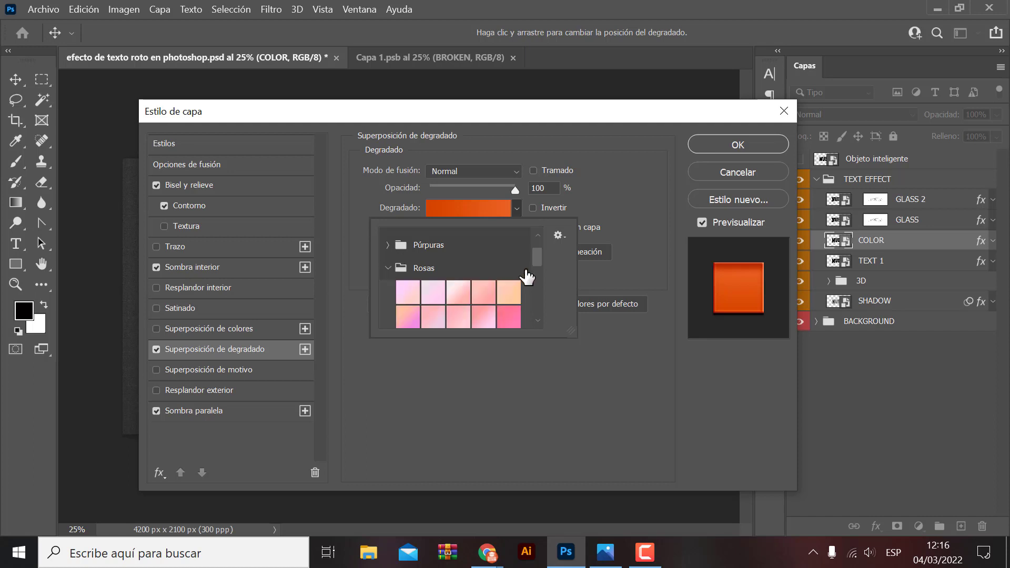
pyautogui.scroll(-1, 535, 257)
pyautogui.scroll(-2, 535, 270)
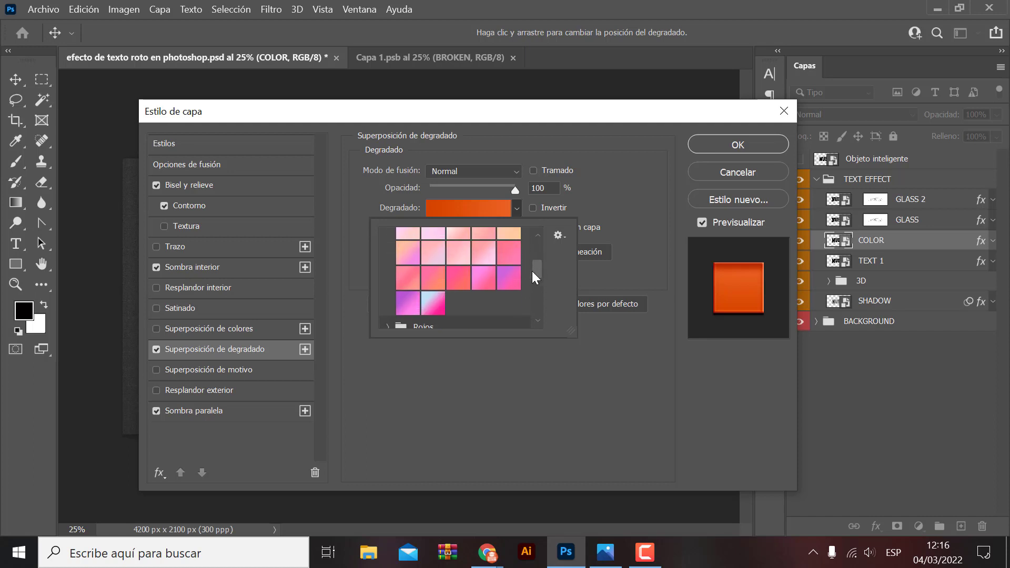
pyautogui.click(403, 303)
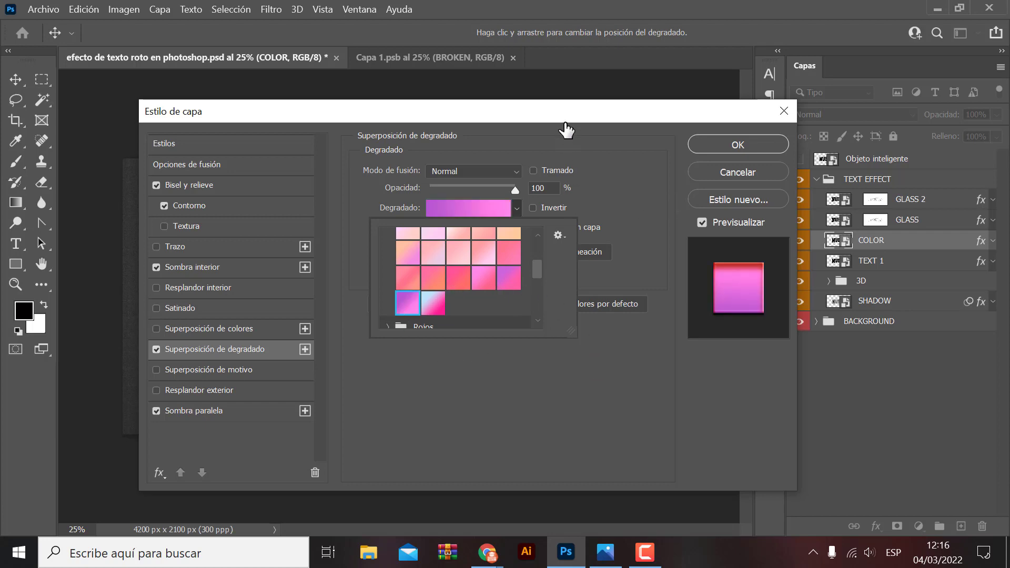
pyautogui.click(550, 120)
pyautogui.moveTo(548, 122)
pyautogui.mouseDown()
pyautogui.moveTo(510, 403)
pyautogui.moveTo(677, 238)
pyautogui.moveTo(508, 374)
pyautogui.moveTo(460, 391)
pyautogui.moveTo(469, 398)
pyautogui.moveTo(573, 331)
pyautogui.moveTo(675, 166)
pyautogui.mouseUp()
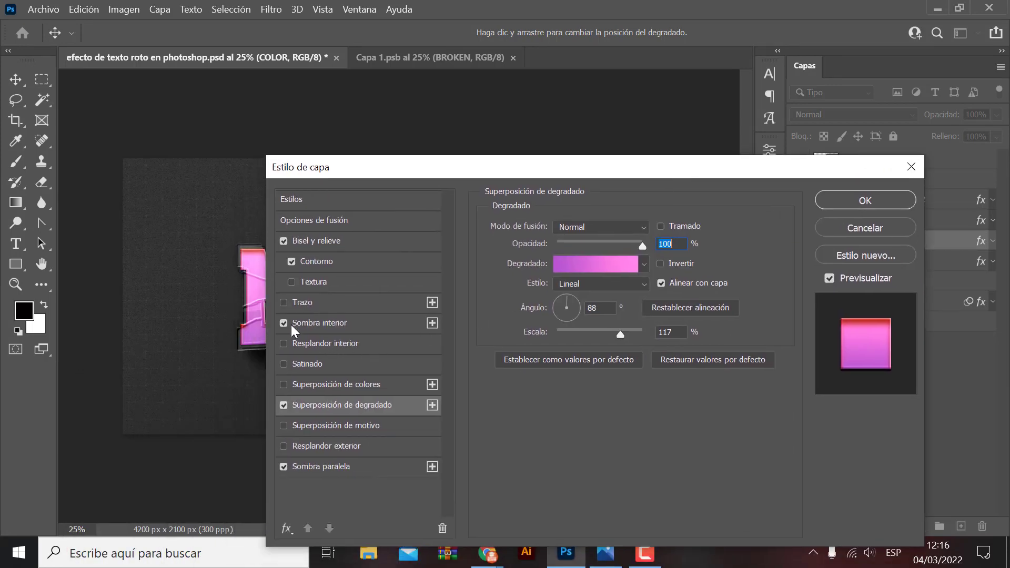
# Set the COLOR layer's Inner Shadow colour to deep magenta #81076b.
pyautogui.click(356, 324)
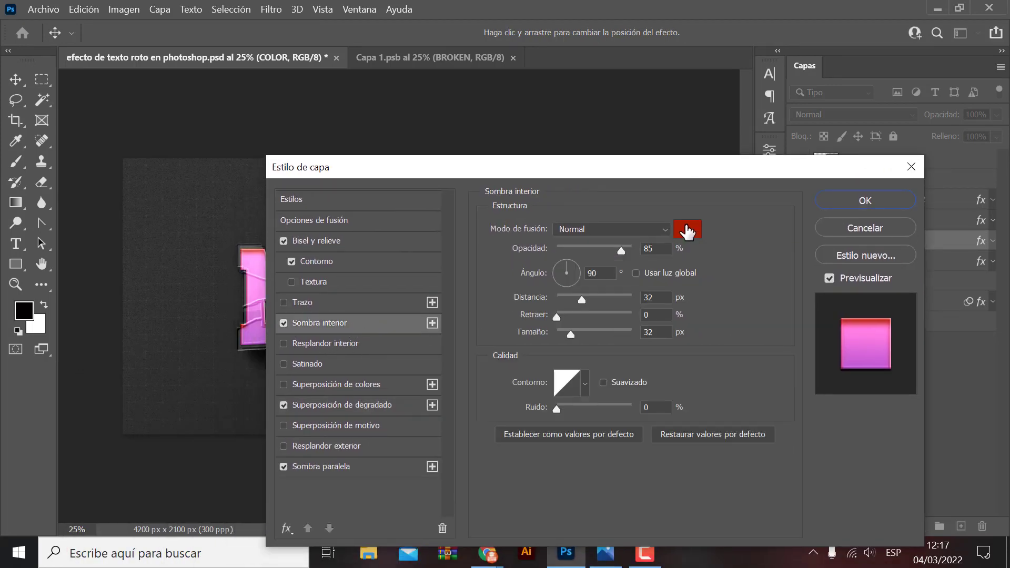
pyautogui.click(689, 234)
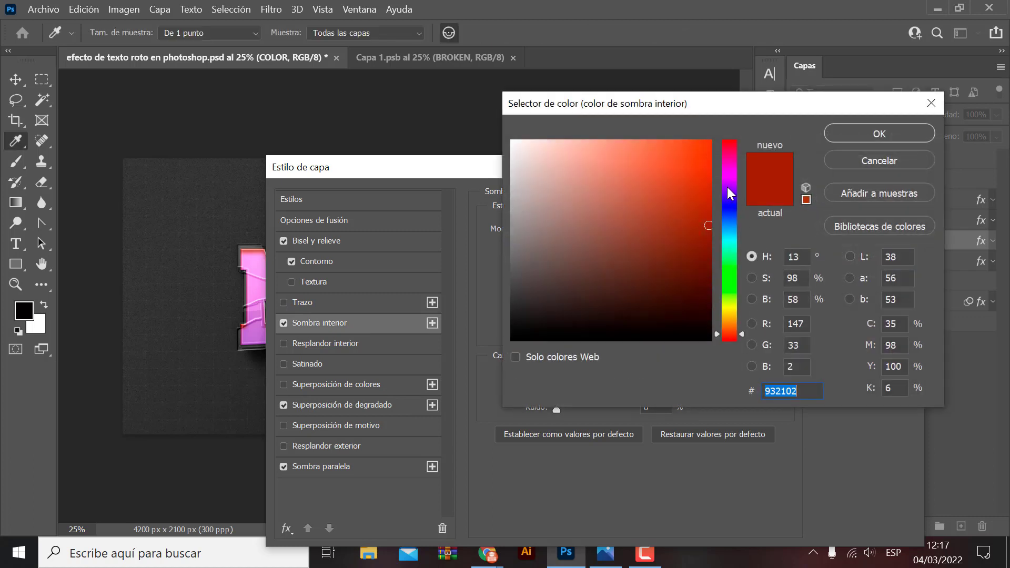
pyautogui.moveTo(731, 194); pyautogui.dragTo(731, 167)
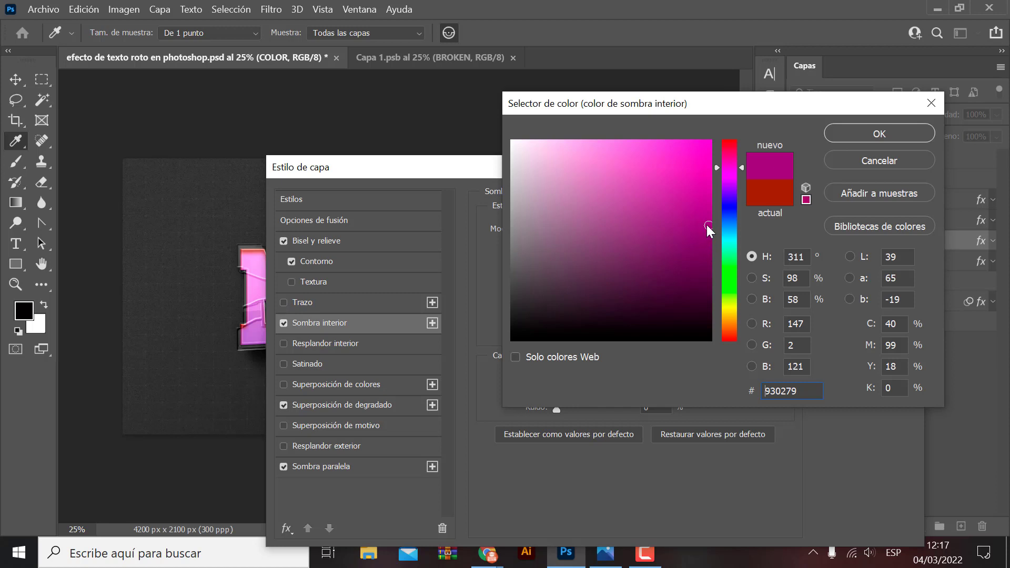
pyautogui.moveTo(705, 230); pyautogui.dragTo(701, 240)
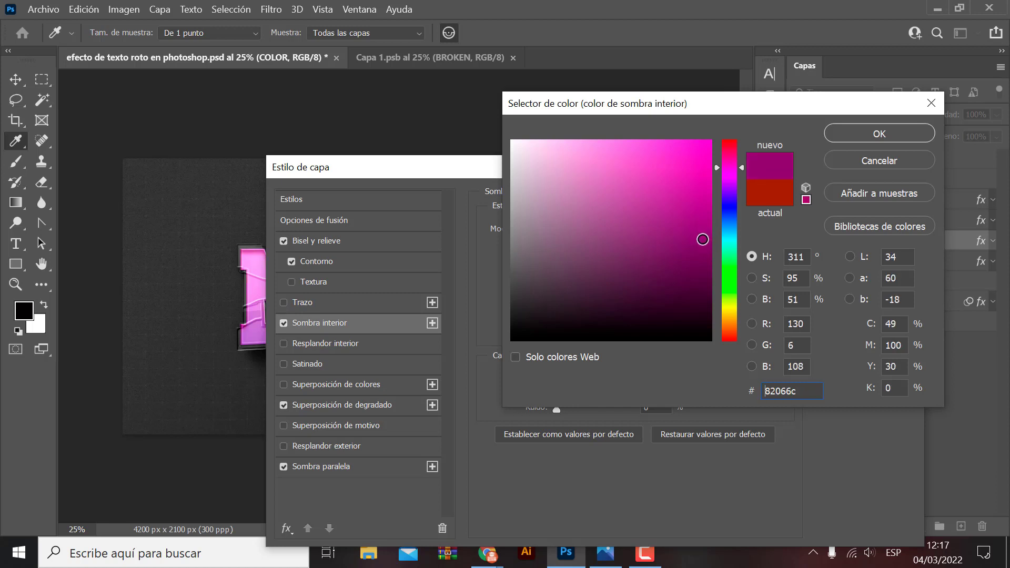
pyautogui.click(841, 136)
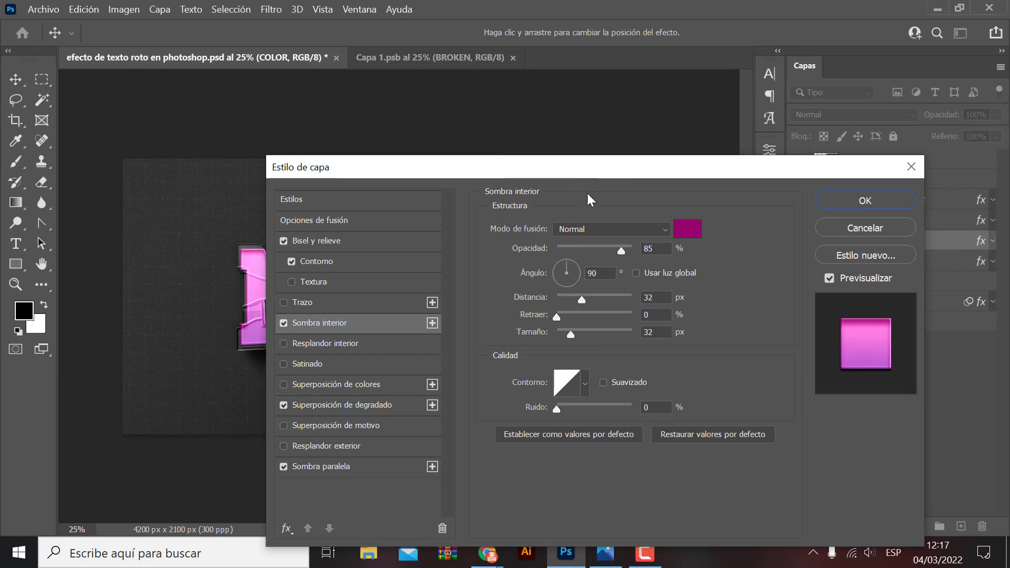
pyautogui.moveTo(594, 172)
pyautogui.mouseDown()
pyautogui.moveTo(448, 419)
pyautogui.moveTo(453, 398)
pyautogui.moveTo(393, 396)
pyautogui.moveTo(503, 146)
pyautogui.mouseUp()
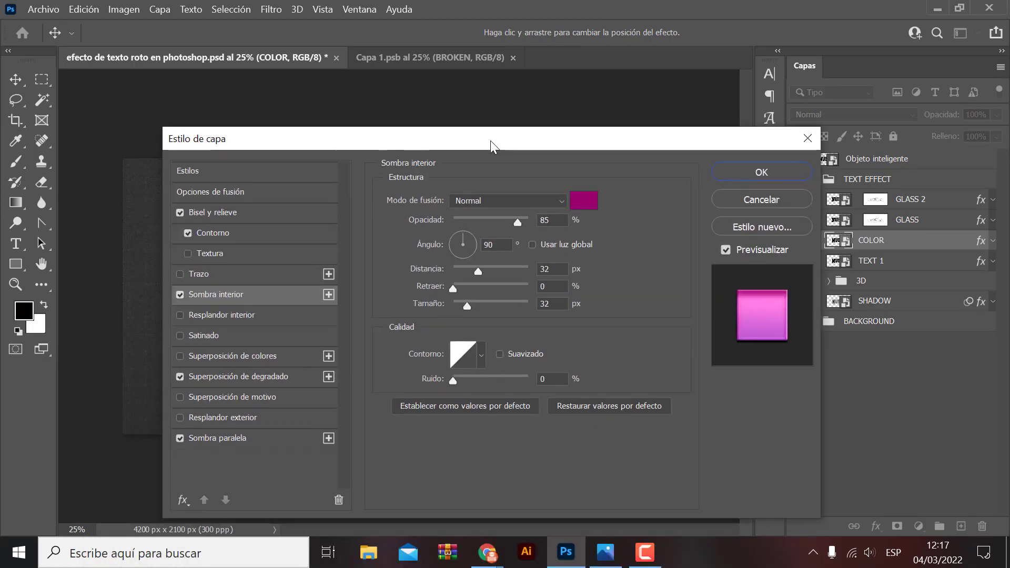
# Give NUEVO a Gradient Overlay using the teal-blue Verdes preset and apply the style.
pyautogui.click(235, 375)
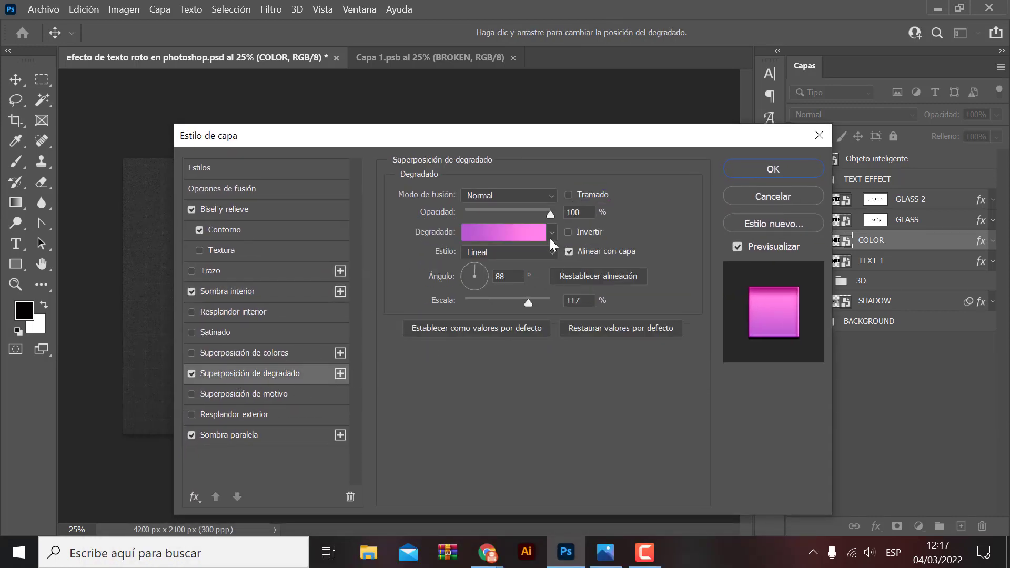
pyautogui.click(553, 233)
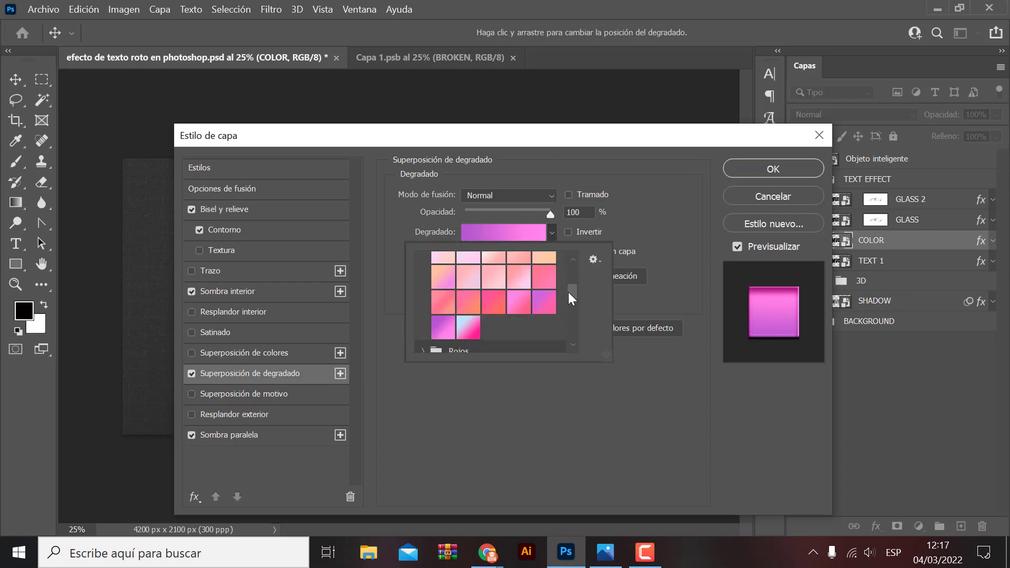
pyautogui.moveTo(571, 294); pyautogui.dragTo(571, 306)
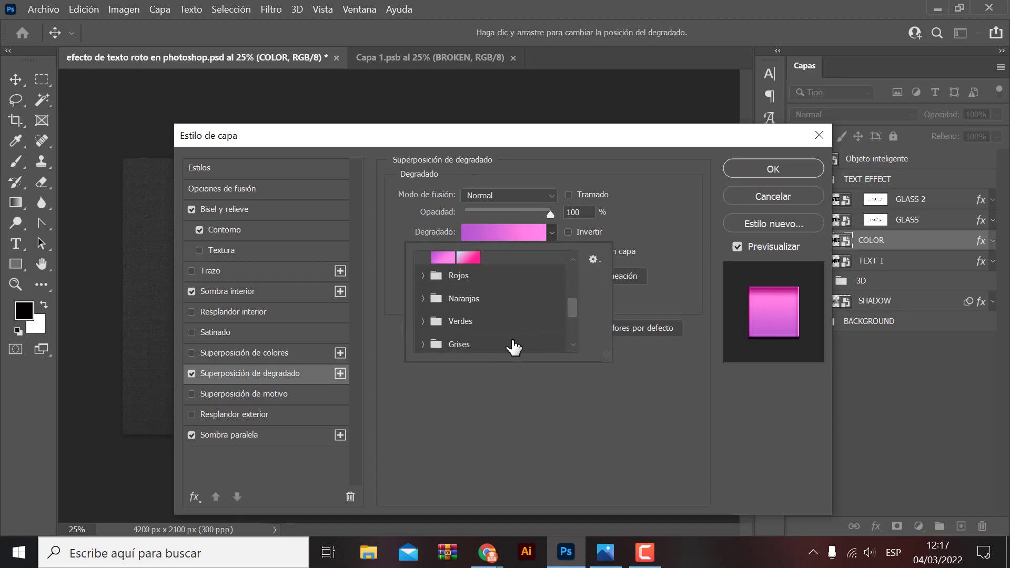
pyautogui.click(423, 321)
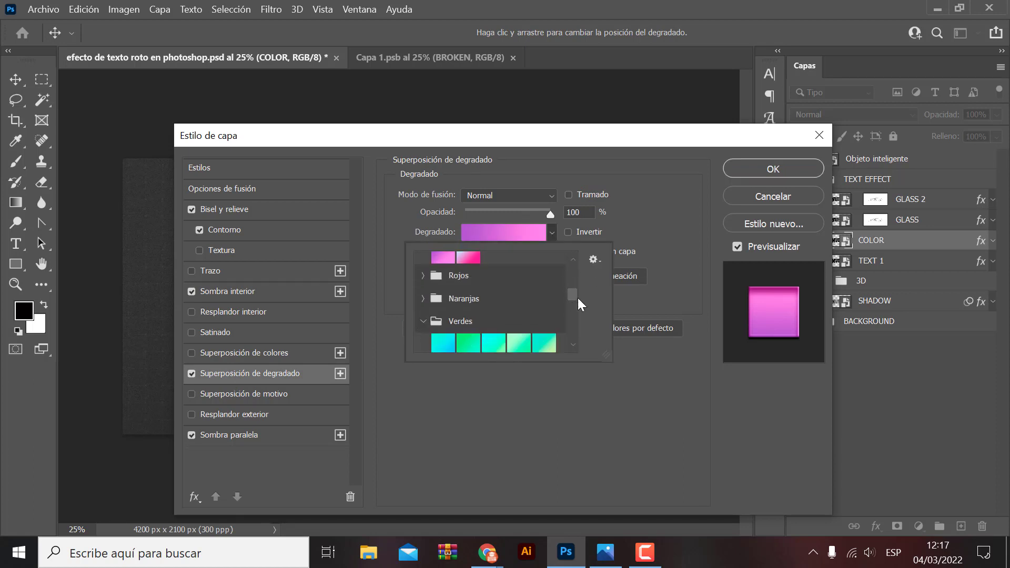
pyautogui.moveTo(572, 295); pyautogui.dragTo(579, 314)
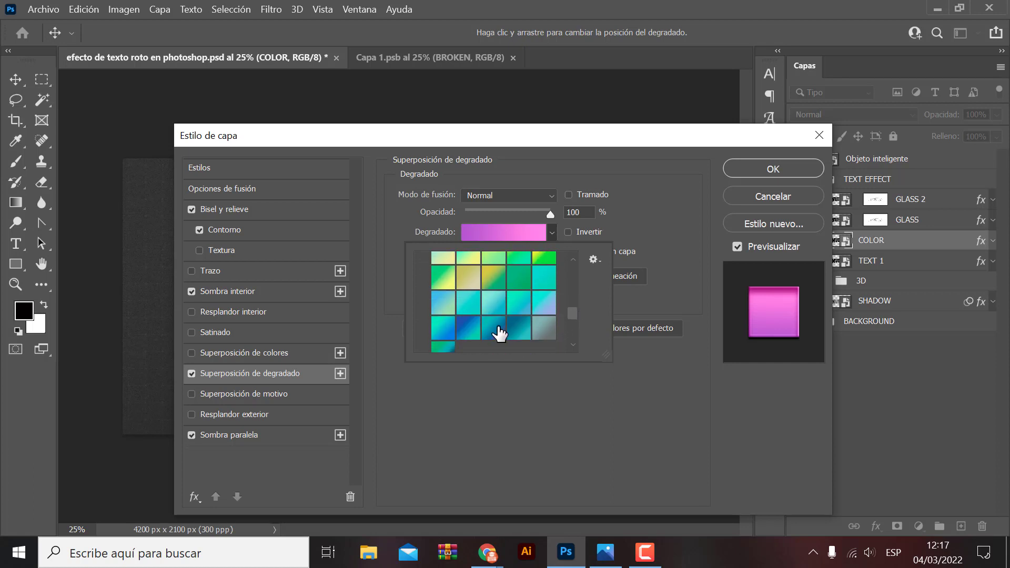
pyautogui.click(497, 329)
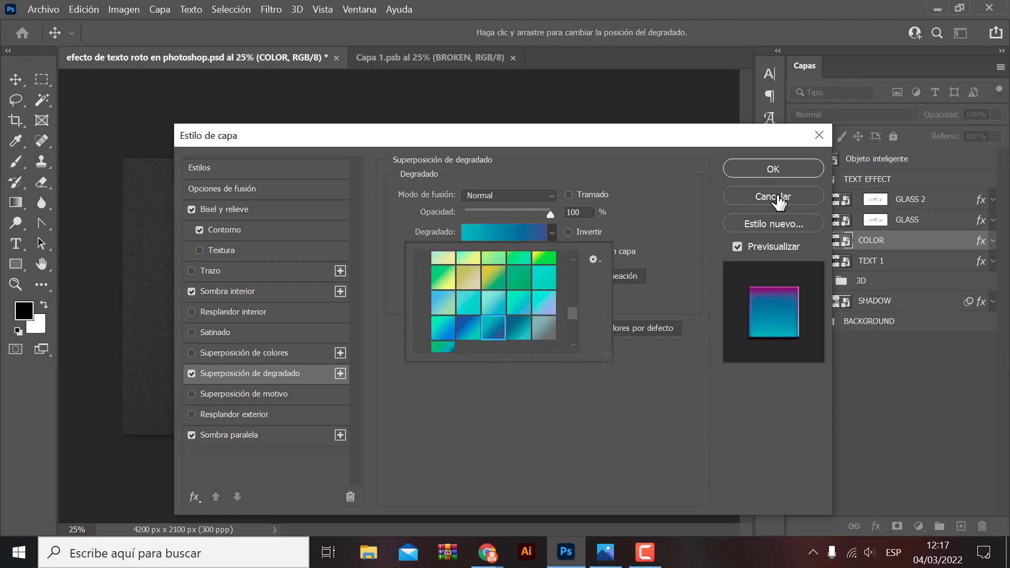
pyautogui.click(753, 186)
pyautogui.press('Return')
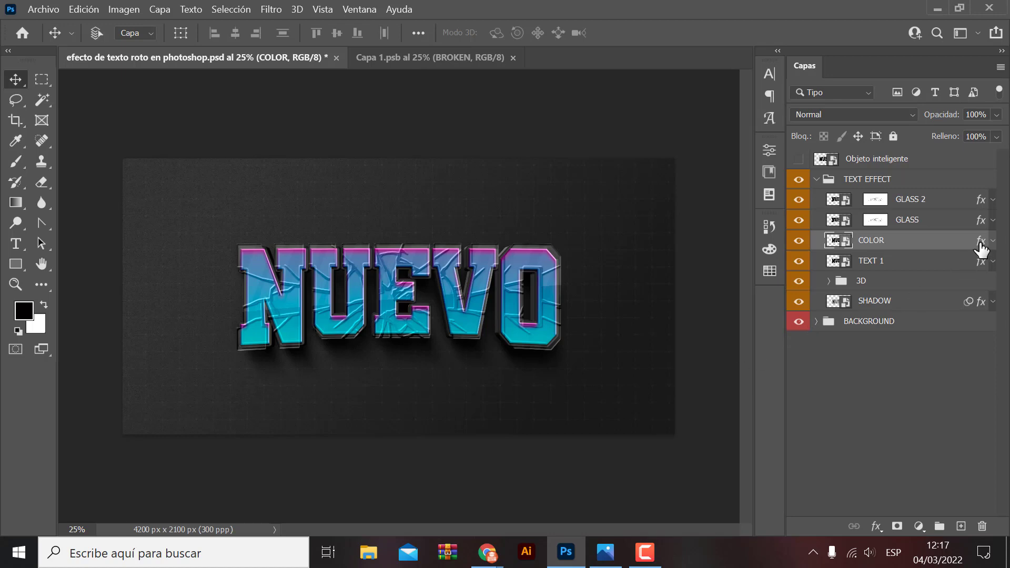
# Change the COLOR layer's Inner Shadow colour to dark teal #036367 and apply the style.
pyautogui.doubleClick(941, 248)
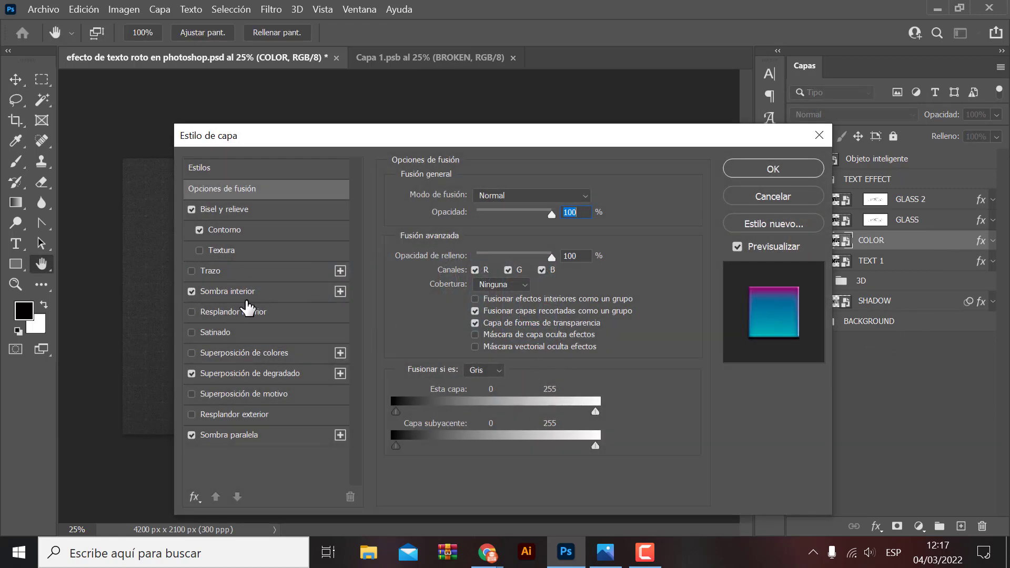
pyautogui.click(233, 295)
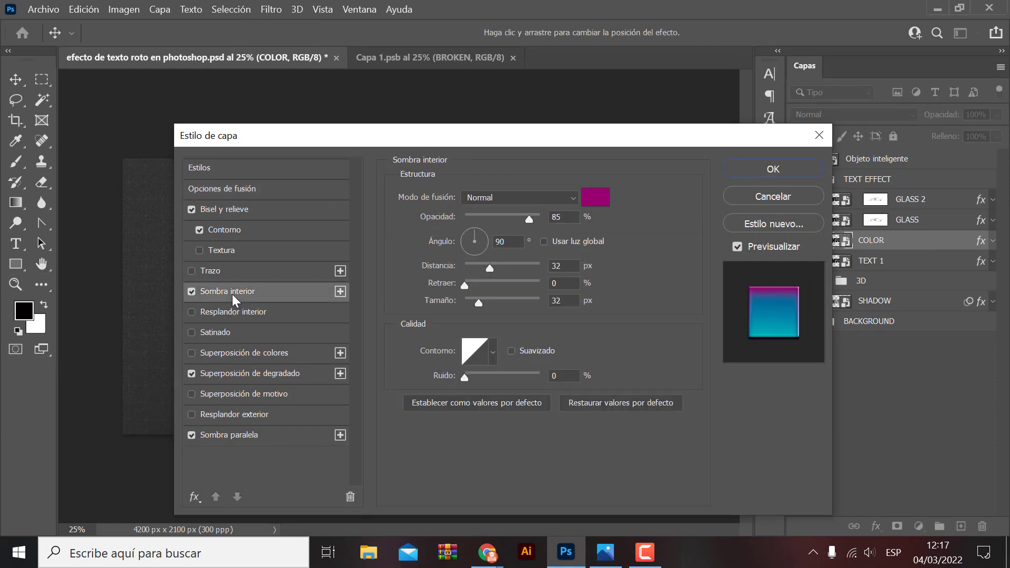
pyautogui.click(596, 201)
pyautogui.moveTo(730, 224); pyautogui.dragTo(722, 246)
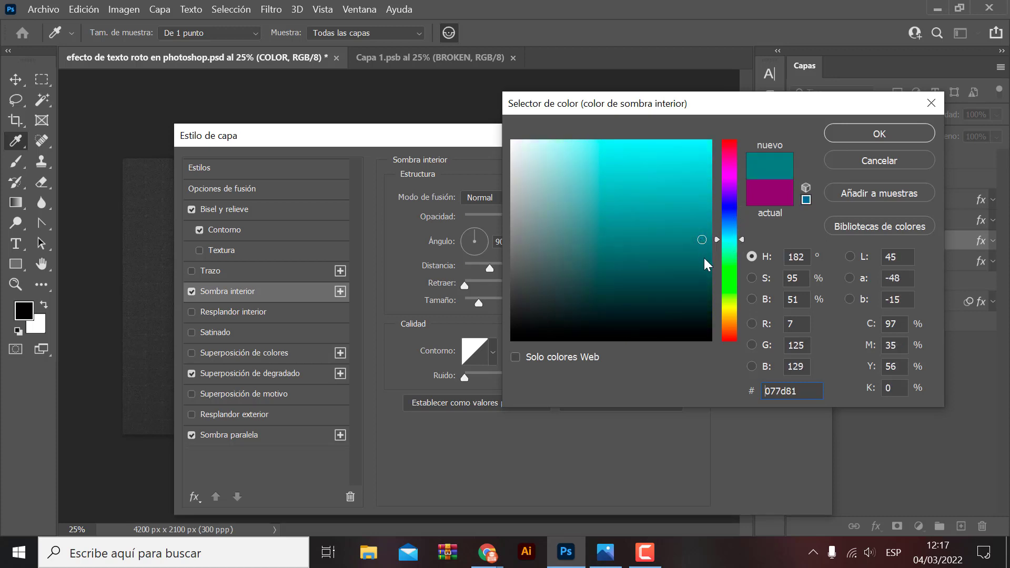
pyautogui.click(705, 261)
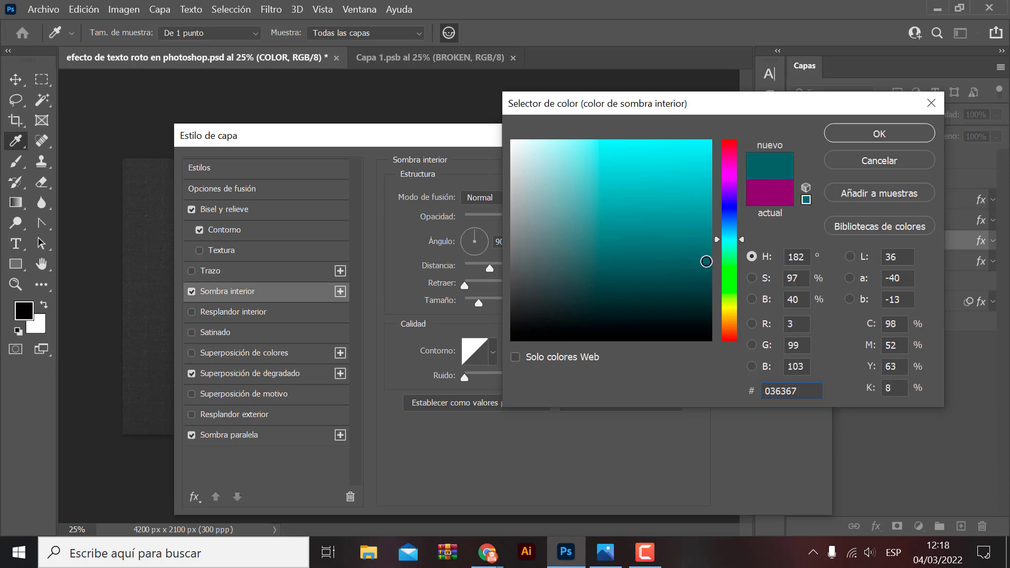
pyautogui.click(851, 136)
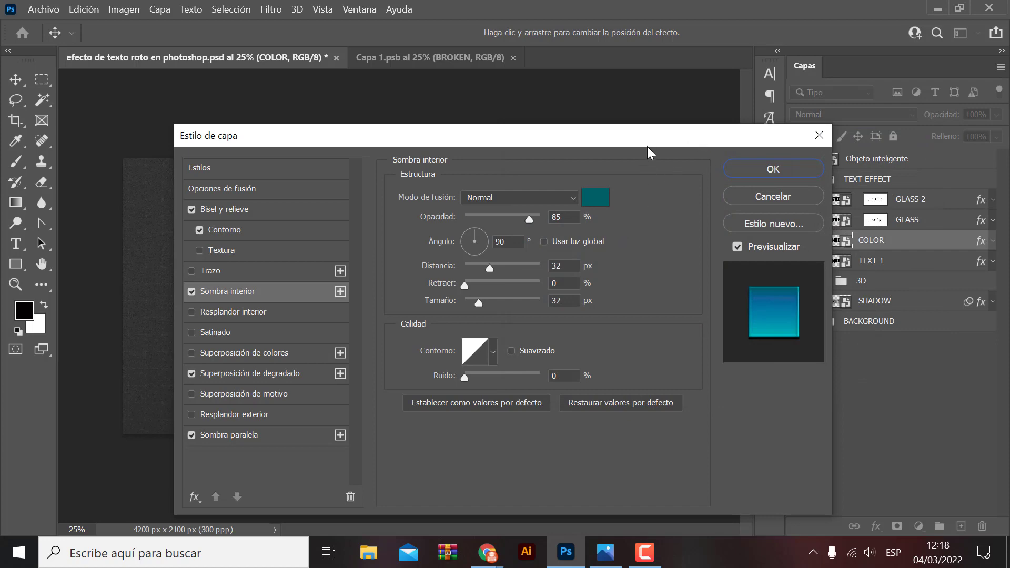
pyautogui.moveTo(647, 146)
pyautogui.mouseDown()
pyautogui.moveTo(589, 425)
pyautogui.moveTo(596, 236)
pyautogui.mouseUp()
pyautogui.click(680, 269)
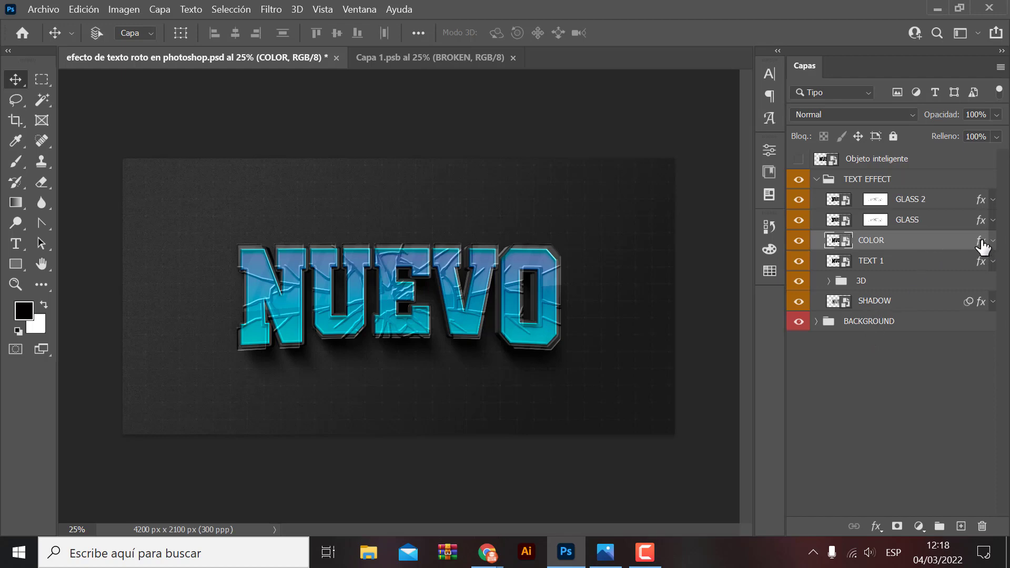
# Edit the Gradient Overlay gradient and darken its left stop to deep teal.
pyautogui.doubleClick(921, 239)
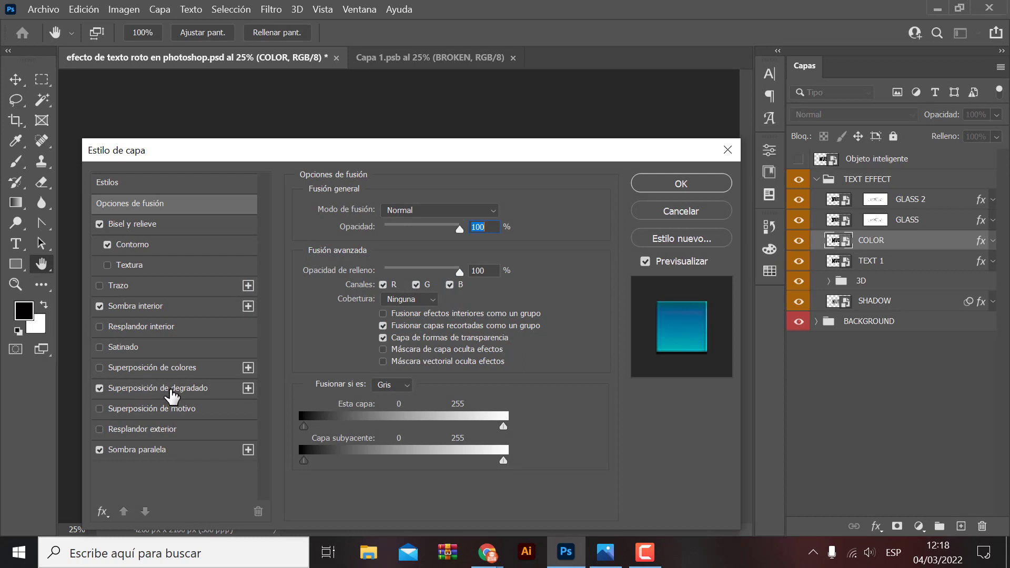
pyautogui.click(171, 391)
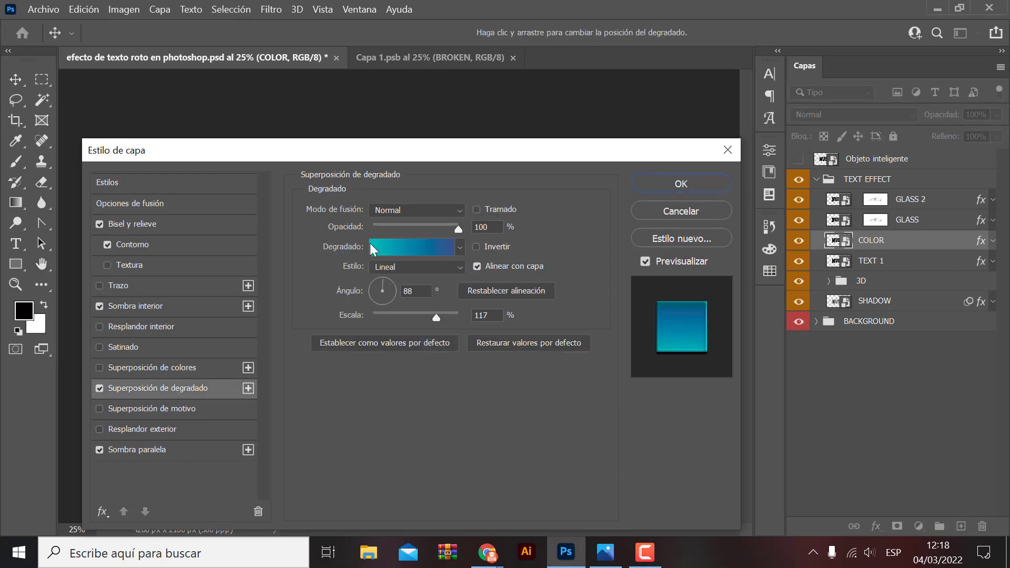
pyautogui.click(412, 245)
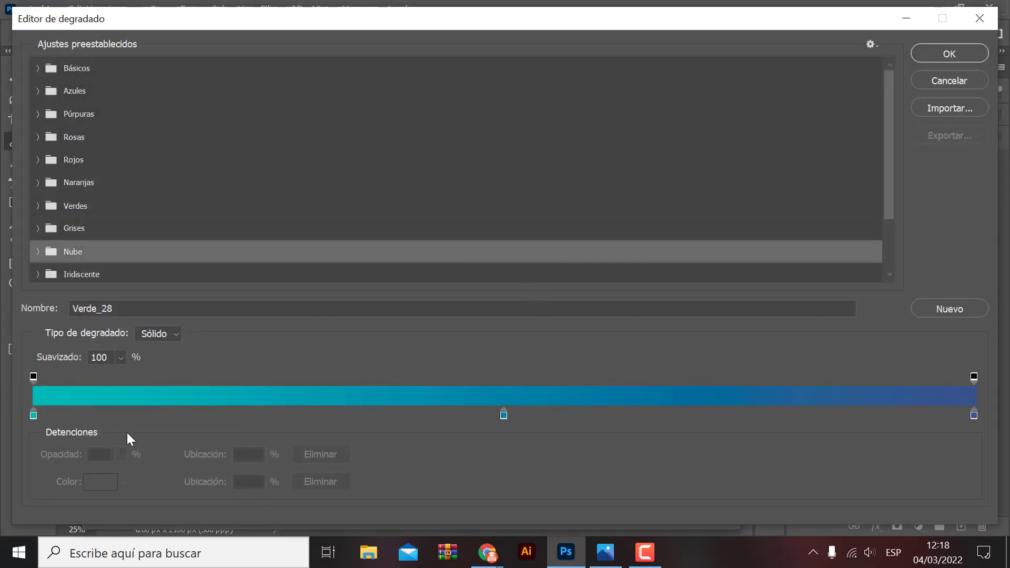
pyautogui.click(34, 415)
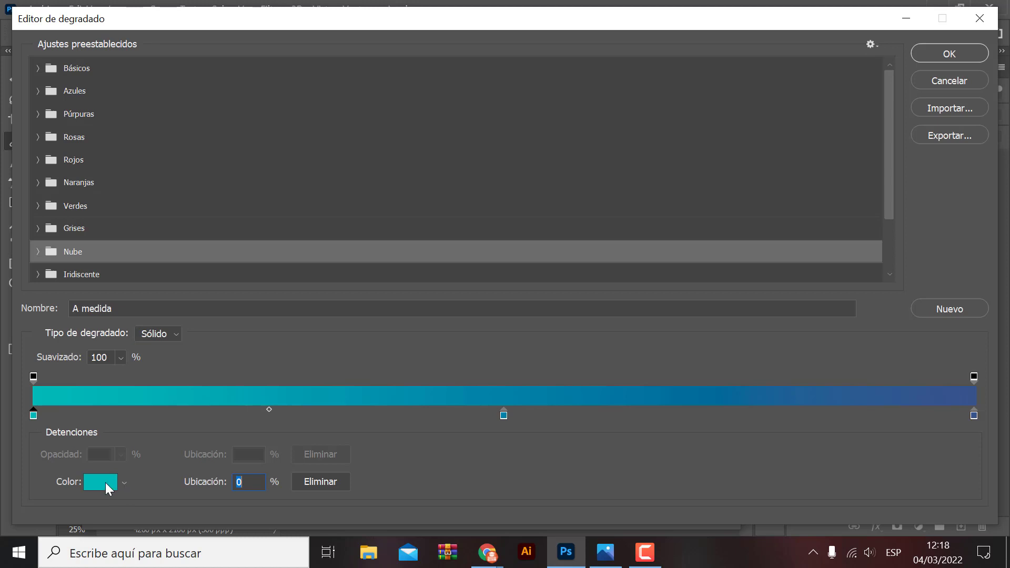
pyautogui.click(105, 482)
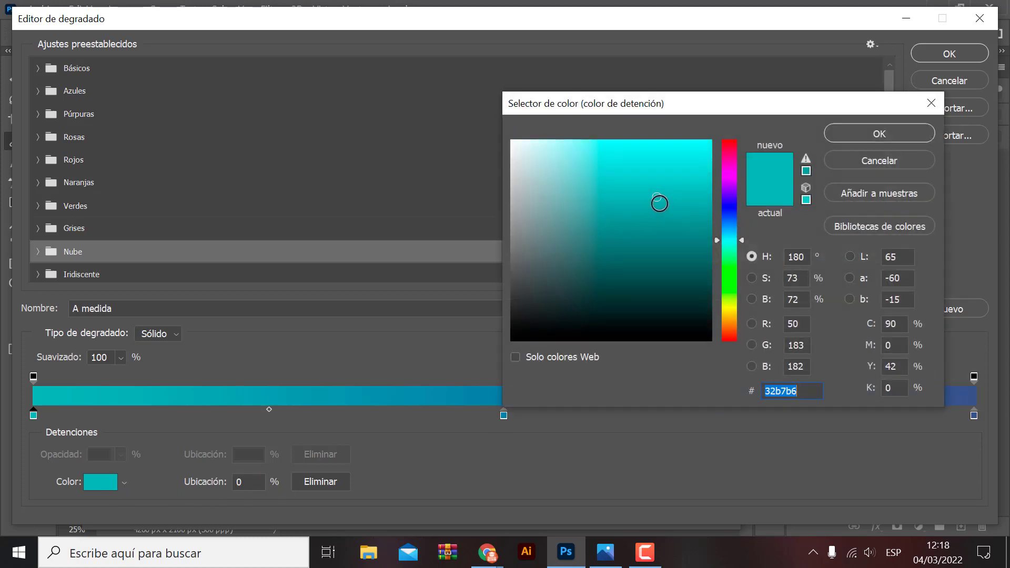
pyautogui.moveTo(660, 203); pyautogui.dragTo(670, 258)
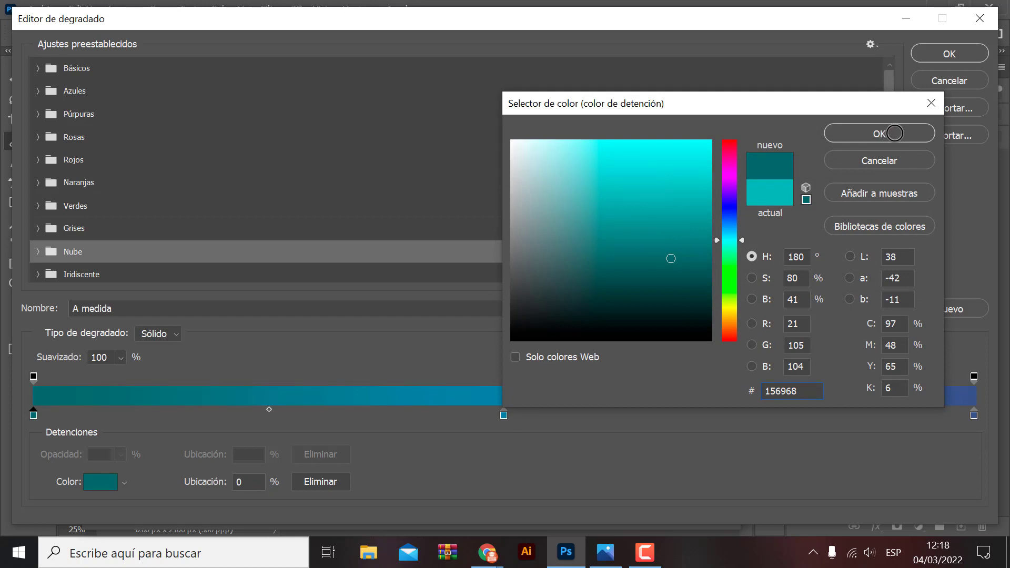
pyautogui.click(895, 133)
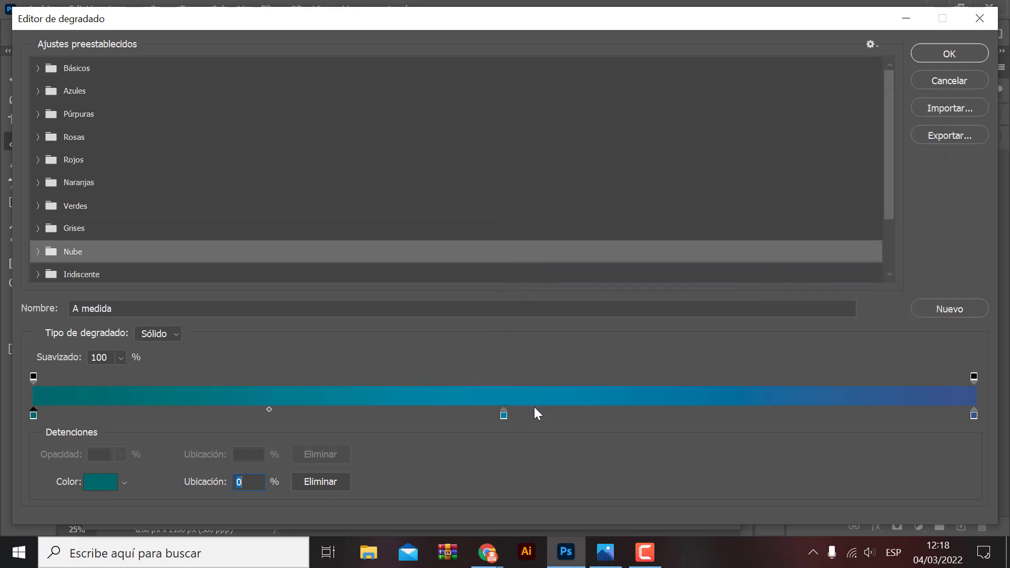
# Lighten the gradient's middle colour stop to light blue.
pyautogui.click(504, 415)
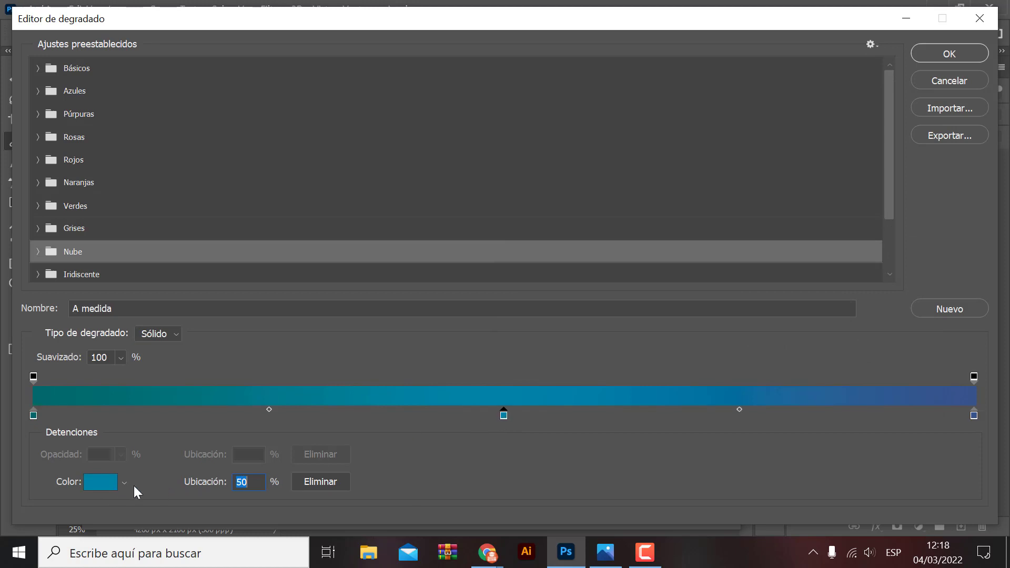
pyautogui.click(100, 482)
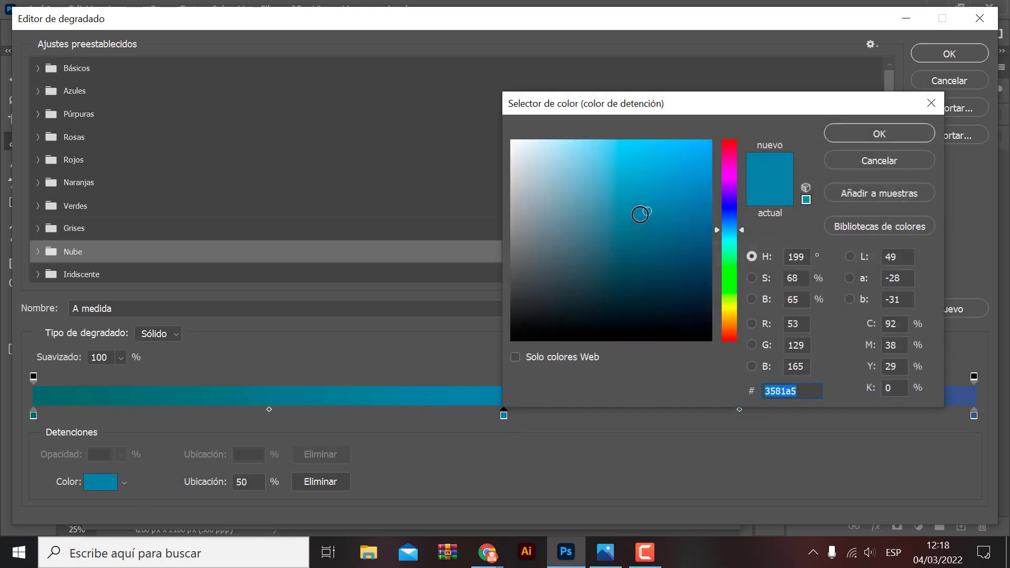
pyautogui.moveTo(622, 190); pyautogui.dragTo(585, 166)
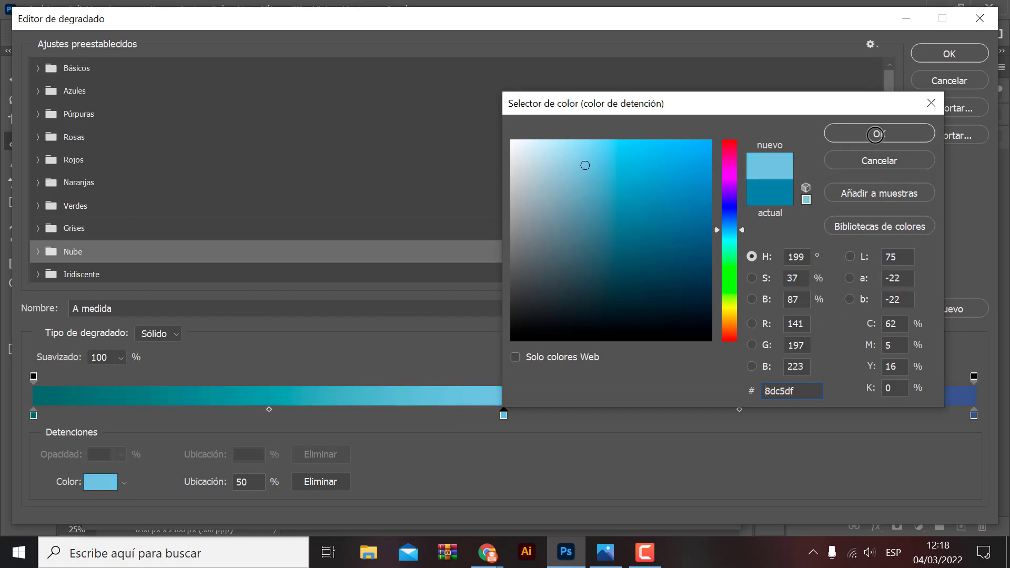
pyautogui.click(876, 134)
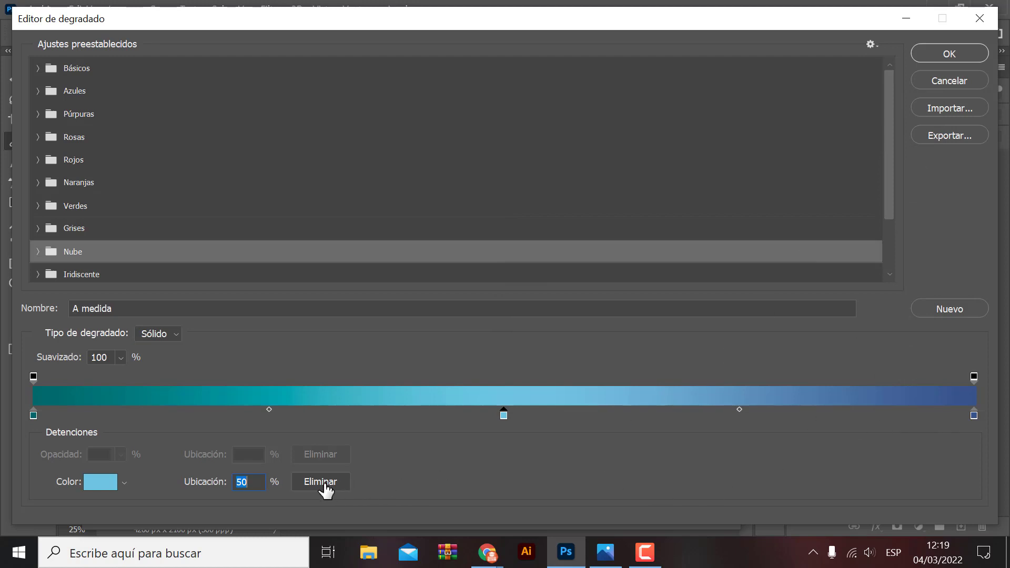
# Add a bright teal #6cddcc colour stop at 19% and accept the gradient.
pyautogui.click(216, 413)
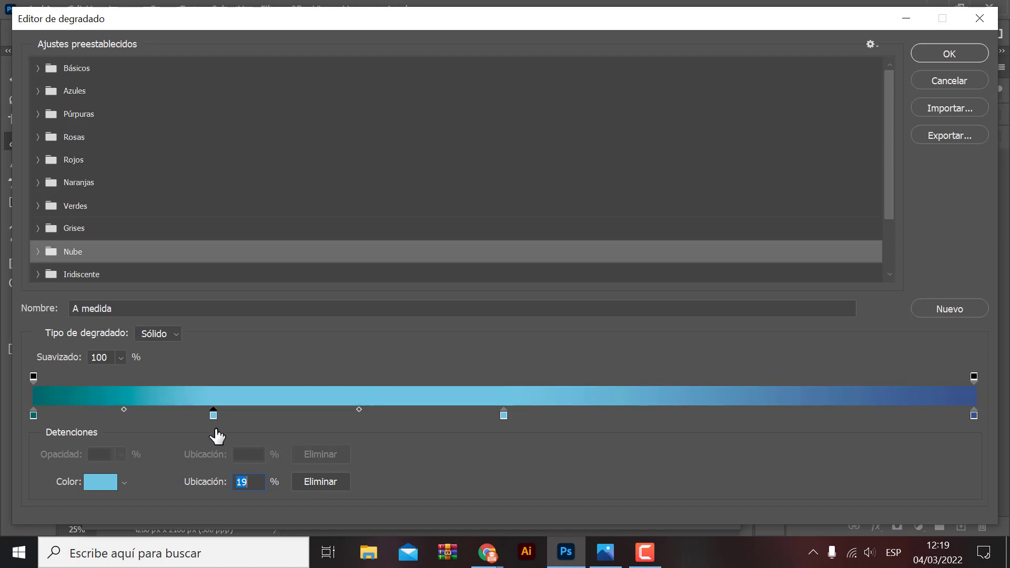
pyautogui.click(101, 483)
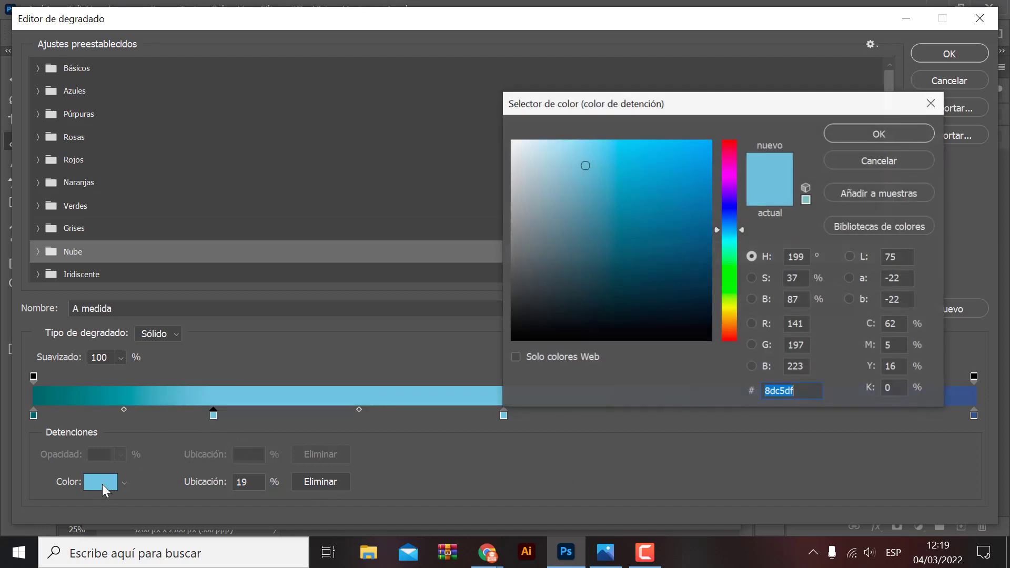
pyautogui.click(734, 245)
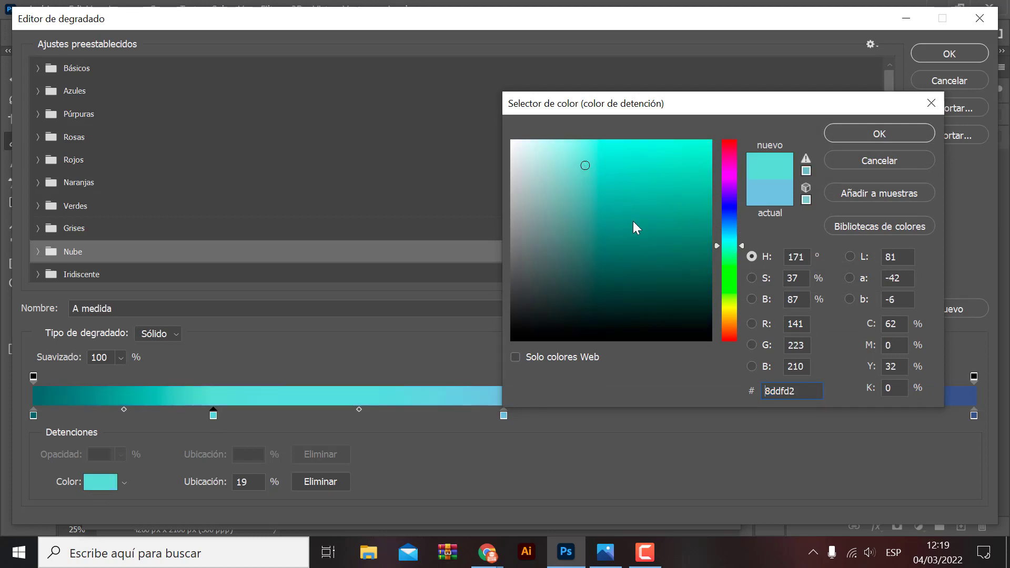
pyautogui.moveTo(635, 222)
pyautogui.mouseDown()
pyautogui.moveTo(647, 232)
pyautogui.moveTo(614, 167)
pyautogui.mouseUp()
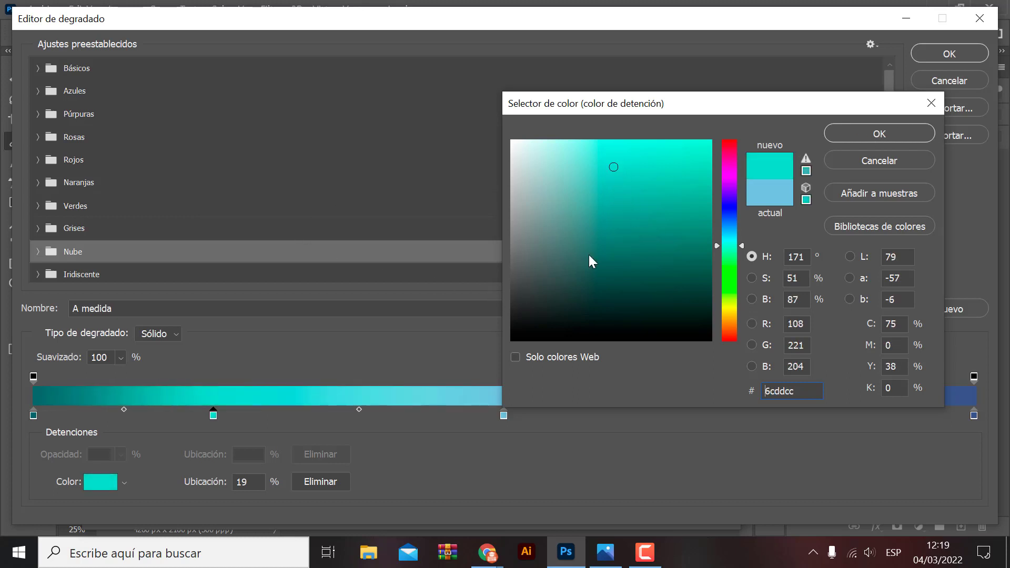
pyautogui.press('Return')
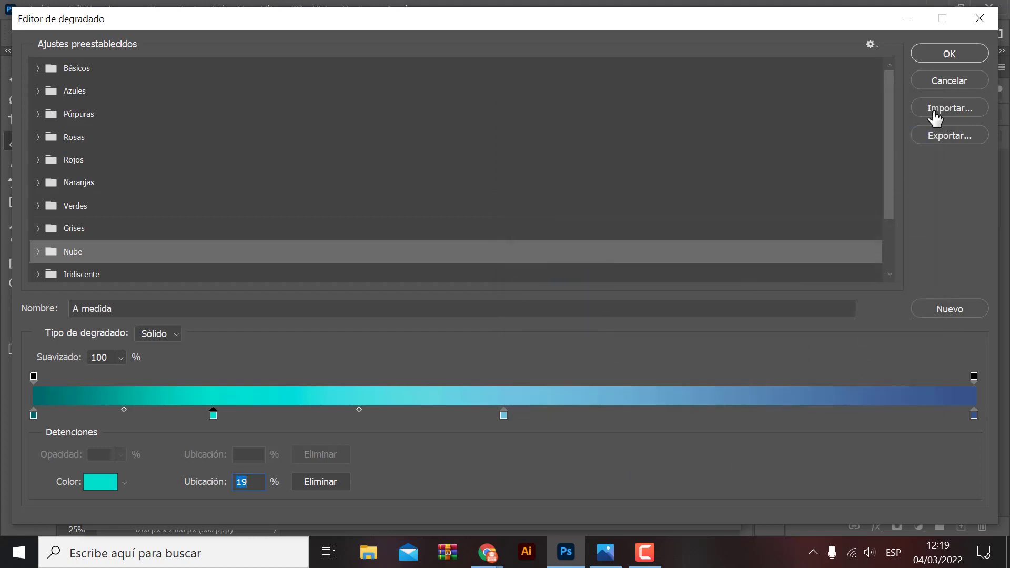
pyautogui.click(954, 55)
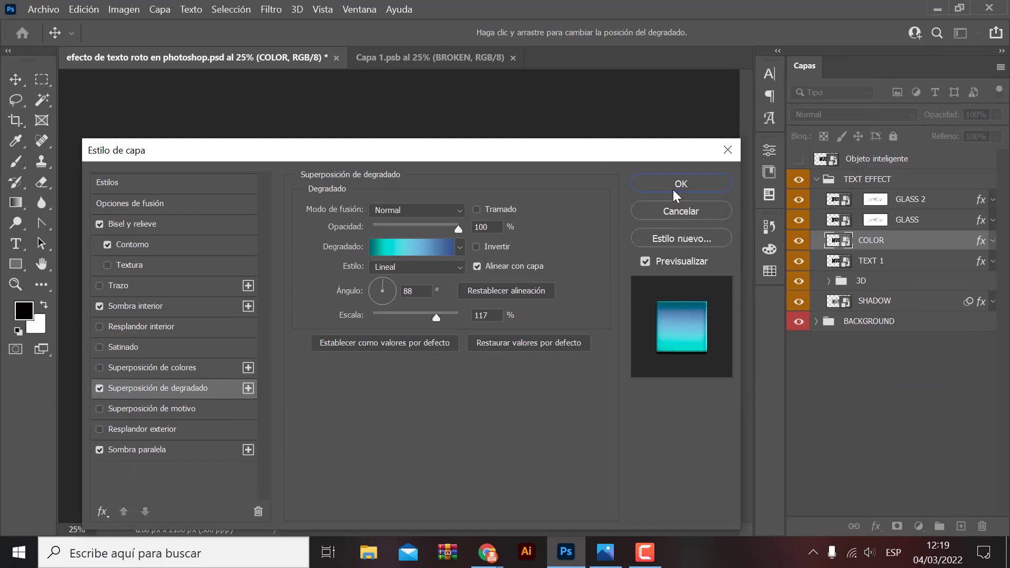
# Apply the COLOR layer style, zoom in on NUEVO, and collapse the TEXT EFFECT group.
pyautogui.click(159, 307)
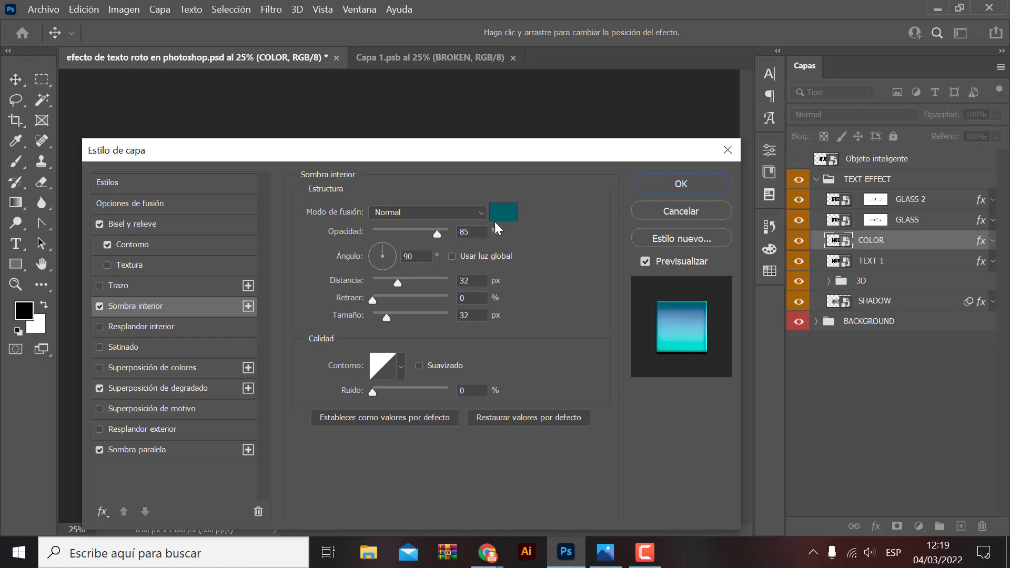
pyautogui.click(677, 188)
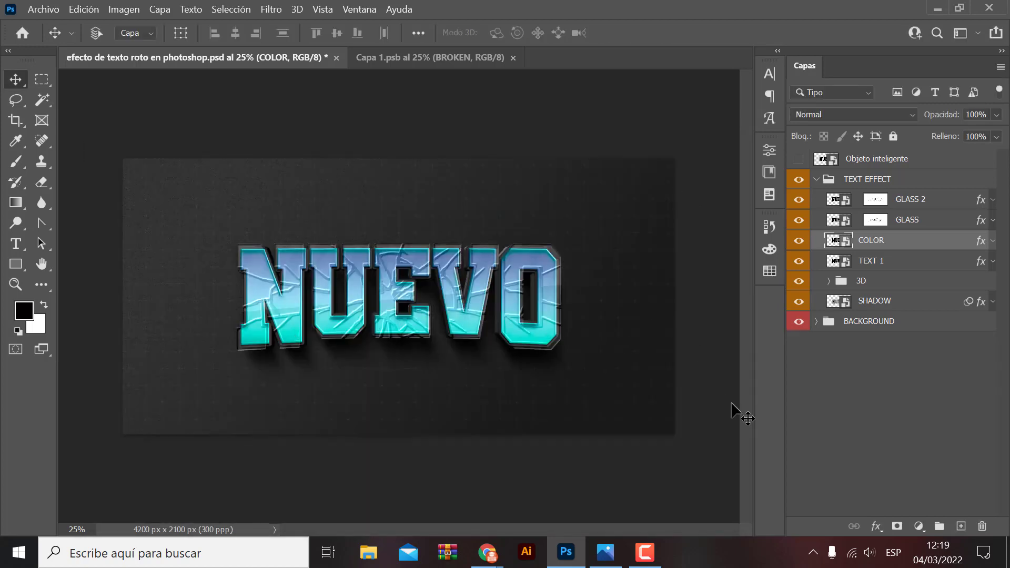
pyautogui.hotkey('ctrl', '+')
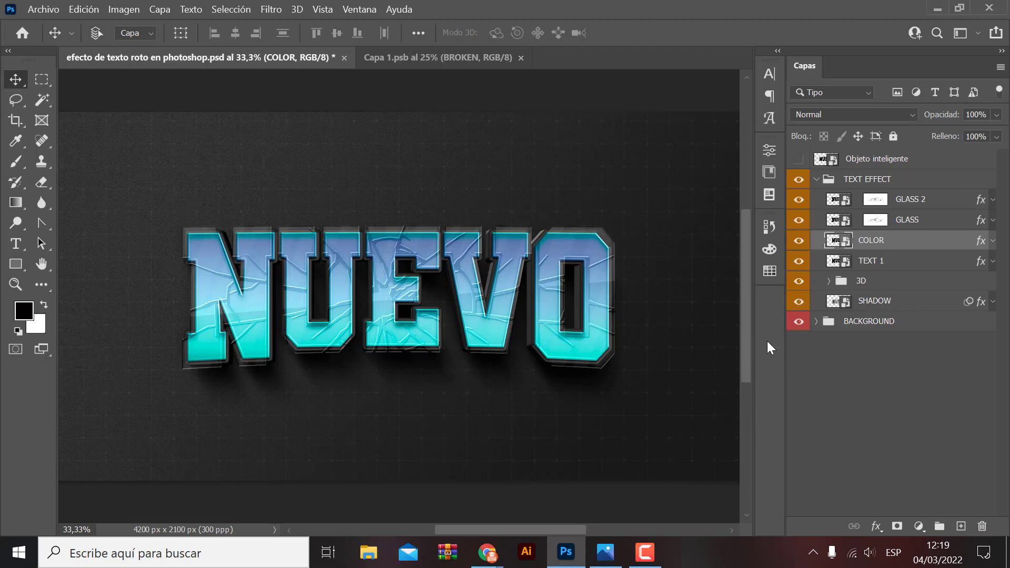
pyautogui.click(816, 179)
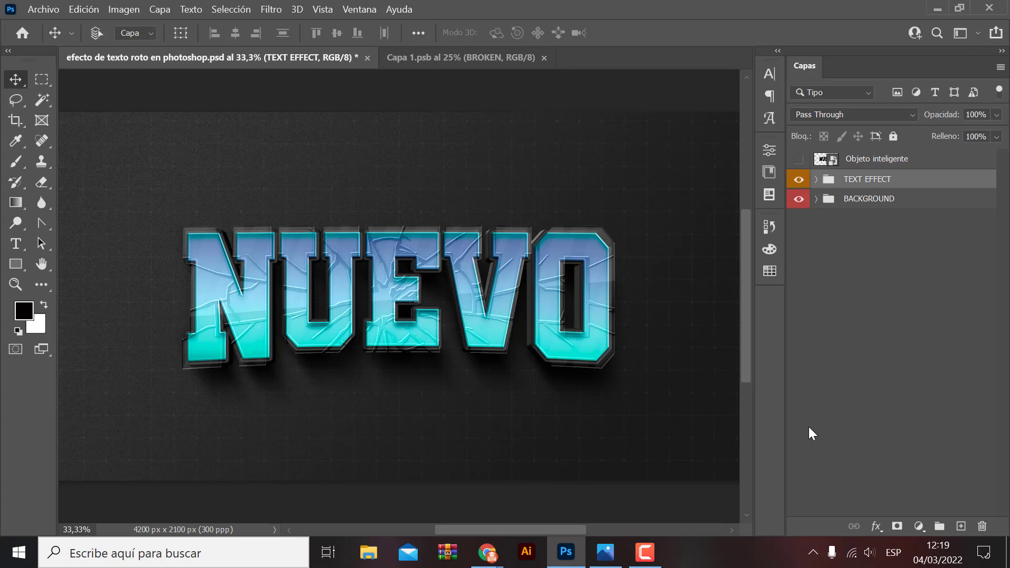
pyautogui.click(864, 204)
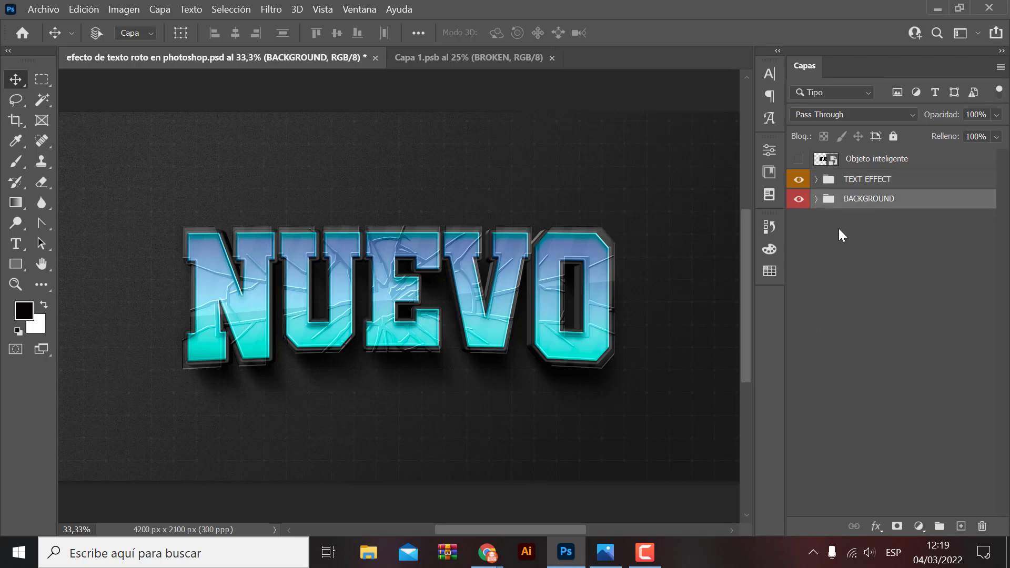
pyautogui.click(803, 200)
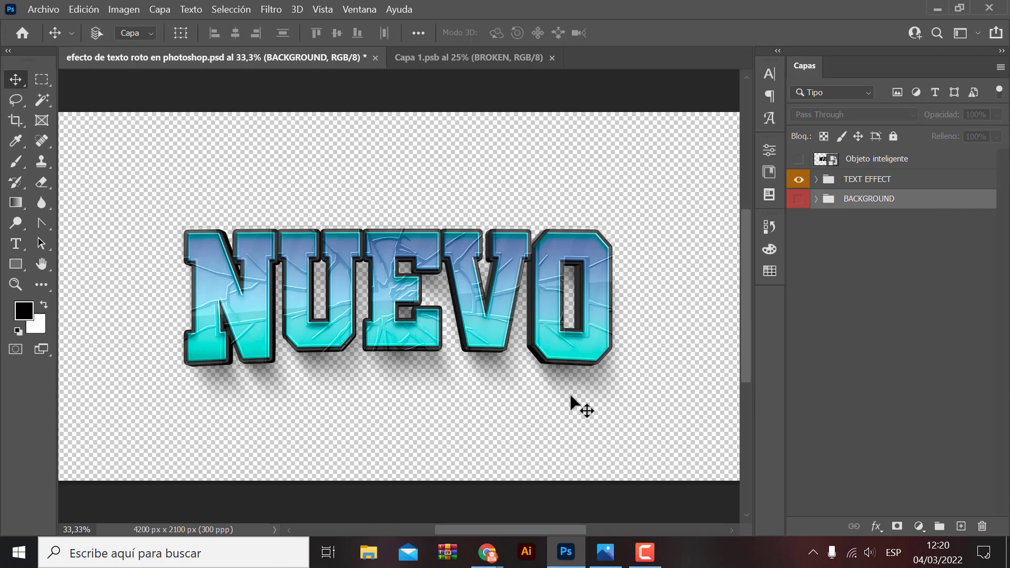
pyautogui.click(797, 205)
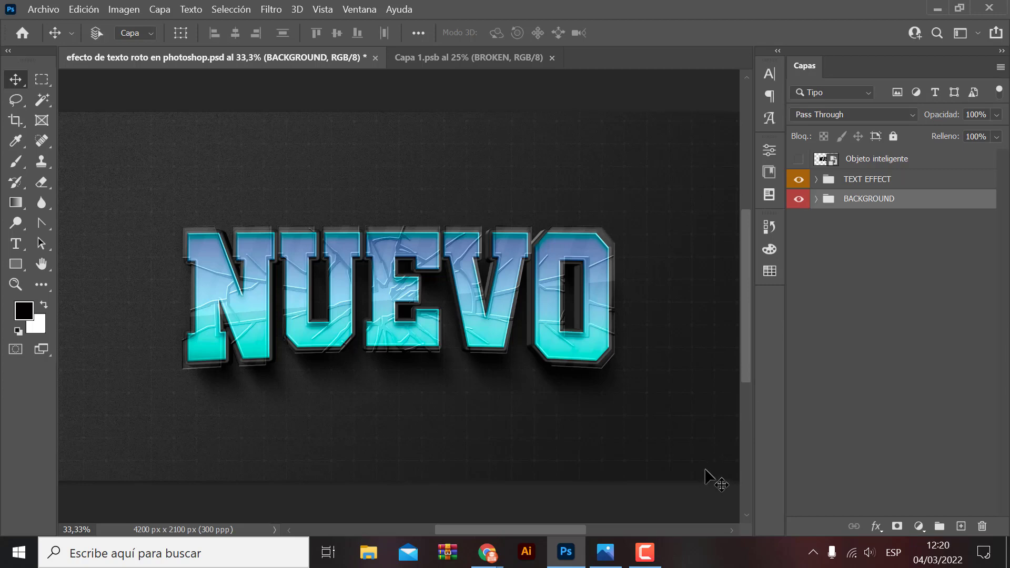
# Save the document to the Desktop as Photoshop PSD 'texto roto'.
pyautogui.click(55, 10)
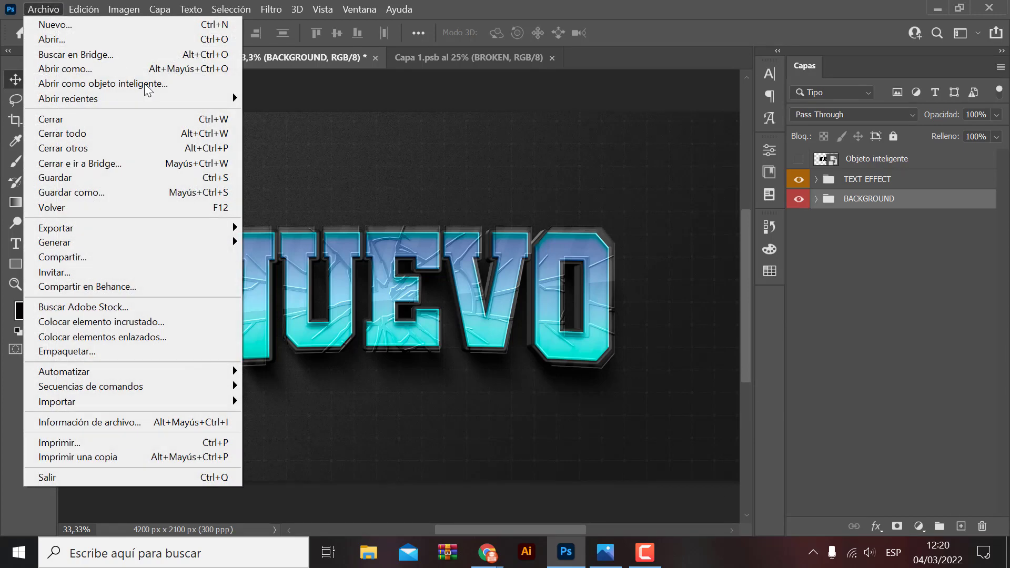
pyautogui.click(89, 193)
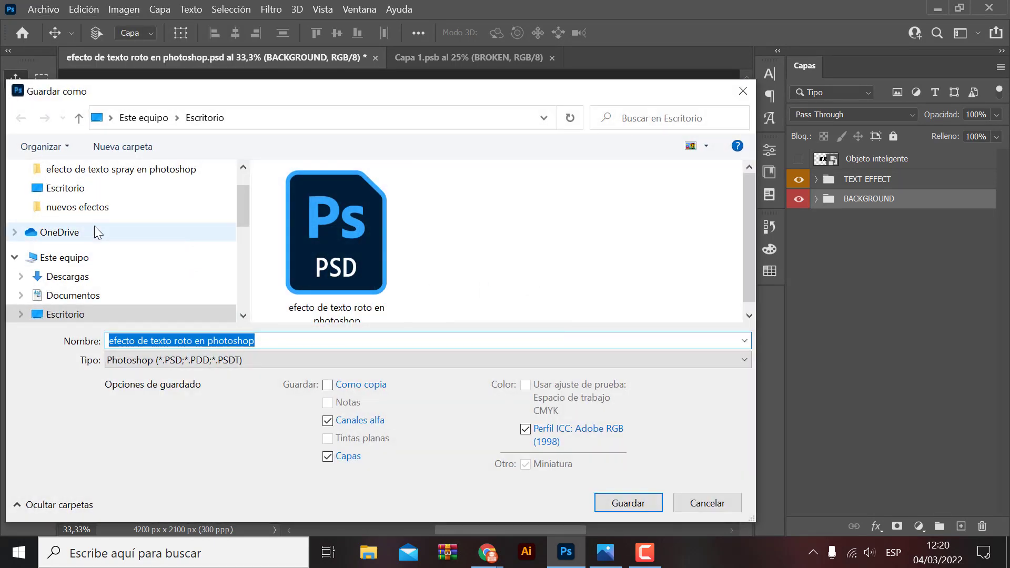
pyautogui.scroll(1, 69, 237)
pyautogui.click(66, 238)
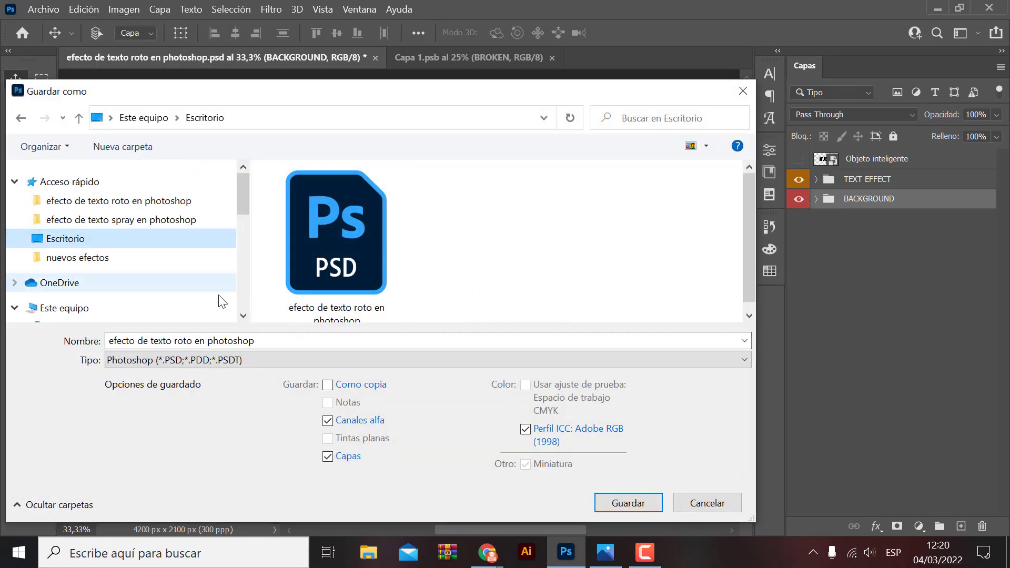
pyautogui.click(203, 342)
pyautogui.moveTo(284, 340); pyautogui.dragTo(83, 327)
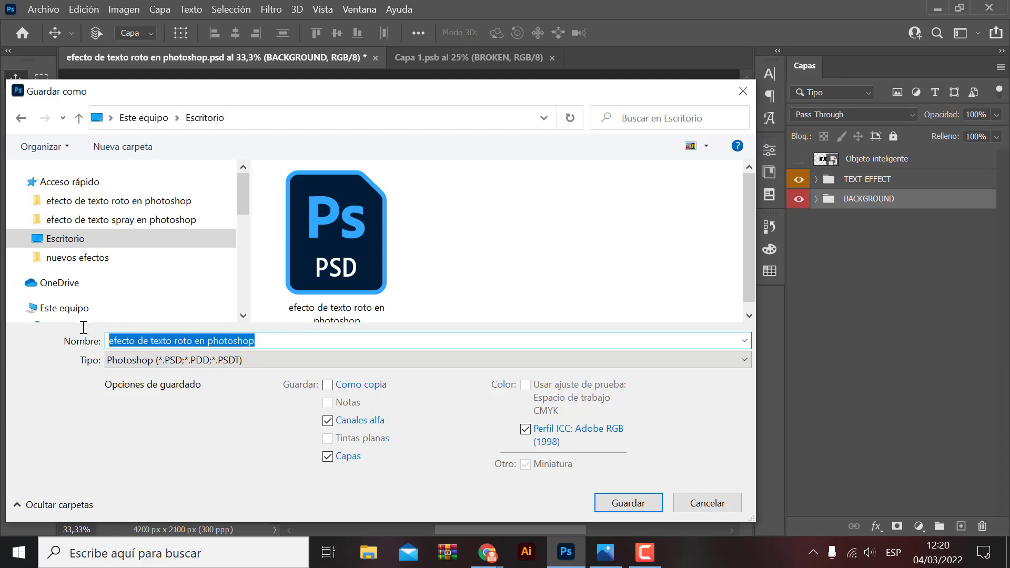
pyautogui.write('tex')
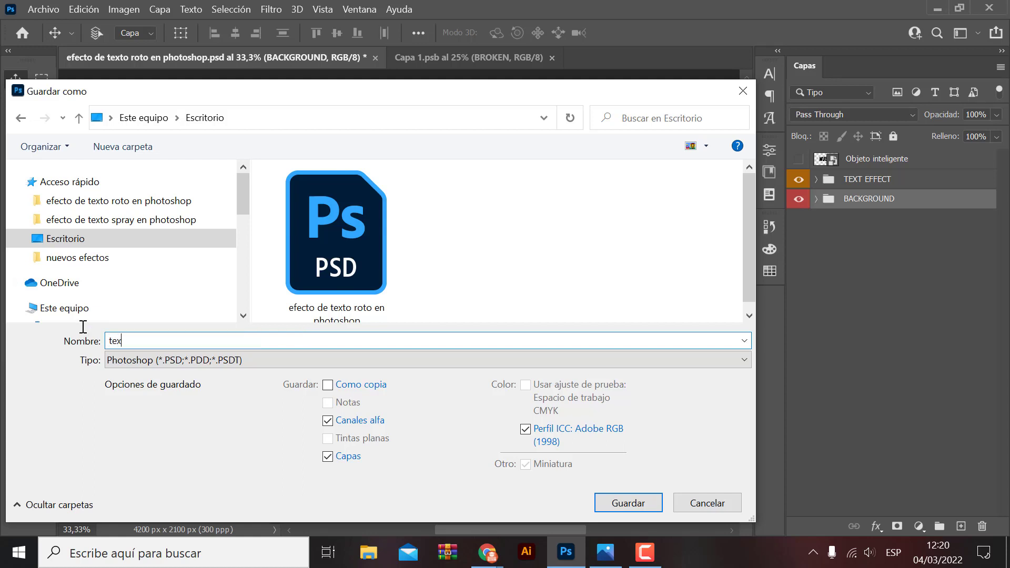
pyautogui.write('to ro')
pyautogui.write('to')
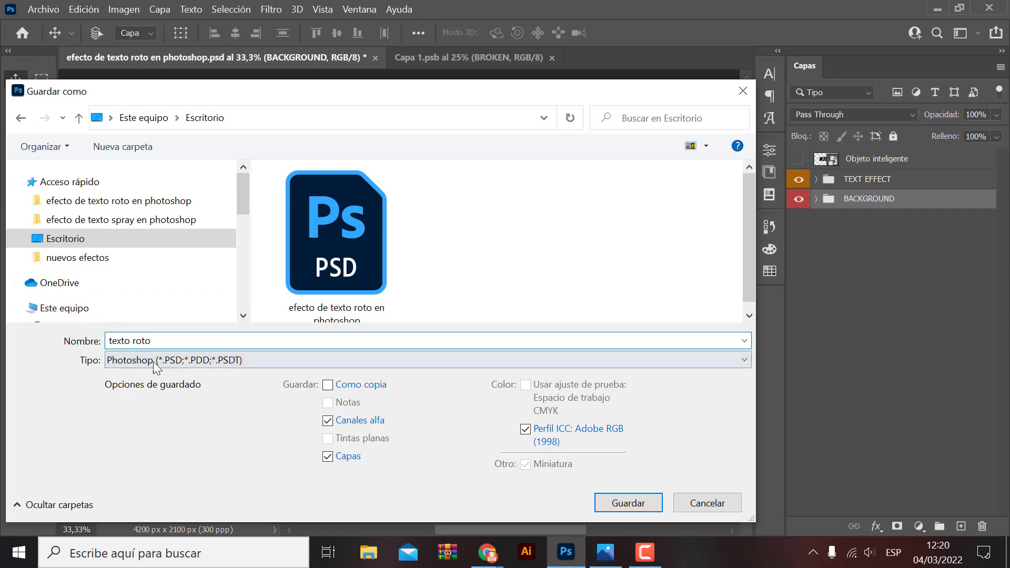
pyautogui.click(154, 363)
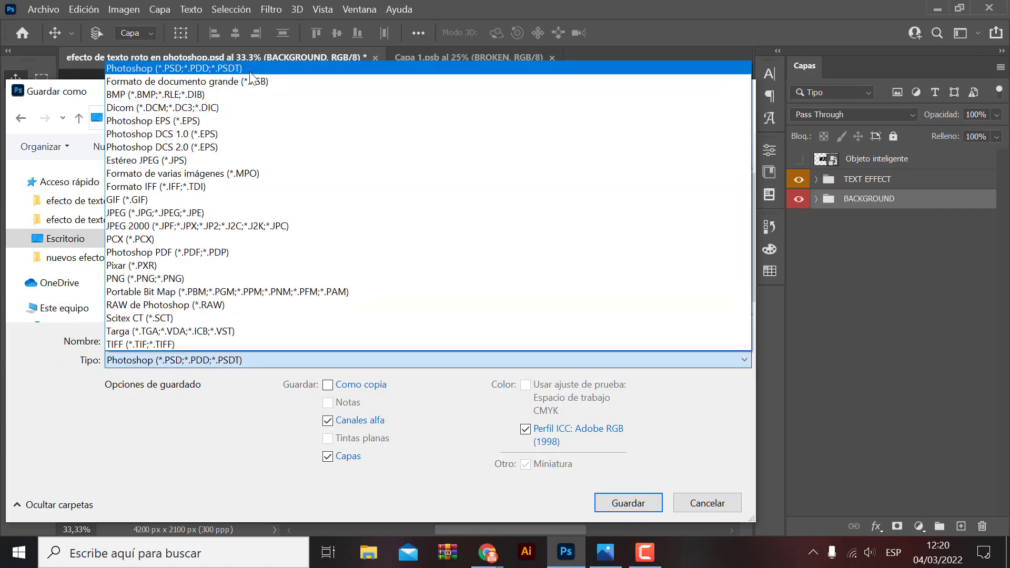
pyautogui.click(297, 68)
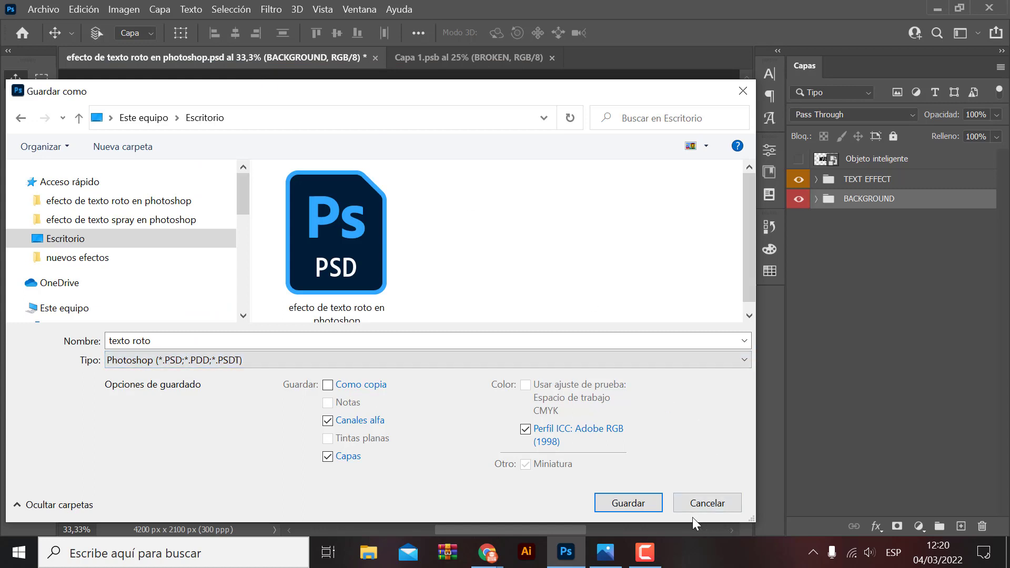
pyautogui.click(646, 508)
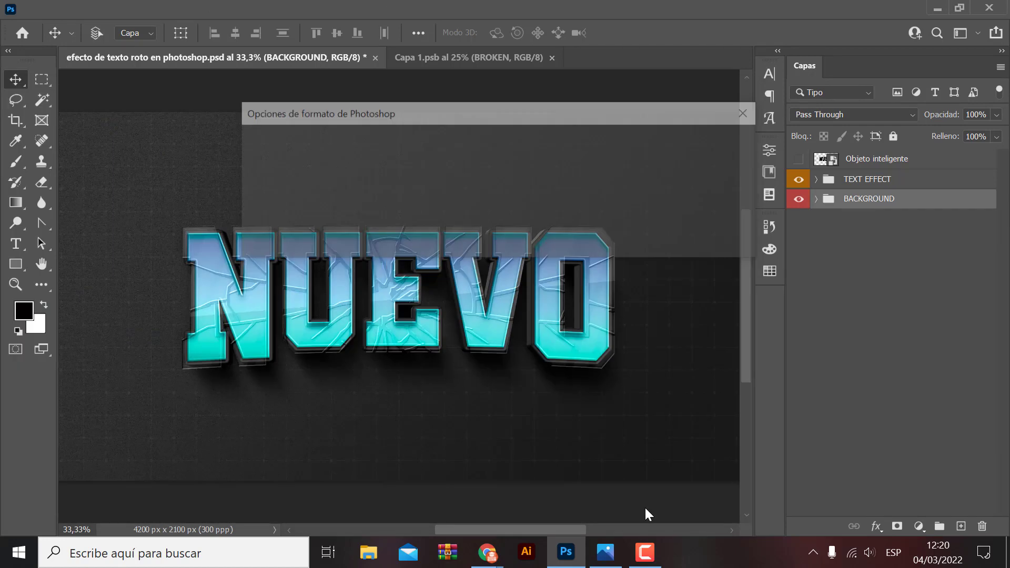
pyautogui.click(716, 143)
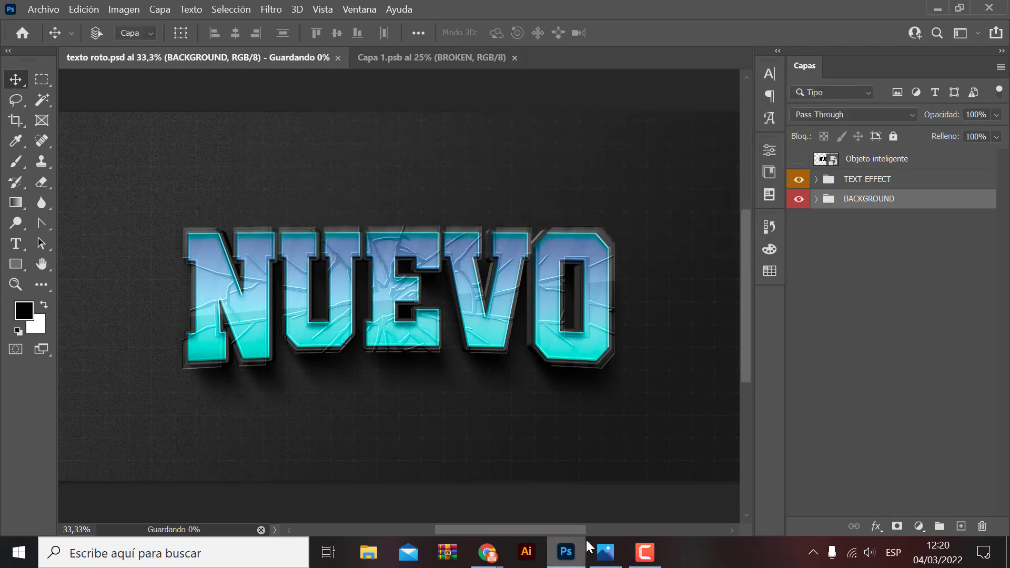
pyautogui.click(1008, 553)
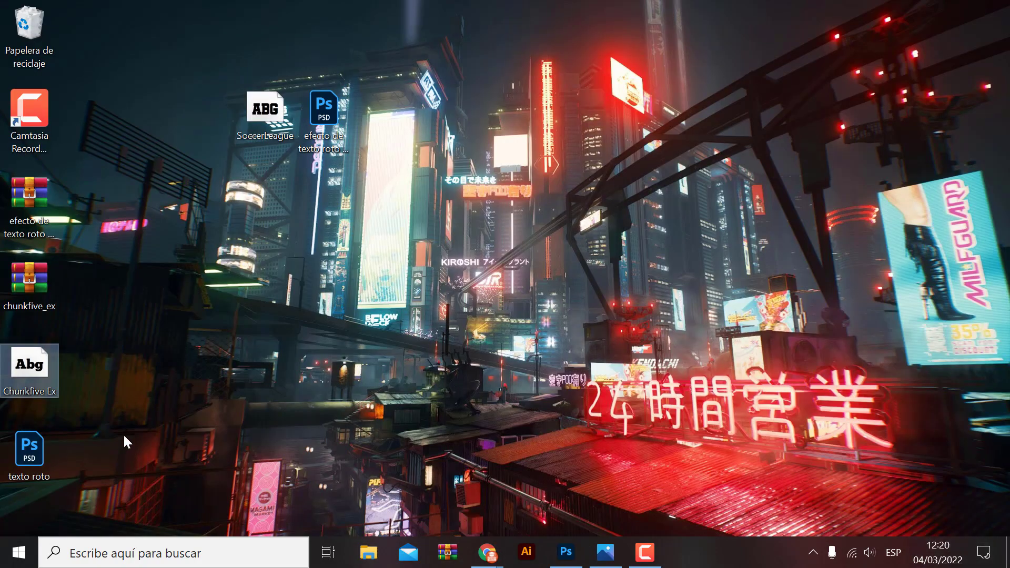
pyautogui.moveTo(29, 451)
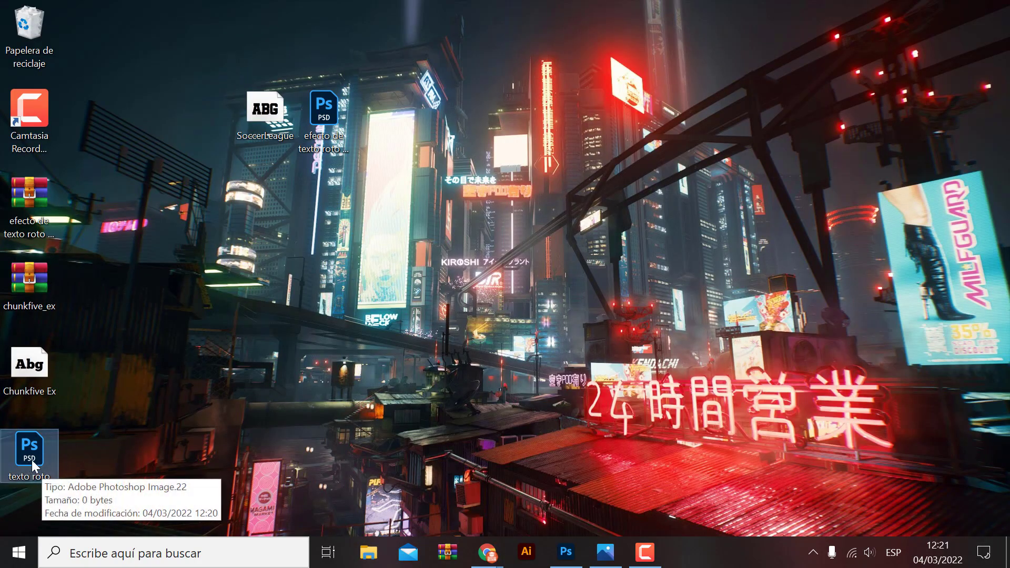
pyautogui.click(560, 550)
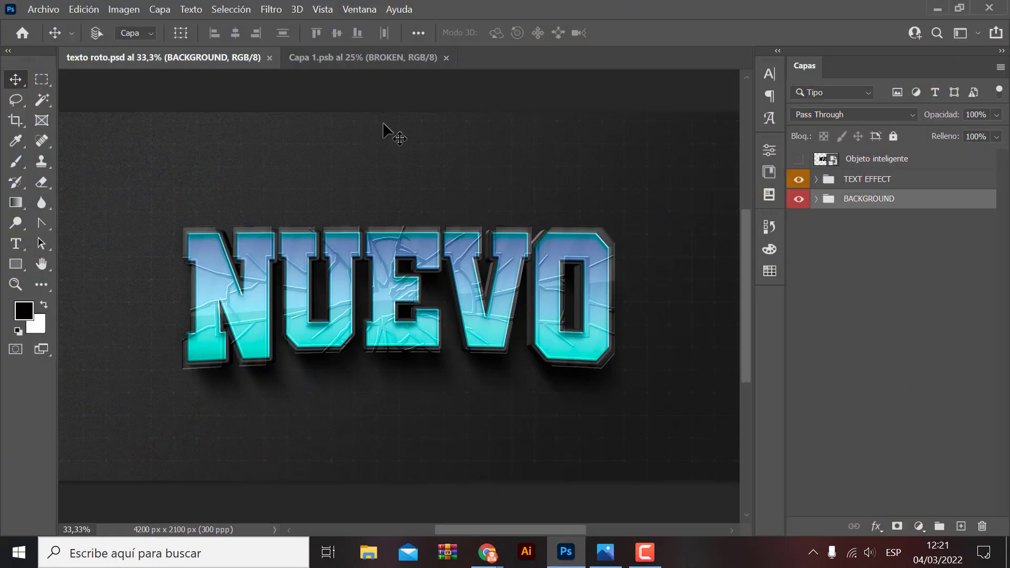
pyautogui.click(269, 58)
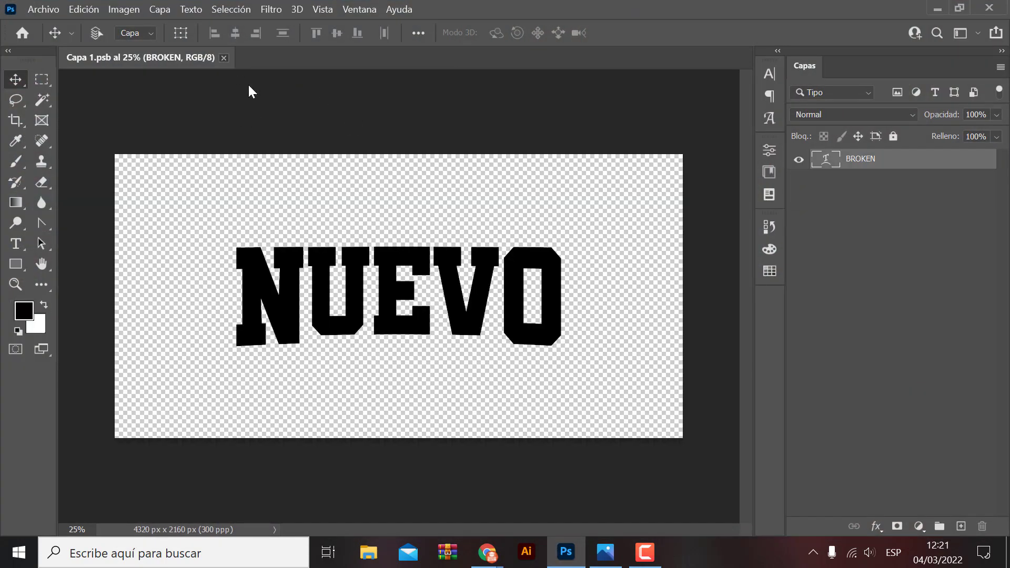
pyautogui.click(223, 57)
pyautogui.click(566, 552)
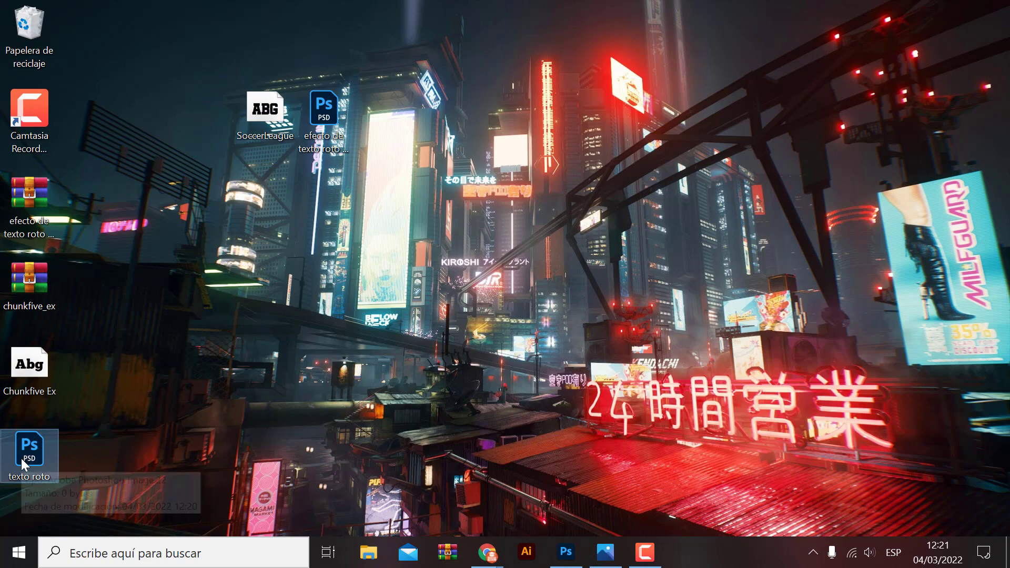
pyautogui.click(322, 134)
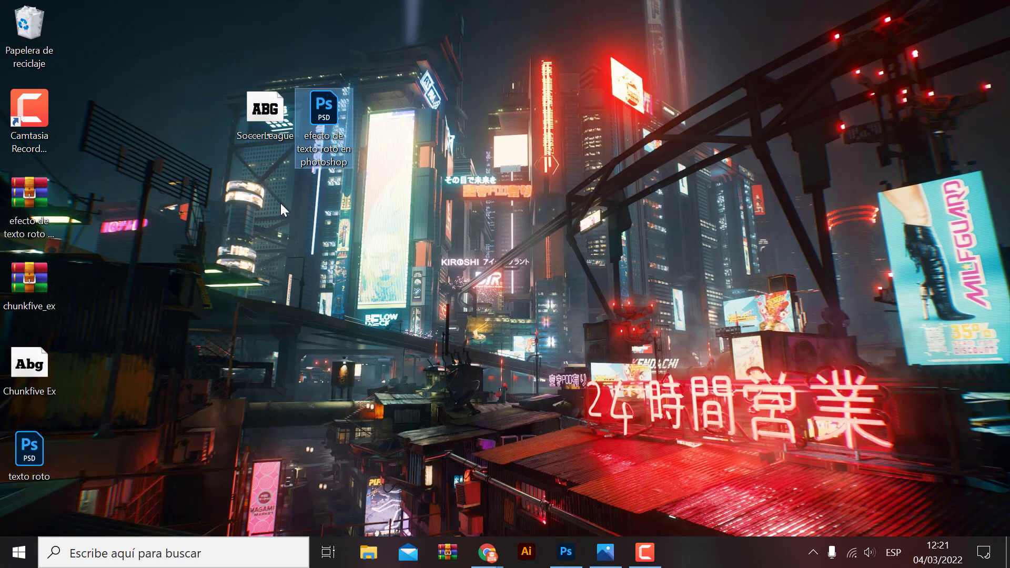
pyautogui.doubleClick(24, 443)
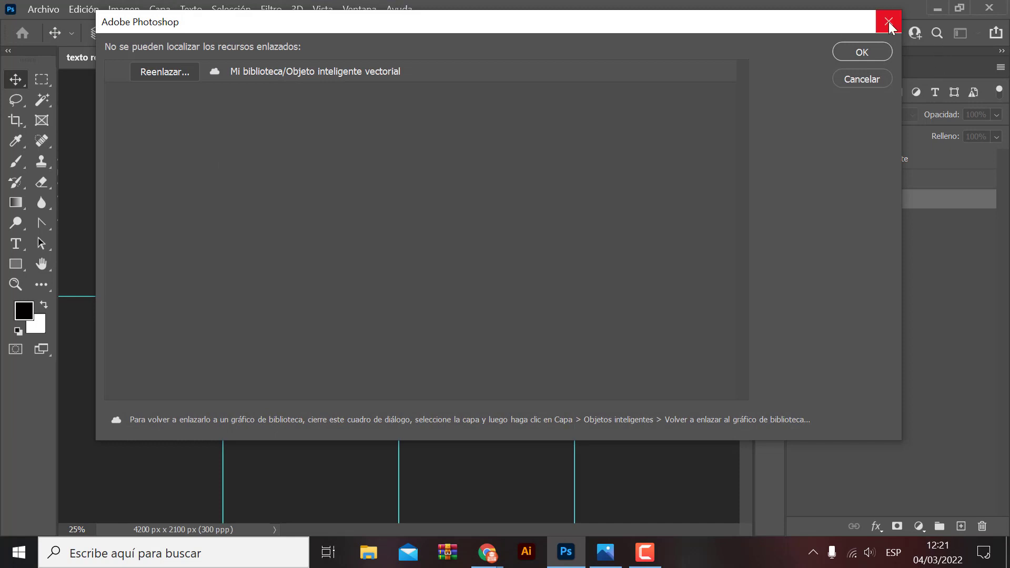
pyautogui.click(889, 21)
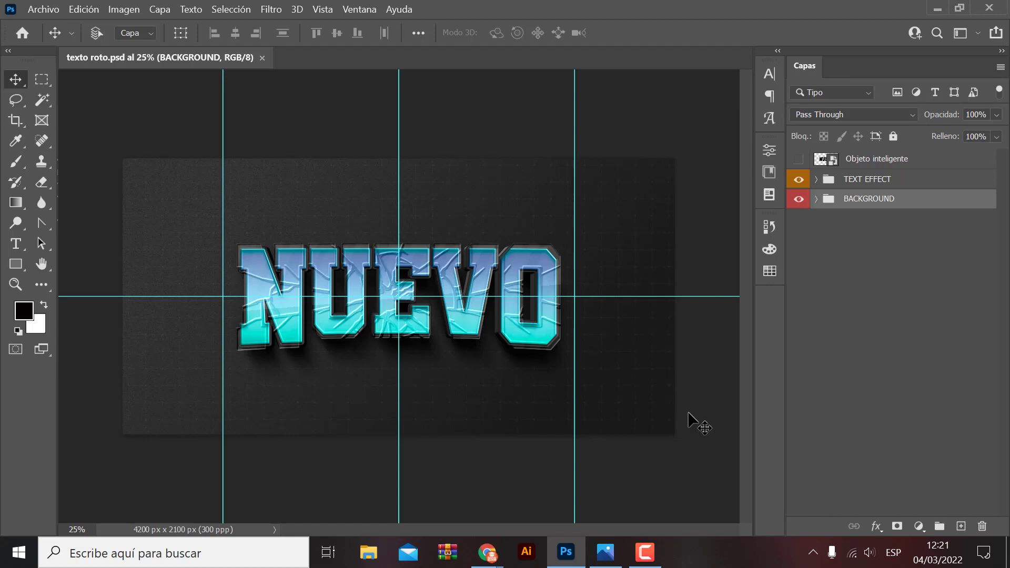
# Save a JPEG copy of the document named texto roto.
pyautogui.click(50, 10)
pyautogui.click(29, 193)
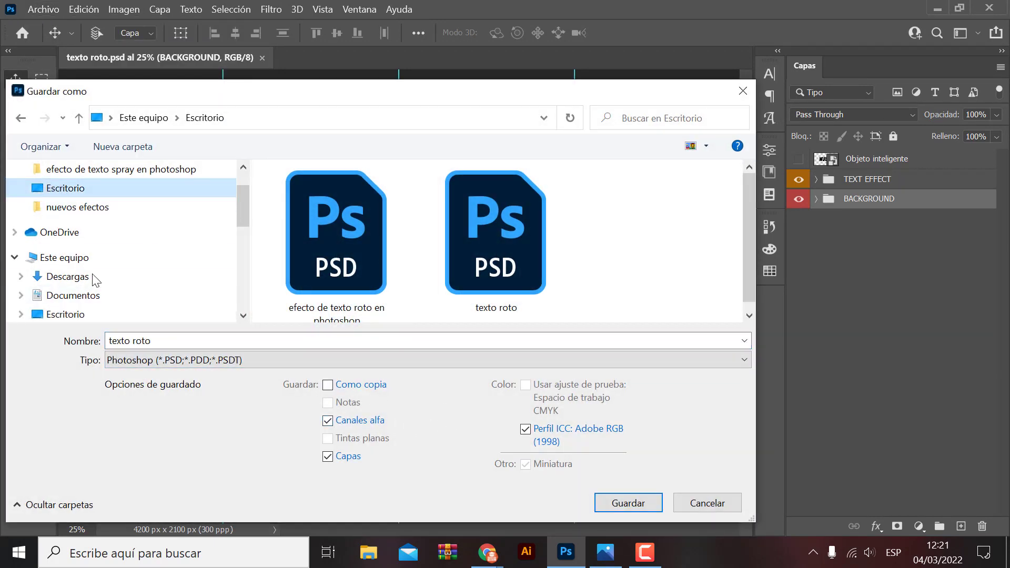
pyautogui.click(160, 363)
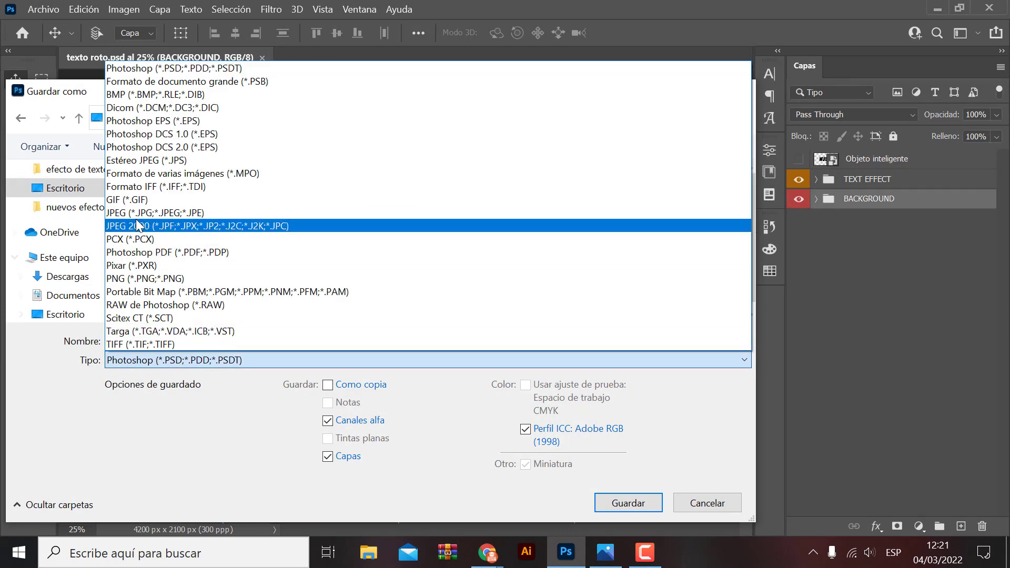
pyautogui.click(150, 213)
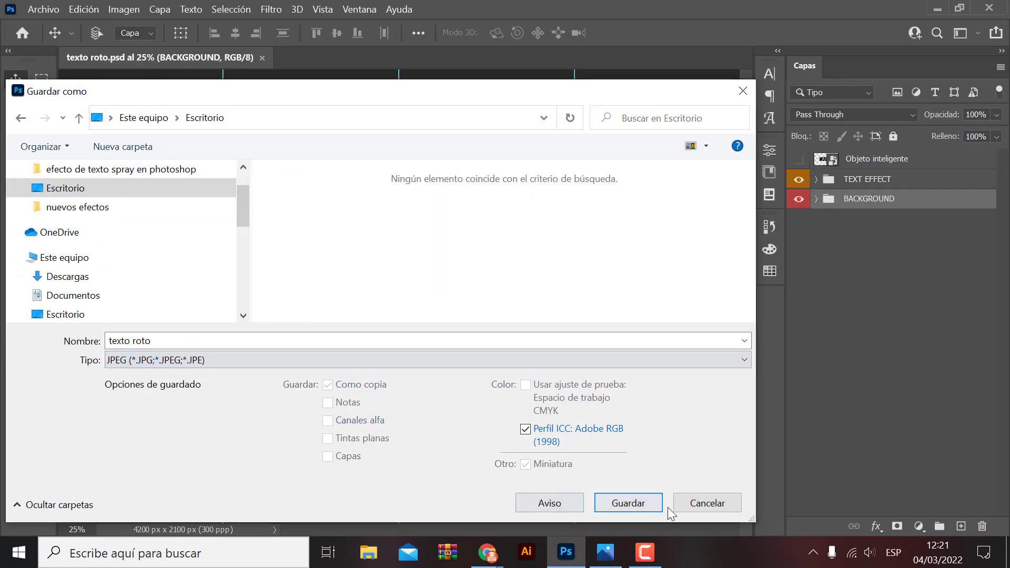
pyautogui.click(625, 505)
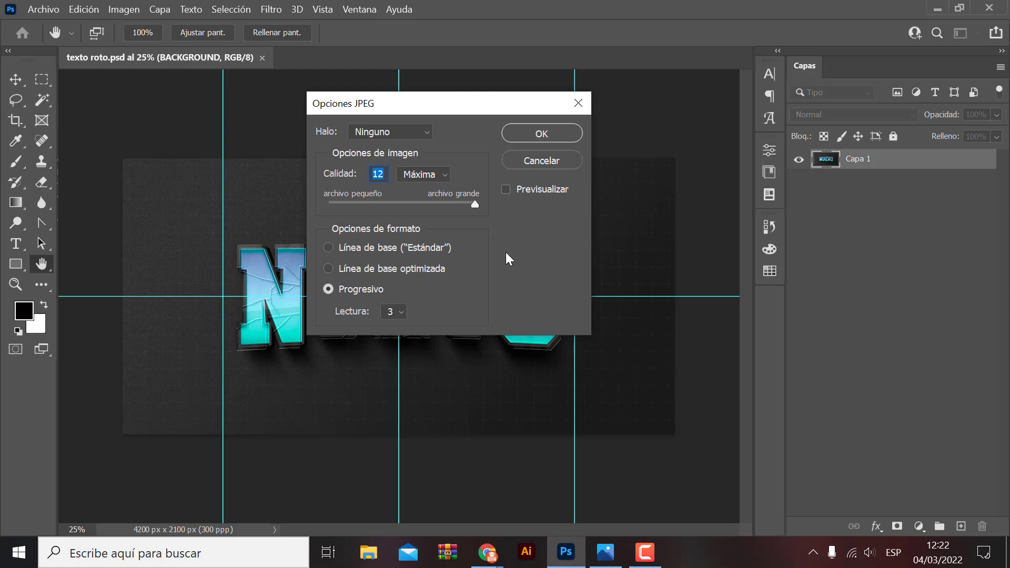
# Keep JPEG quality at 12 (Máxima), finish the export, and show the desktop.
pyautogui.moveTo(473, 205); pyautogui.dragTo(379, 205)
pyautogui.moveTo(371, 204); pyautogui.dragTo(507, 218)
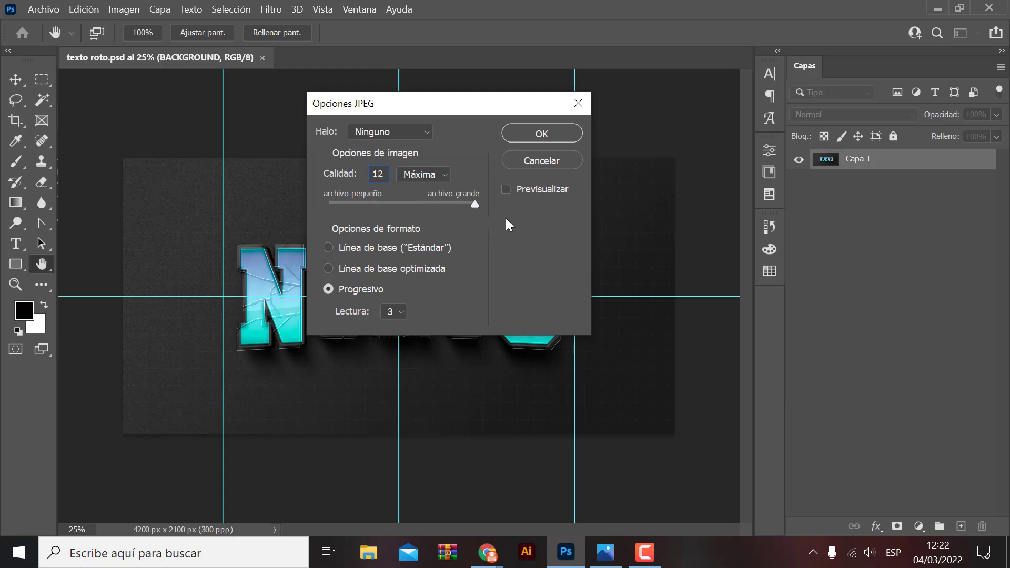
pyautogui.click(548, 132)
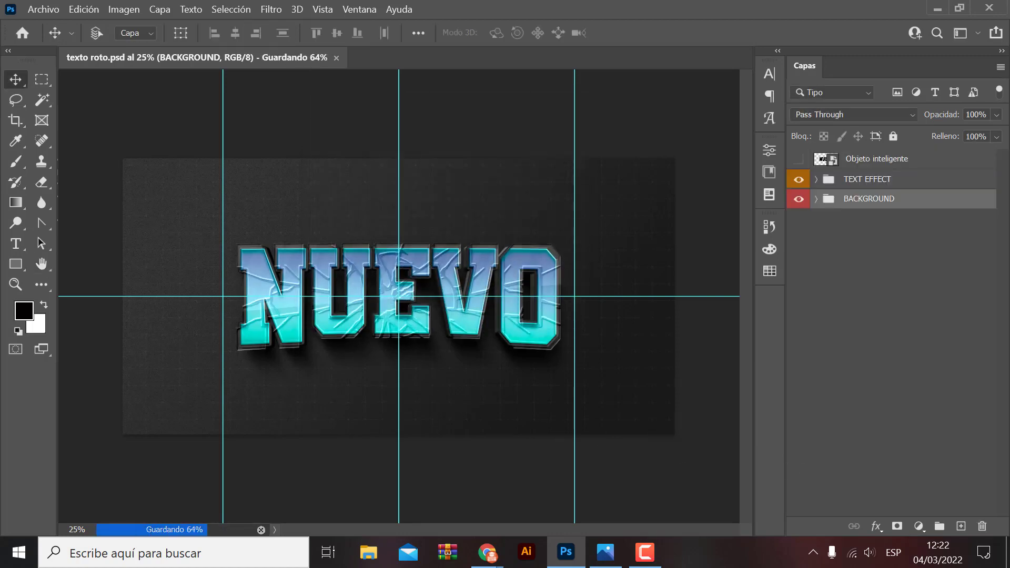
pyautogui.press('super+d')
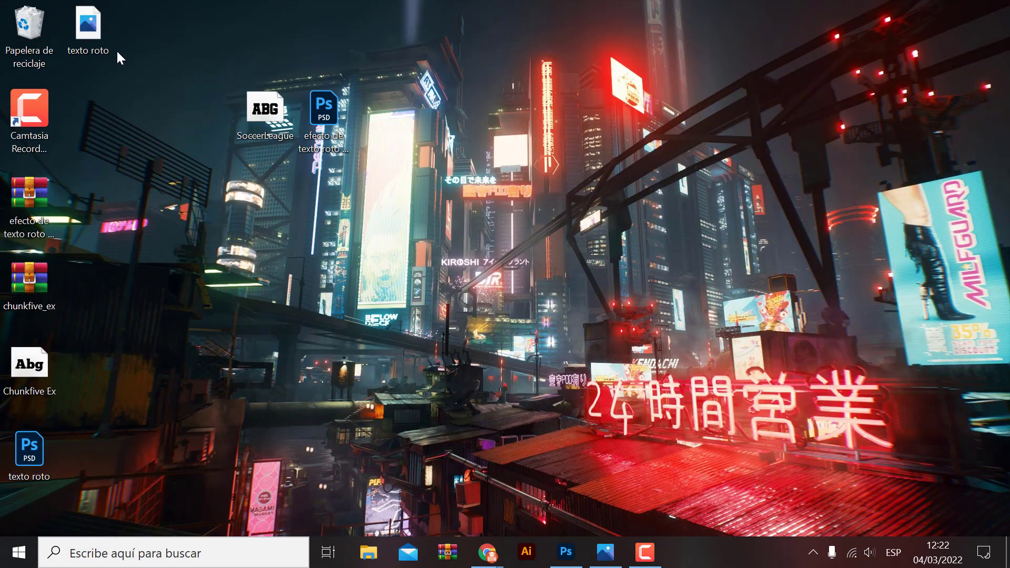
# Preview texto roto.jpg in Windows Photos, then return to Photoshop.
pyautogui.doubleClick(91, 30)
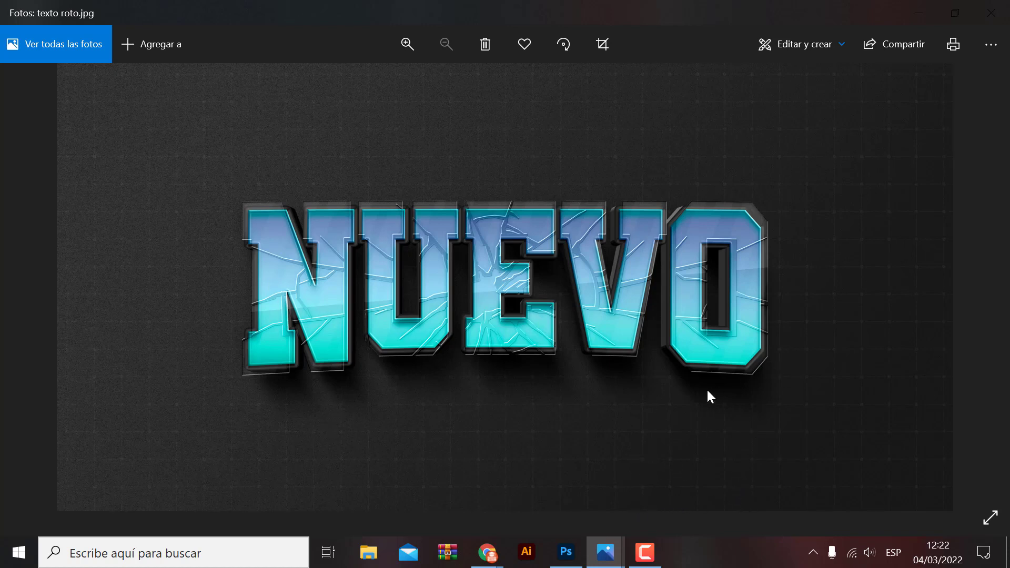
pyautogui.click(922, 12)
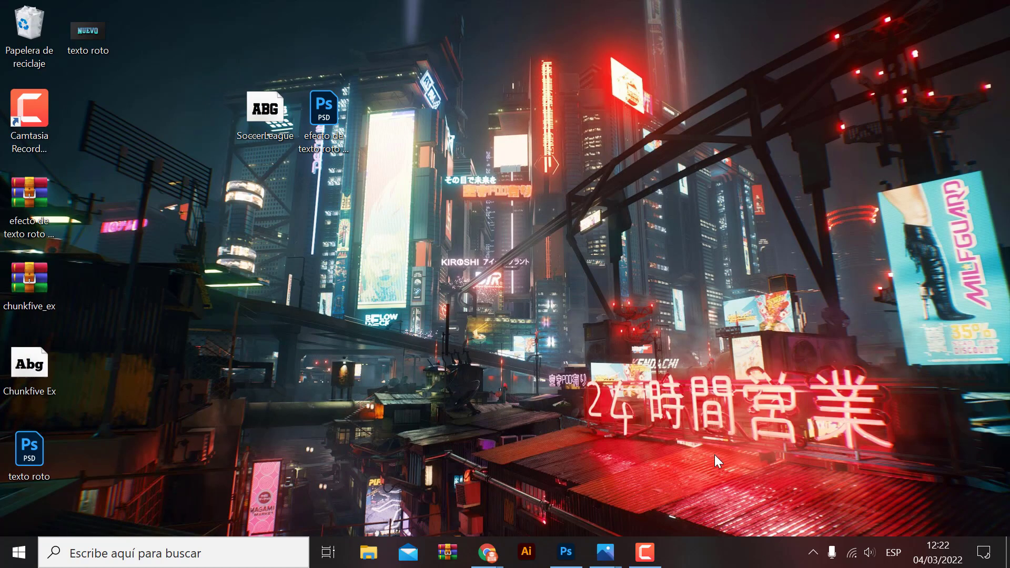
pyautogui.click(566, 553)
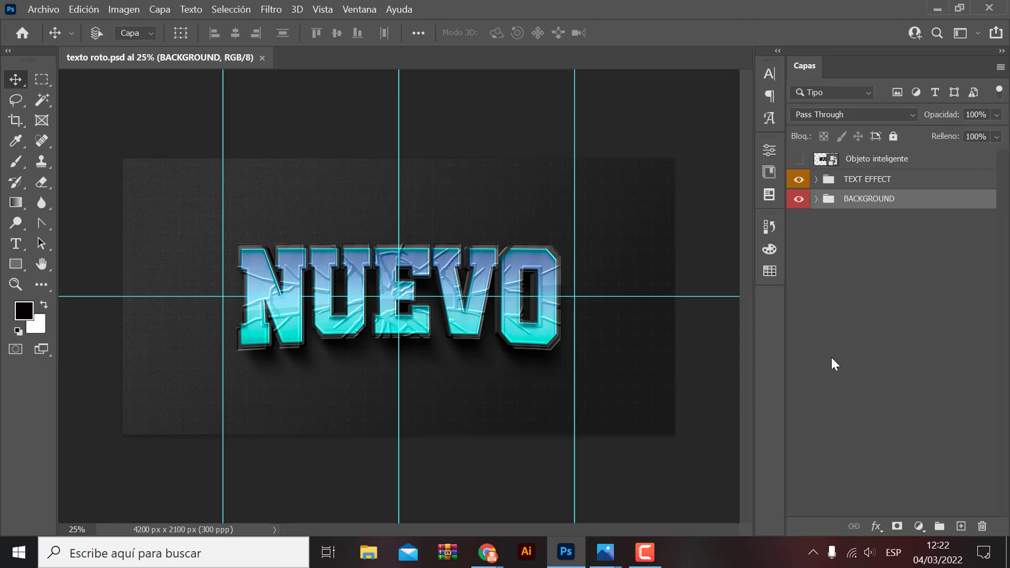
# Hide the BACKGROUND group and save a transparent PNG copy named texto roto.
pyautogui.click(799, 204)
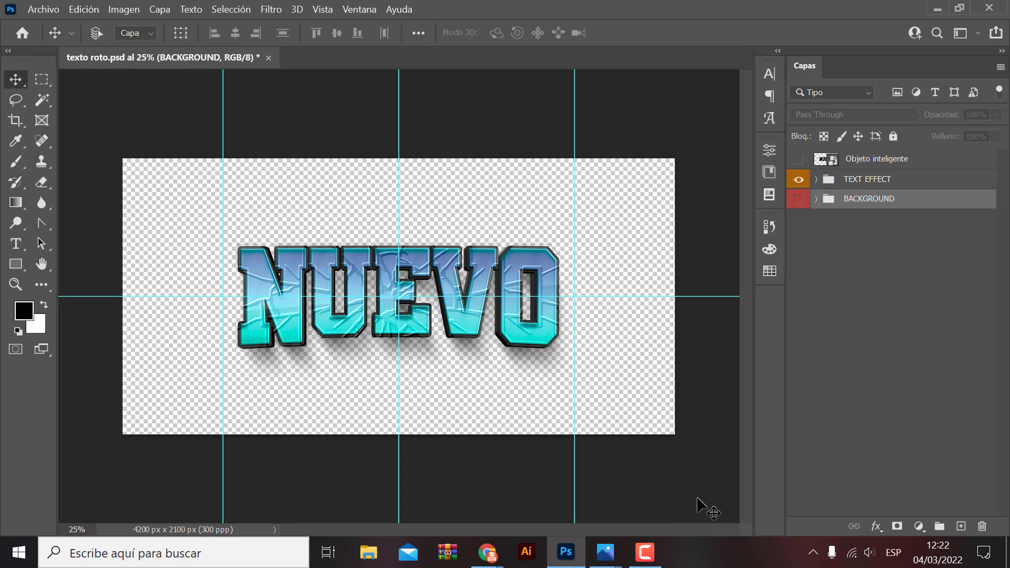
pyautogui.click(40, 12)
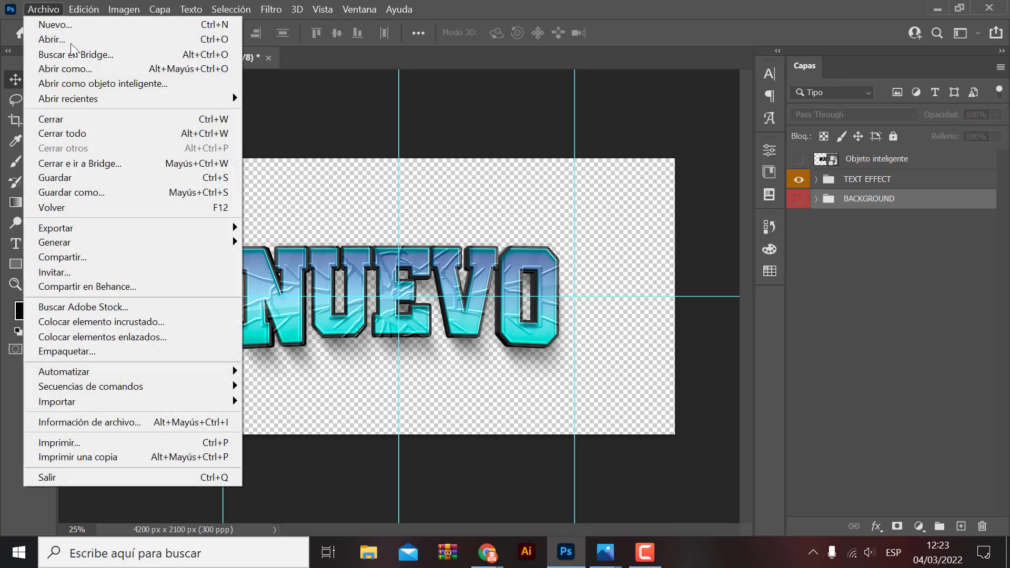
pyautogui.click(81, 192)
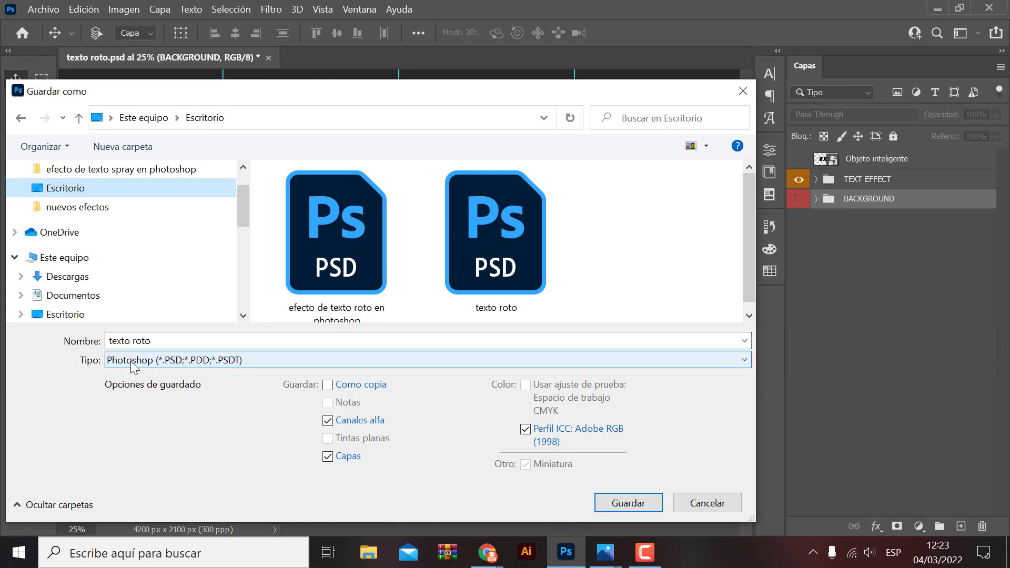
pyautogui.click(135, 361)
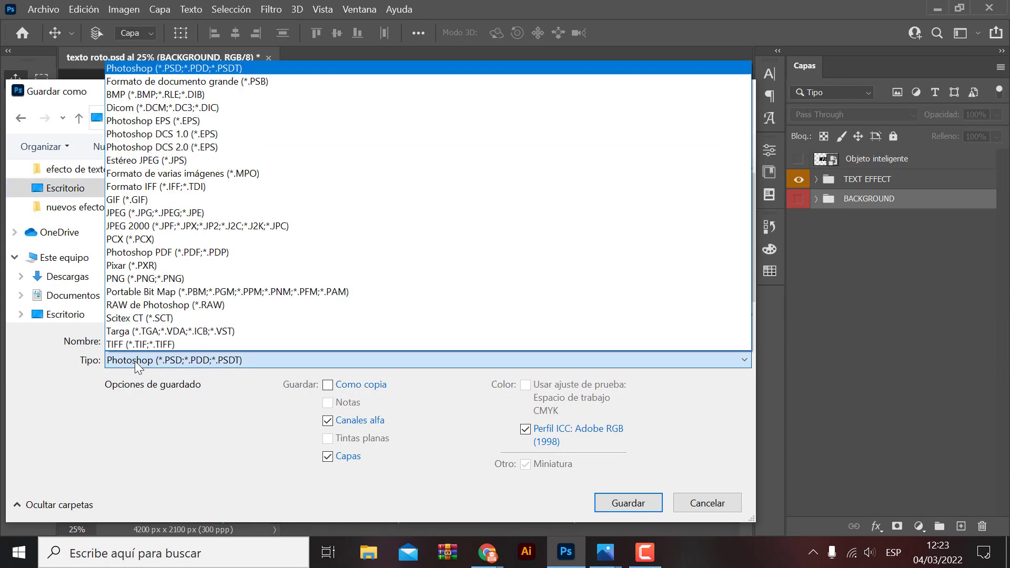
pyautogui.click(150, 279)
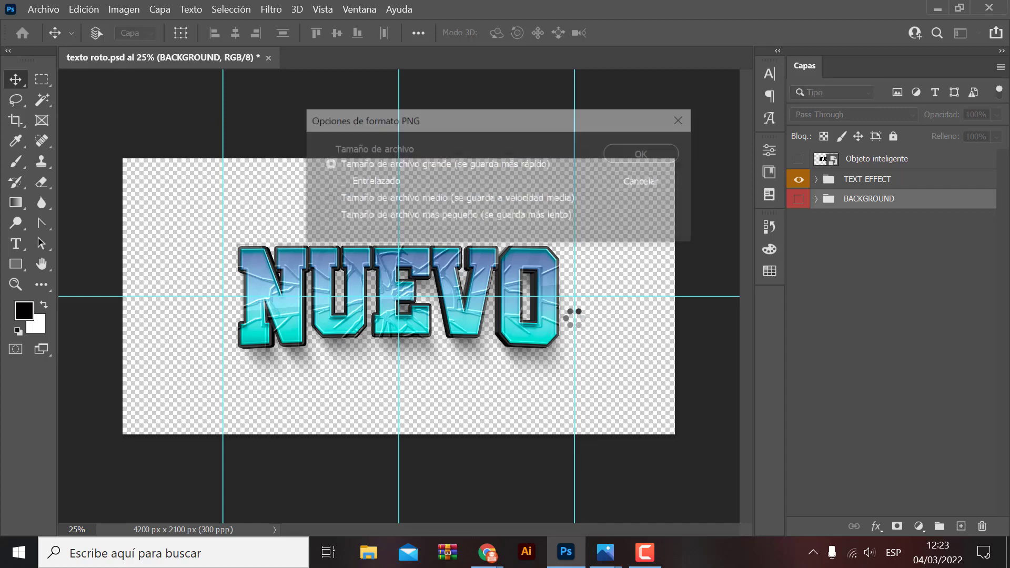
pyautogui.press('Return')
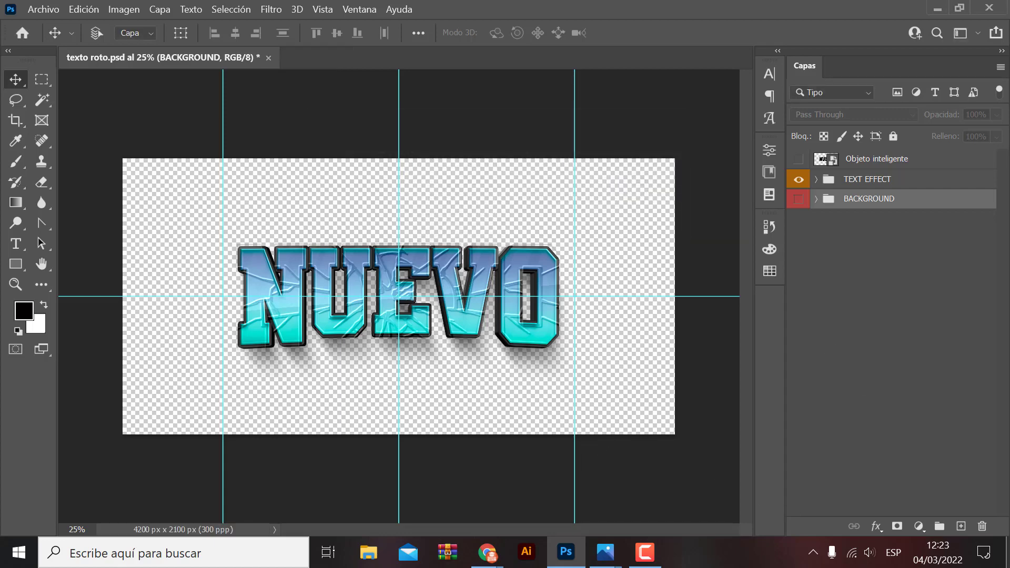
pyautogui.click(1007, 553)
# Preview the transparent texto roto.png in Photos, then reopen texto roto.psd.
pyautogui.click(92, 35)
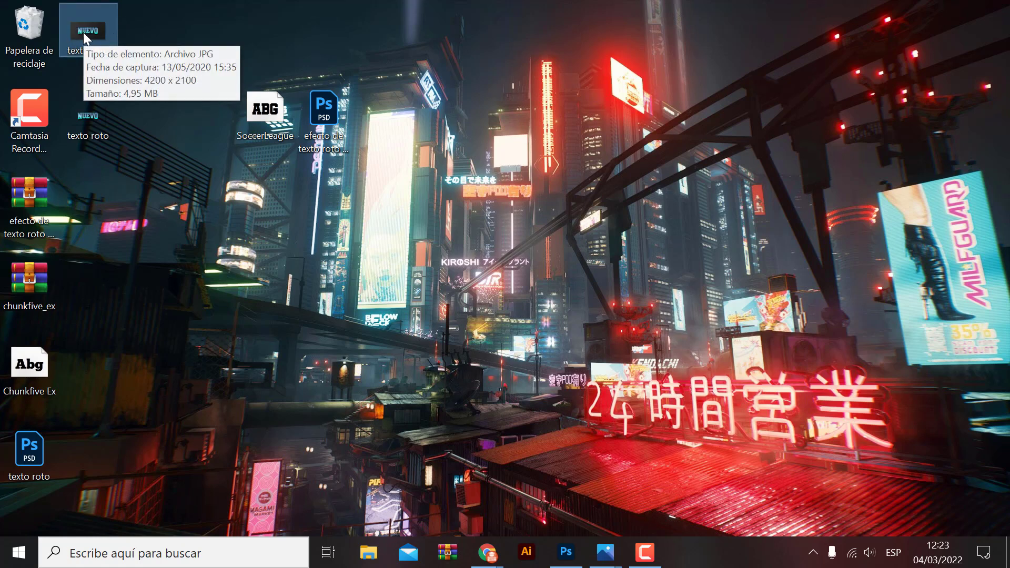
pyautogui.click(84, 138)
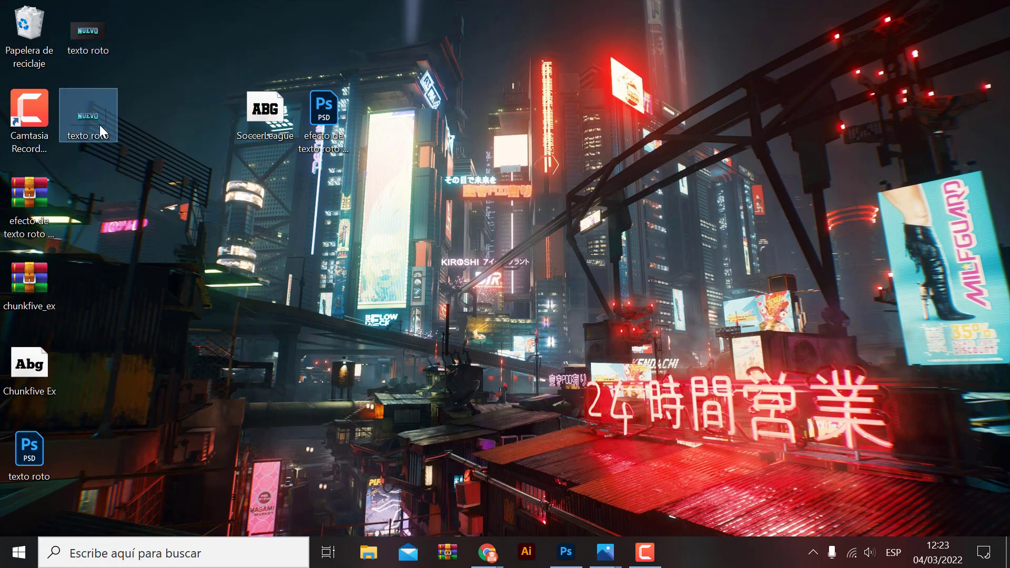
pyautogui.moveTo(87, 119)
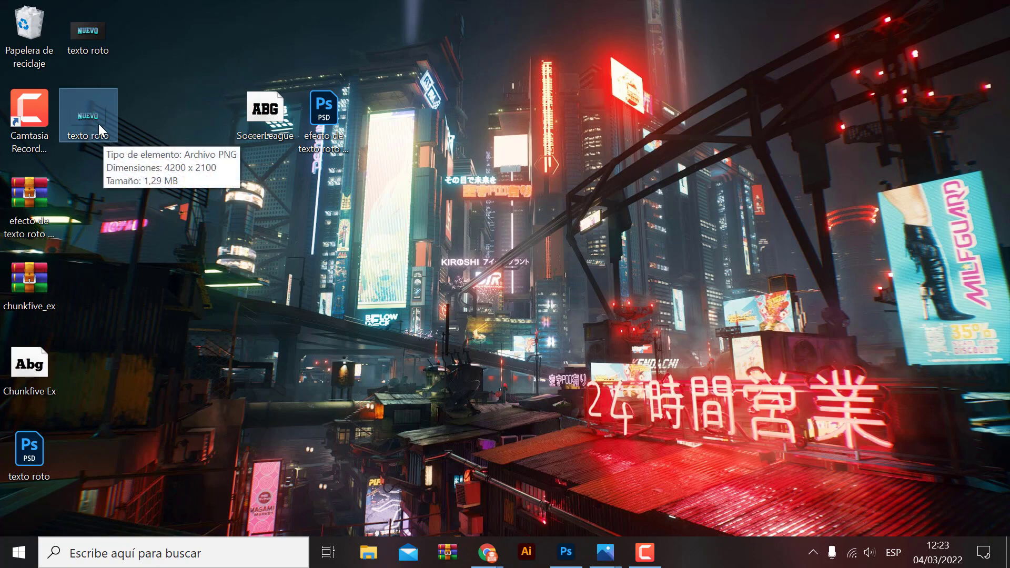
pyautogui.doubleClick(91, 118)
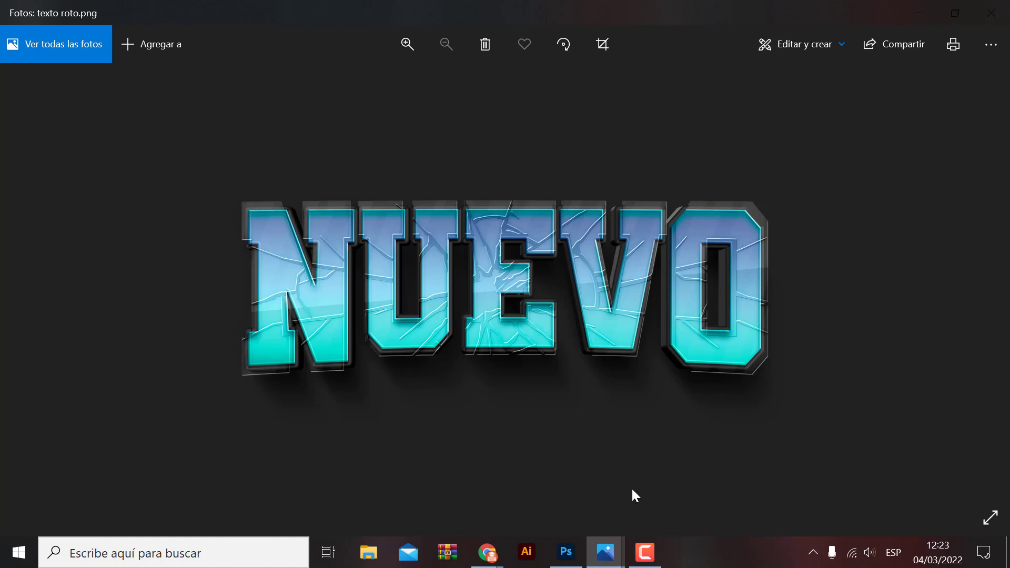
pyautogui.click(930, 13)
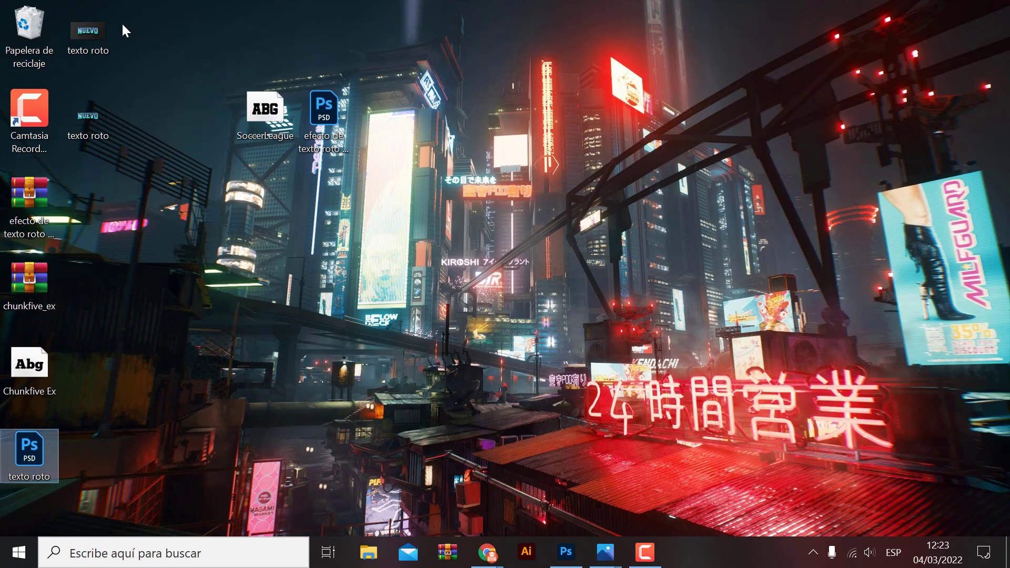
pyautogui.moveTo(88, 39)
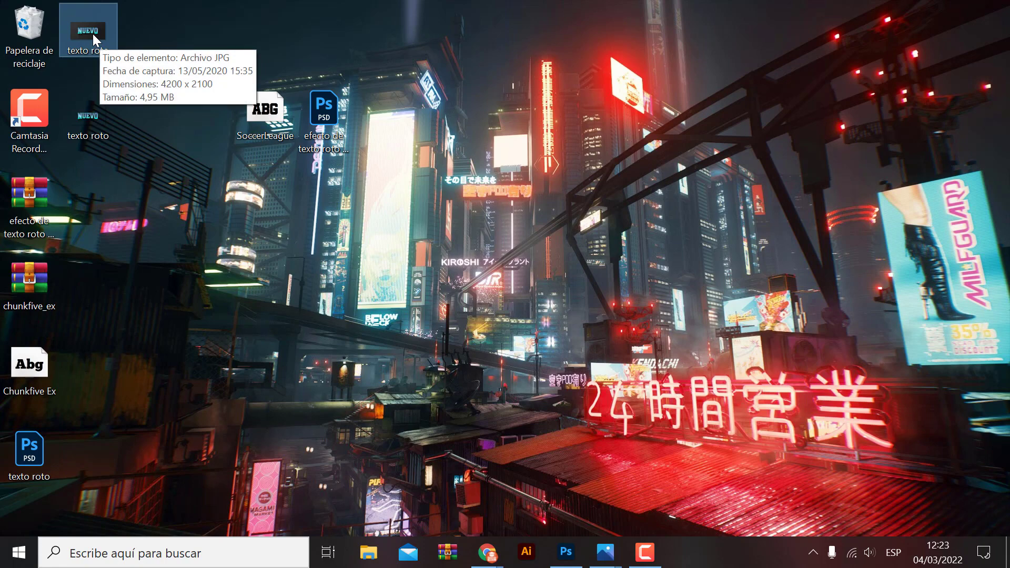
pyautogui.click(95, 34)
pyautogui.doubleClick(99, 121)
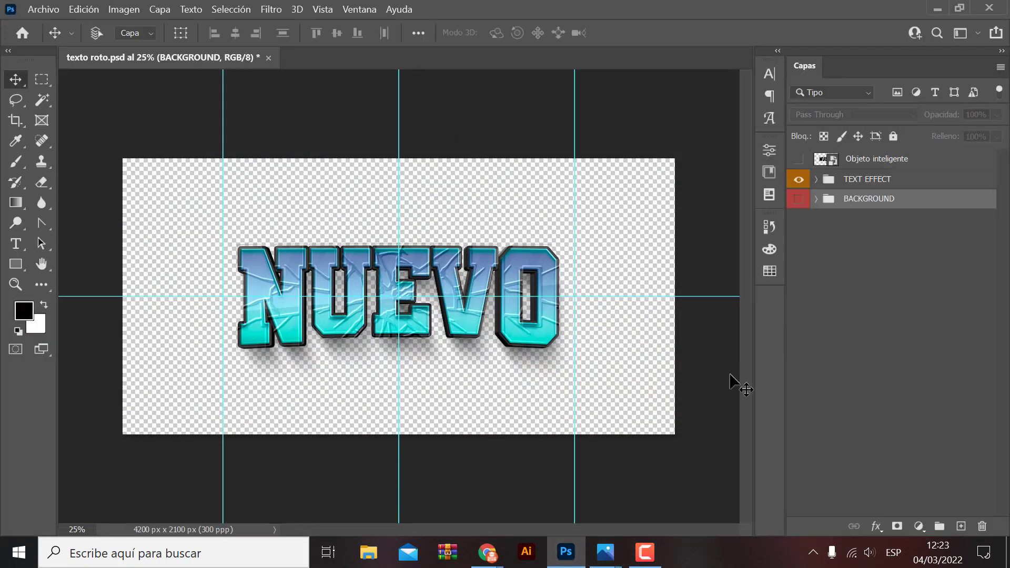
# Collapse the side panels, hide the guides, and zoom to 50% on the cracked NUEVO lettering.
pyautogui.click(1003, 51)
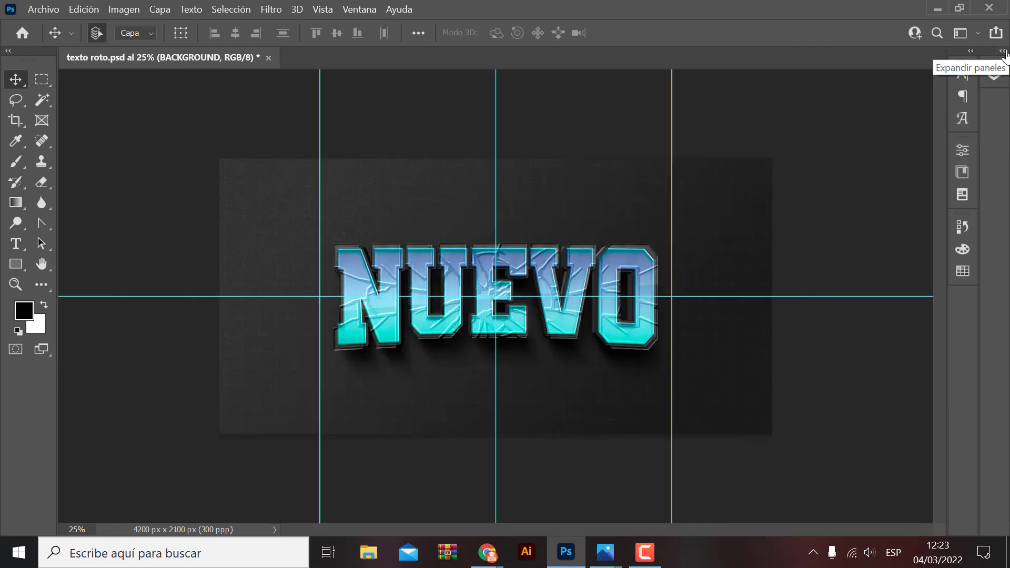
pyautogui.hotkey('ctrl', ';')
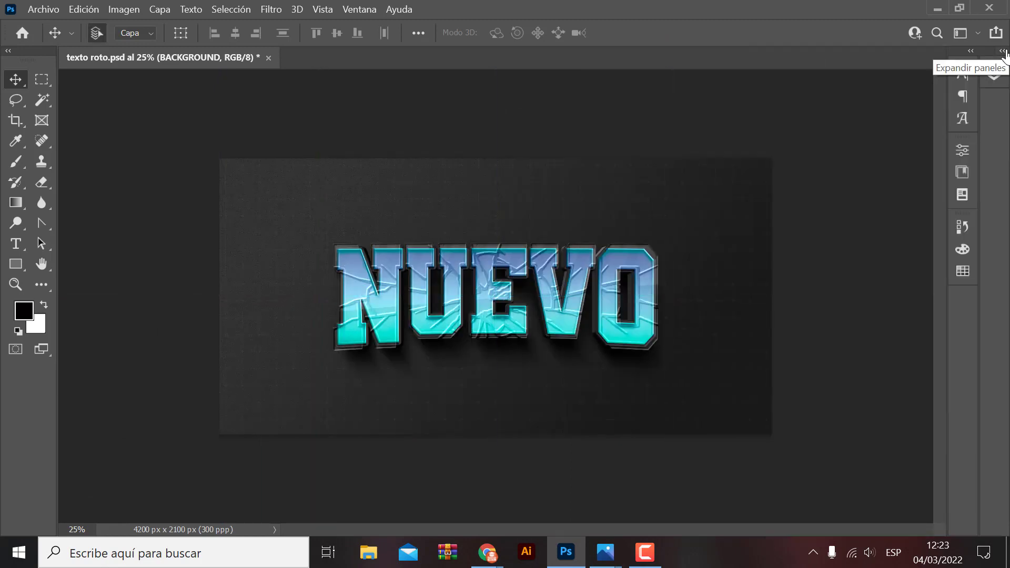
pyautogui.hotkey('ctrl', '+')
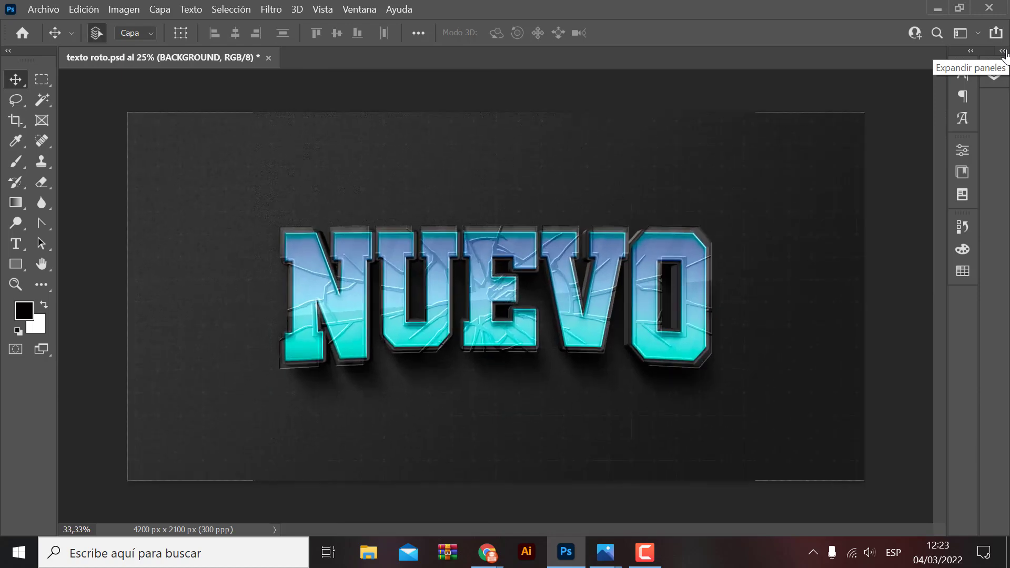
pyautogui.hotkey('ctrl', '+')
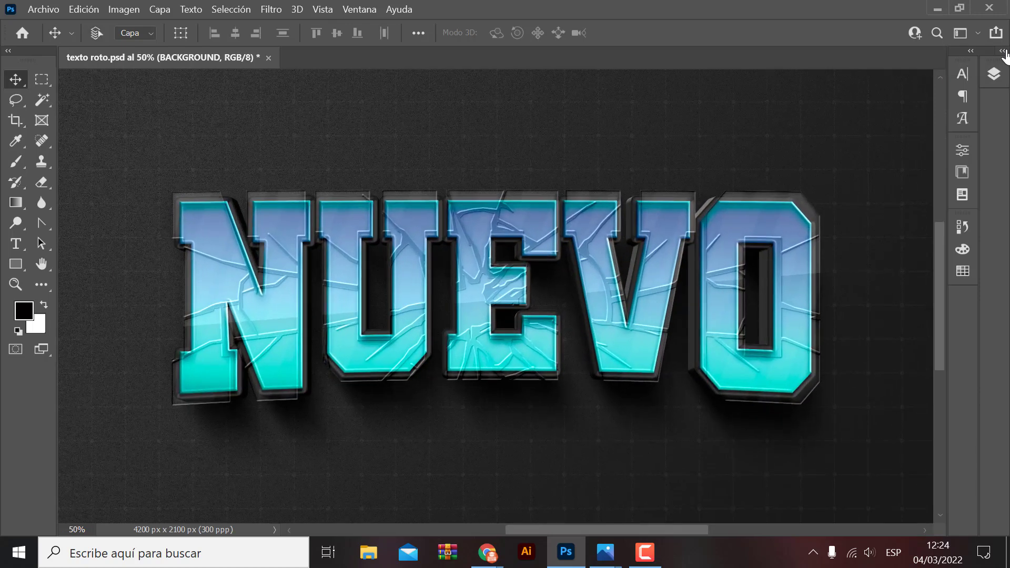